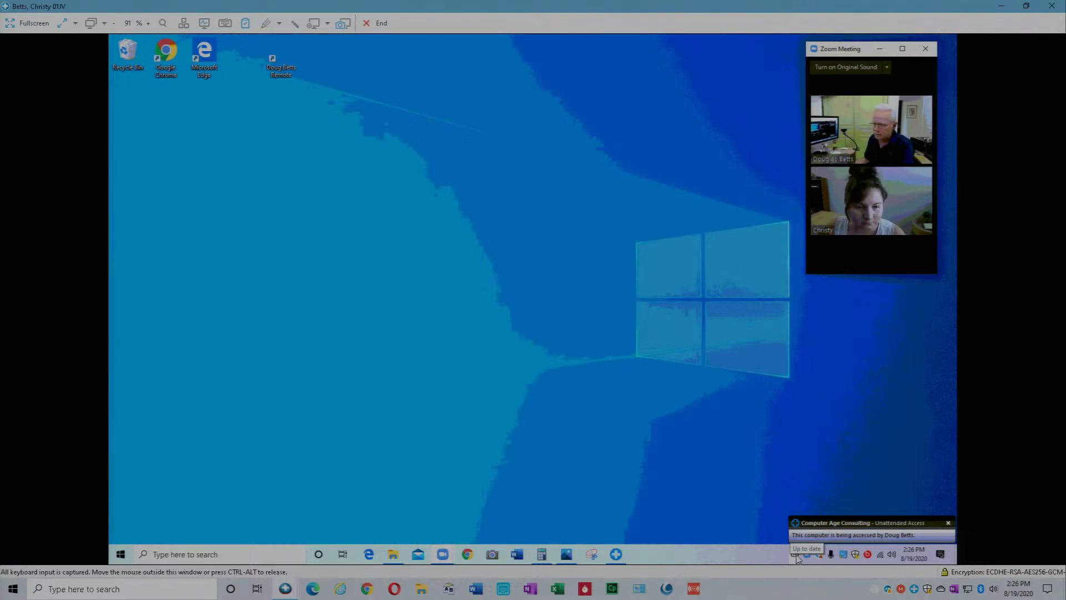
Check that OneDrive reports all files in sync, then bring up File Explorer on Saved Pictures.
left_click(795, 555)
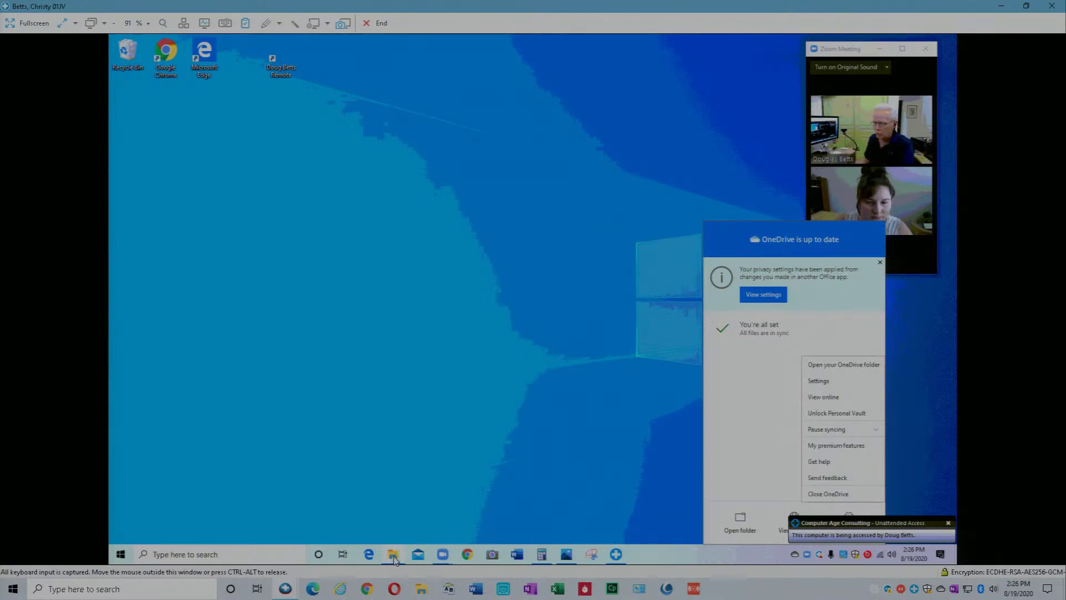
left_click(394, 558)
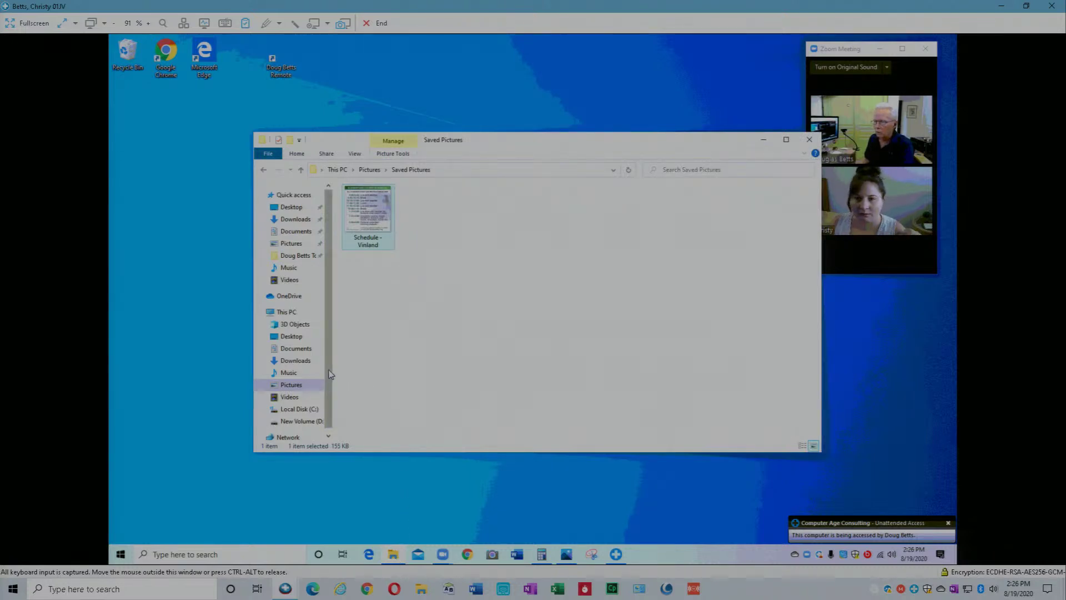
Browse the OneDrive folder's Documents and Pictures subfolders, returning to OneDrive each time.
scroll(315, 365, "down", 1)
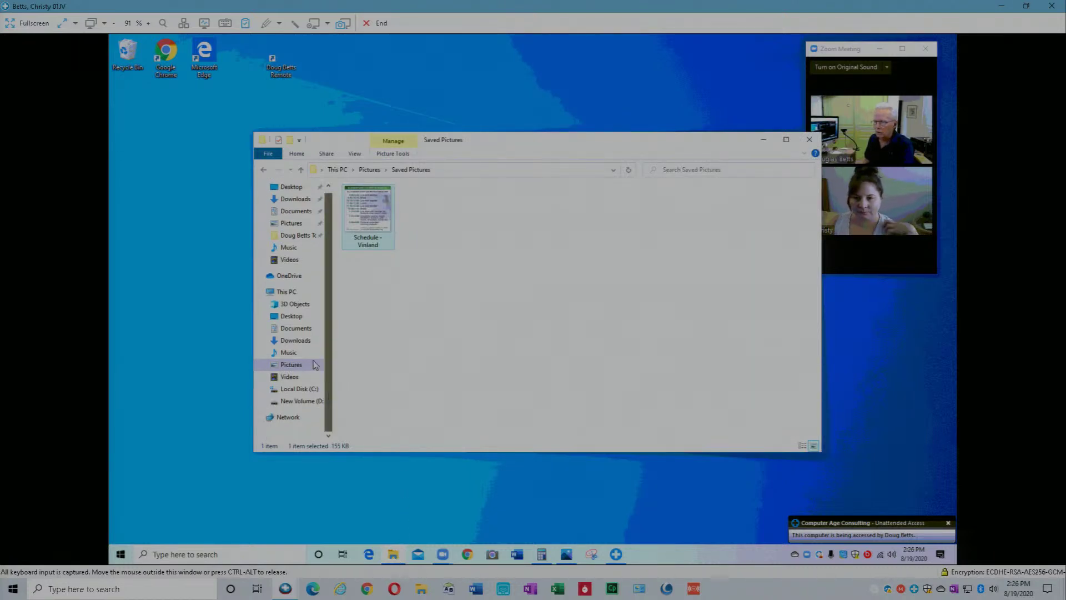
left_click(286, 279)
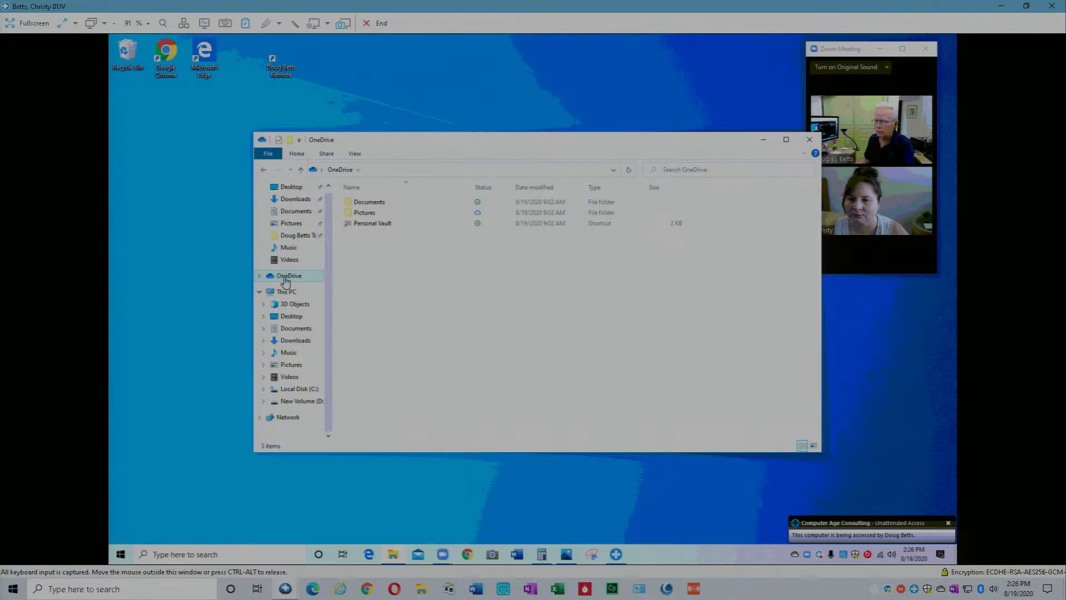
double_click(368, 203)
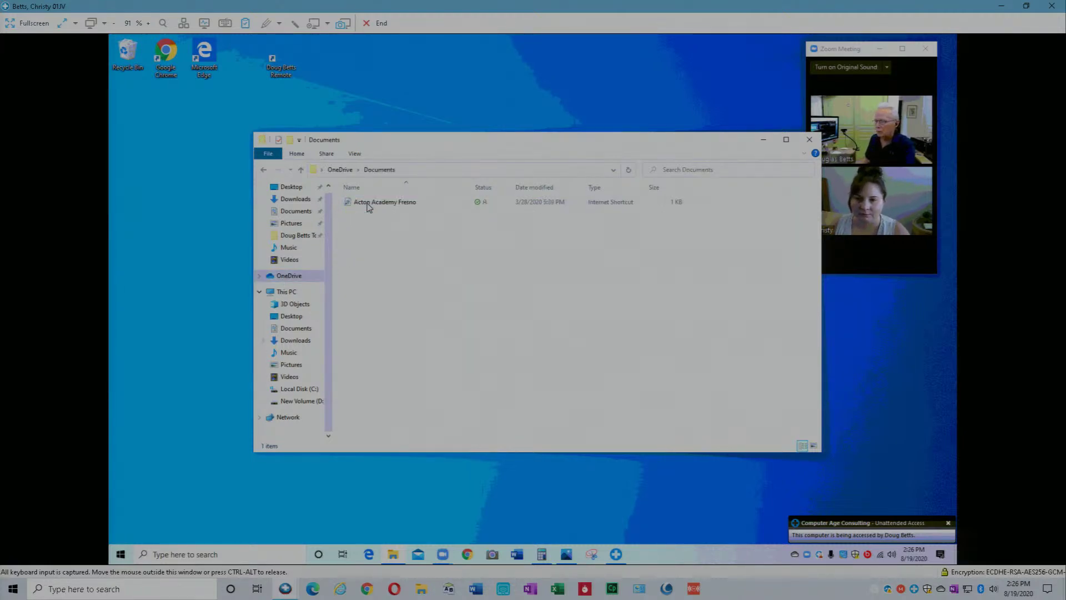
left_click(341, 170)
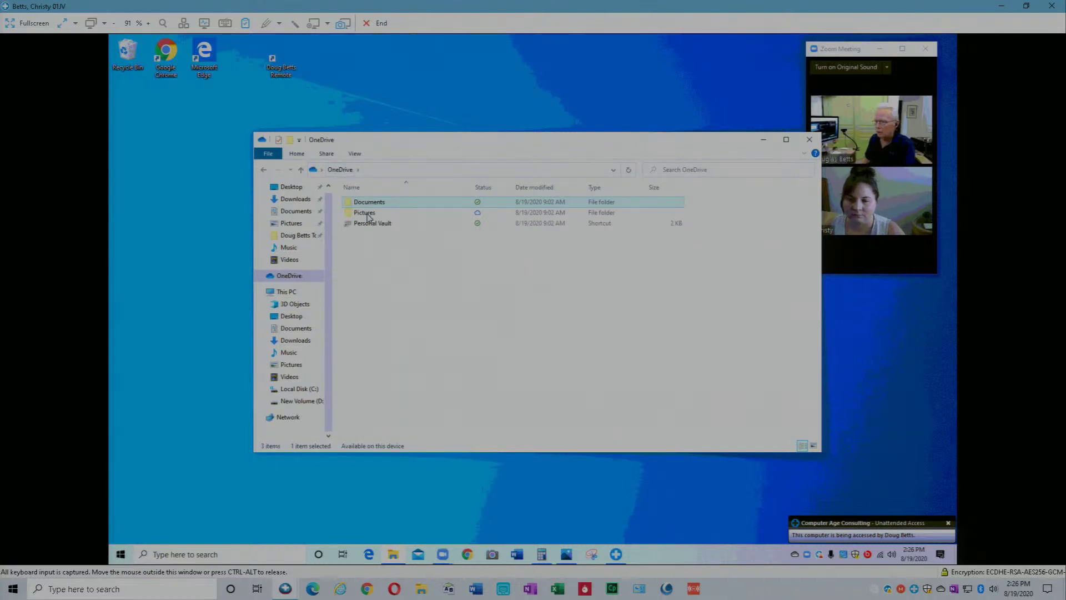
double_click(367, 214)
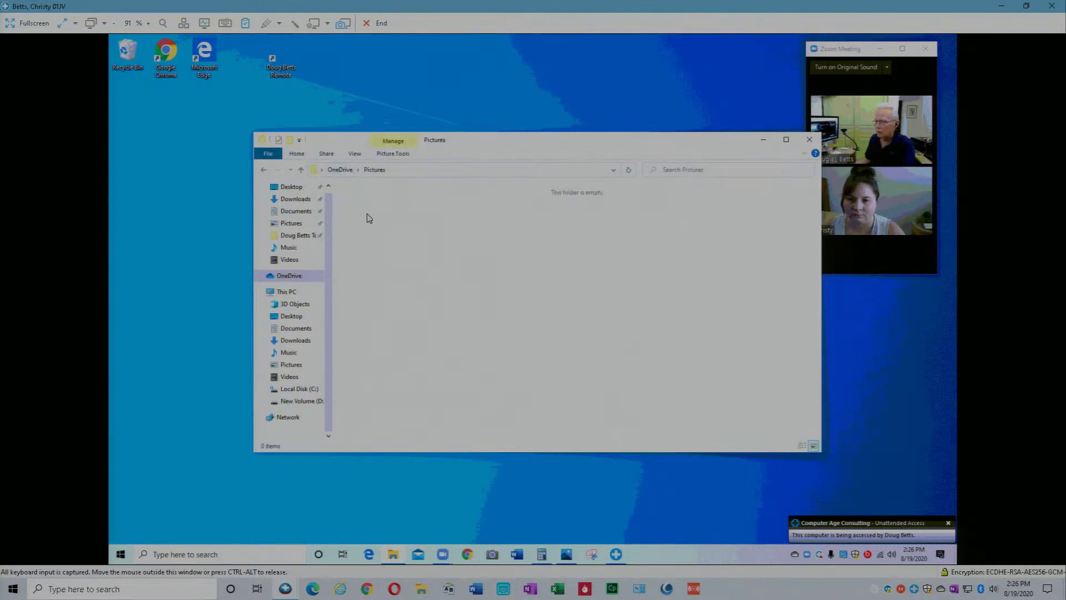
left_click(341, 170)
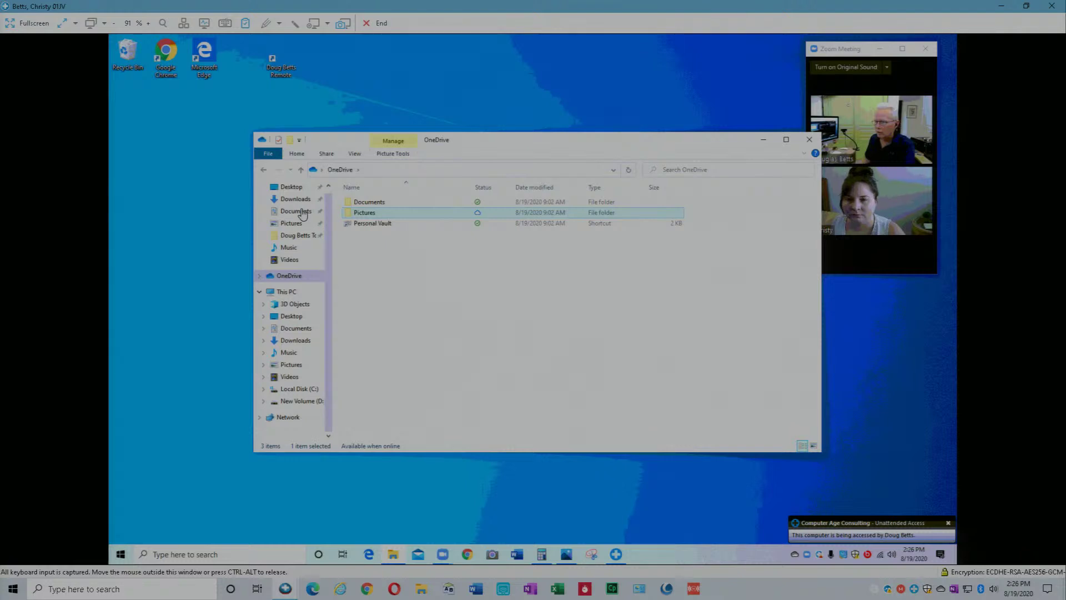
Look inside the local Documents > Zoom folder, then reopen OneDrive's Documents with the Acton Academy Fresno shortcut.
left_click(303, 215)
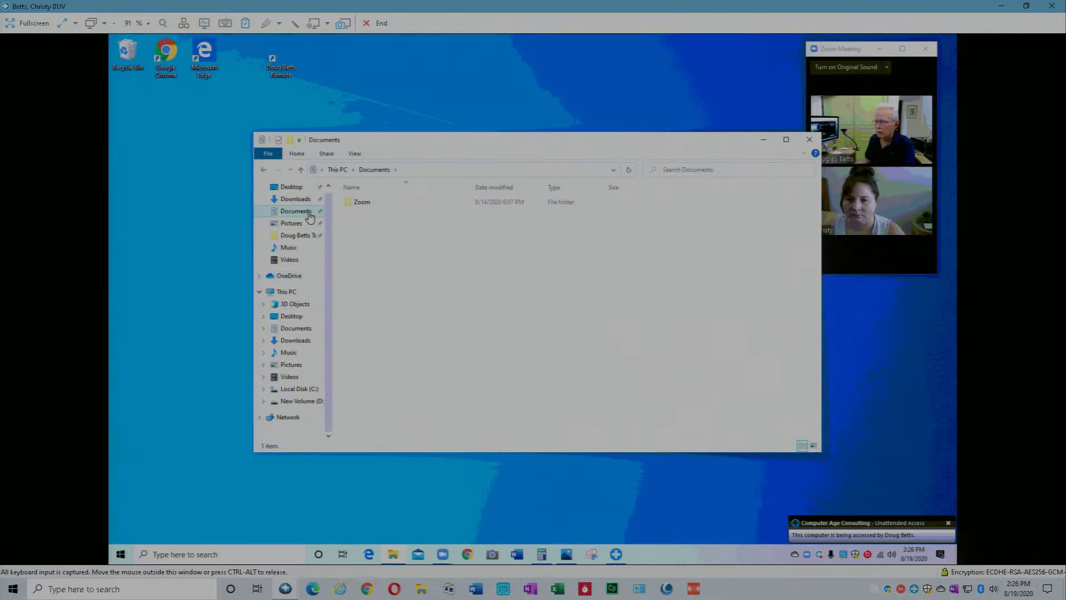
double_click(362, 204)
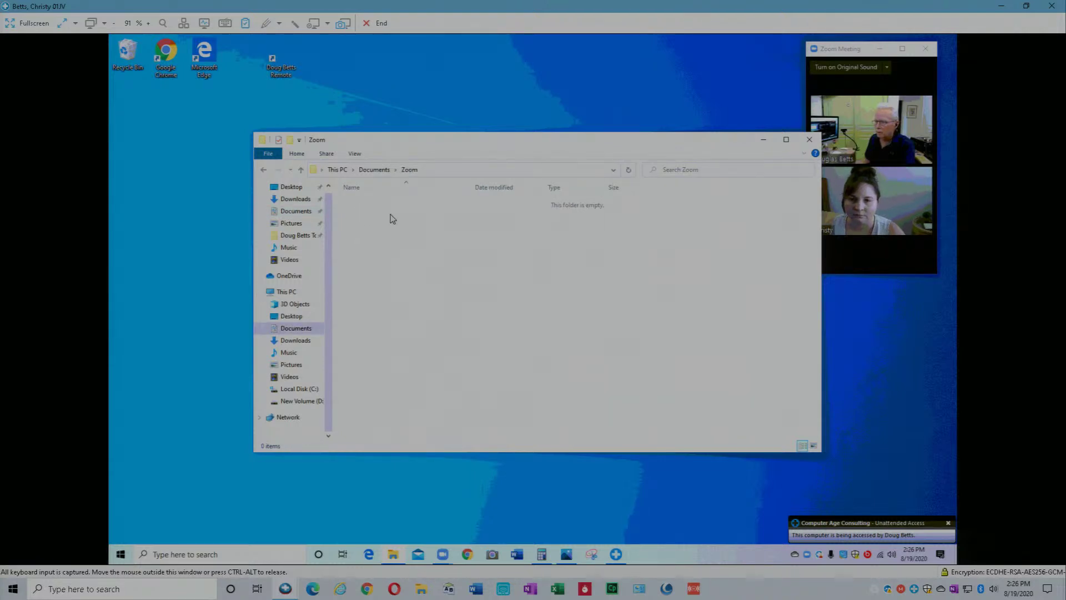
left_click(336, 170)
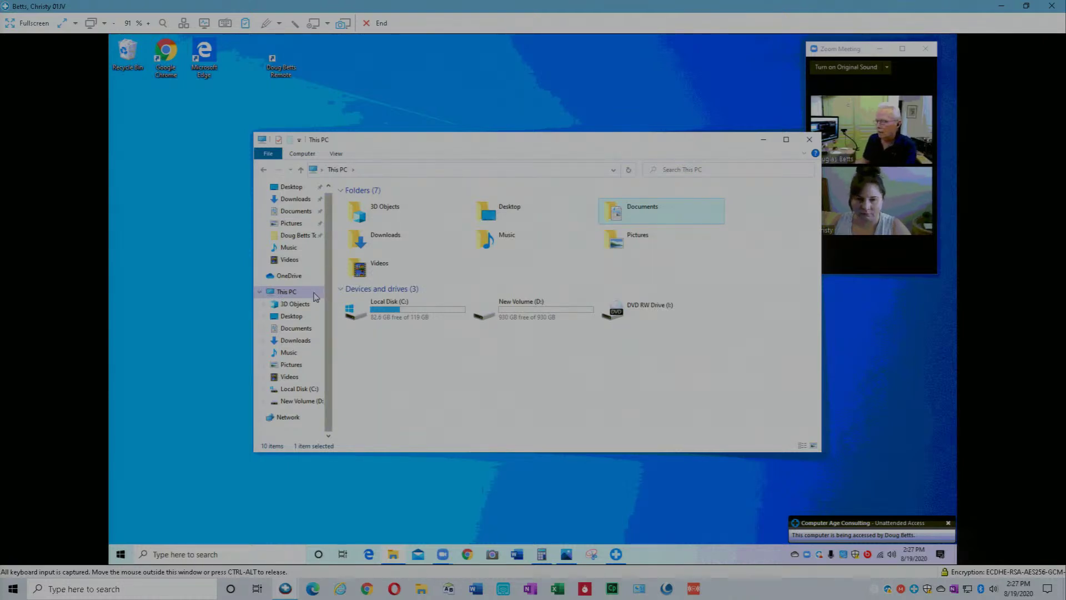
left_click(288, 277)
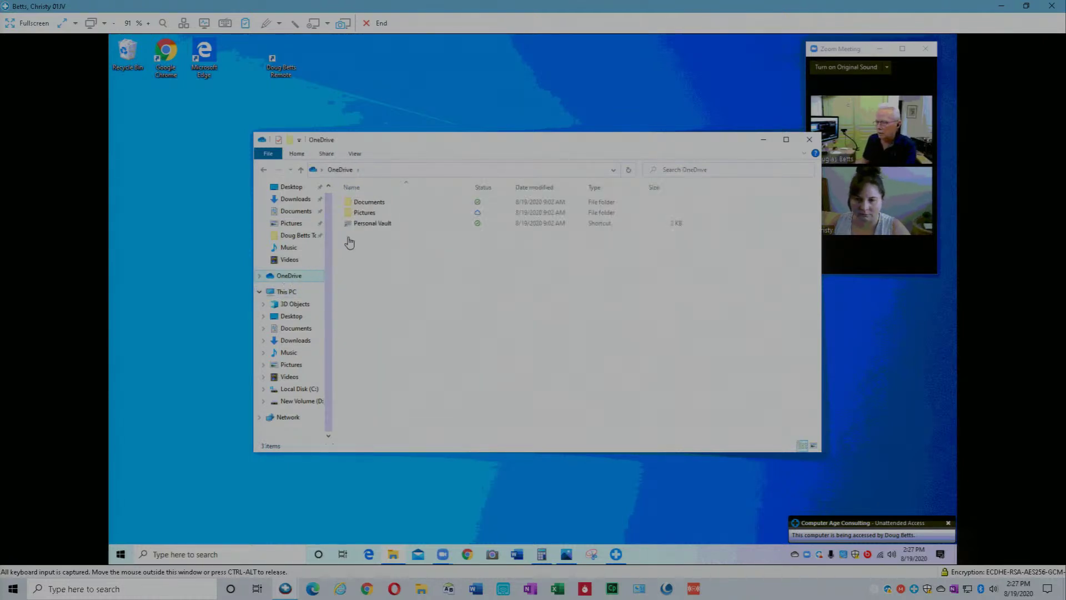
double_click(368, 203)
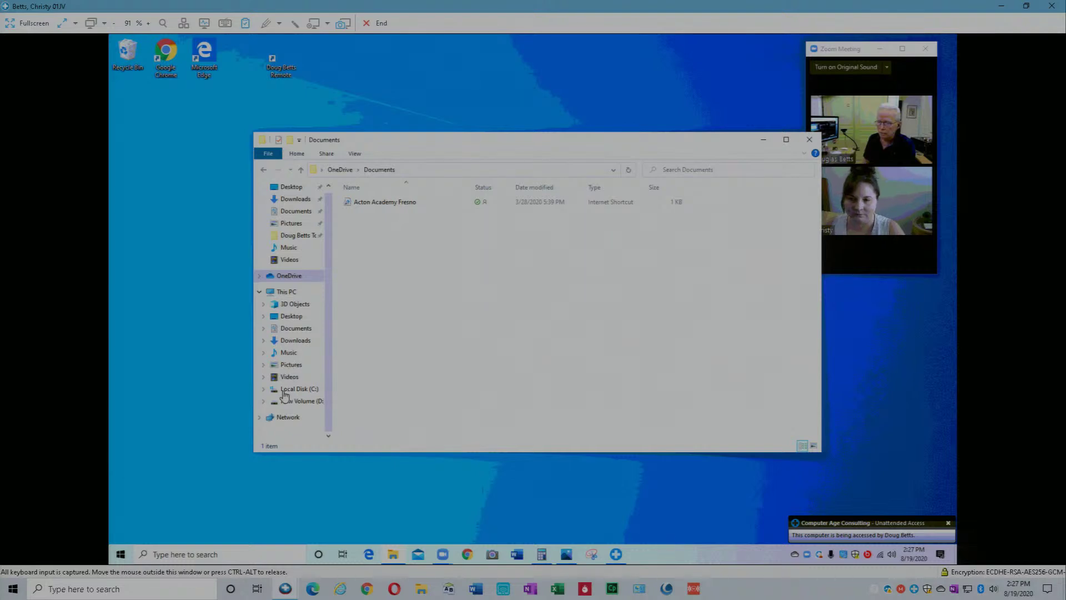
Expand Local Disk (C:) > Users > the user's profile and open its OneDrive folder.
left_click(264, 390)
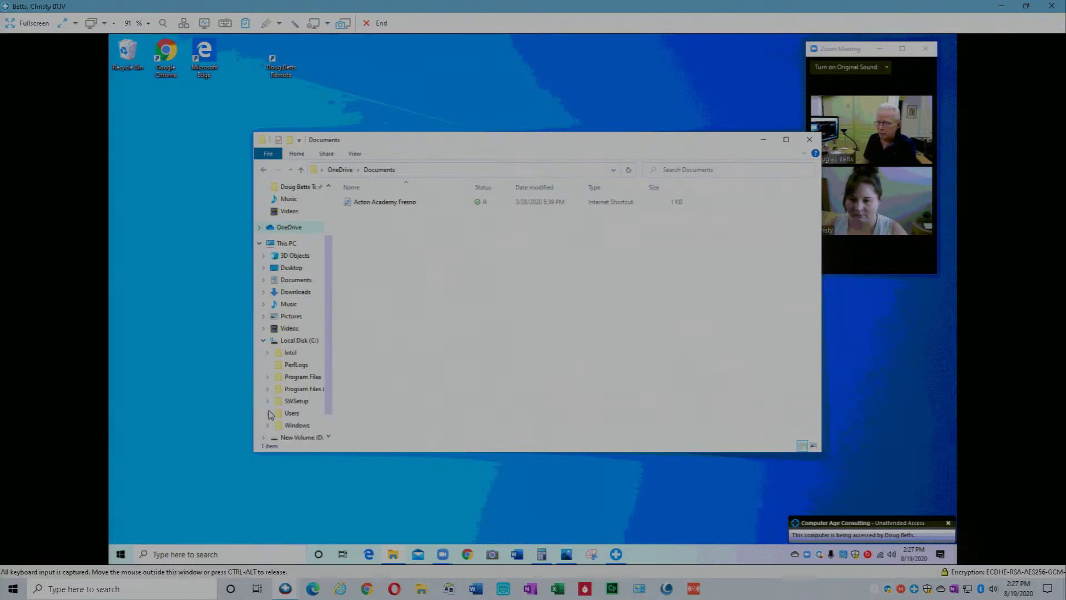
left_click(268, 413)
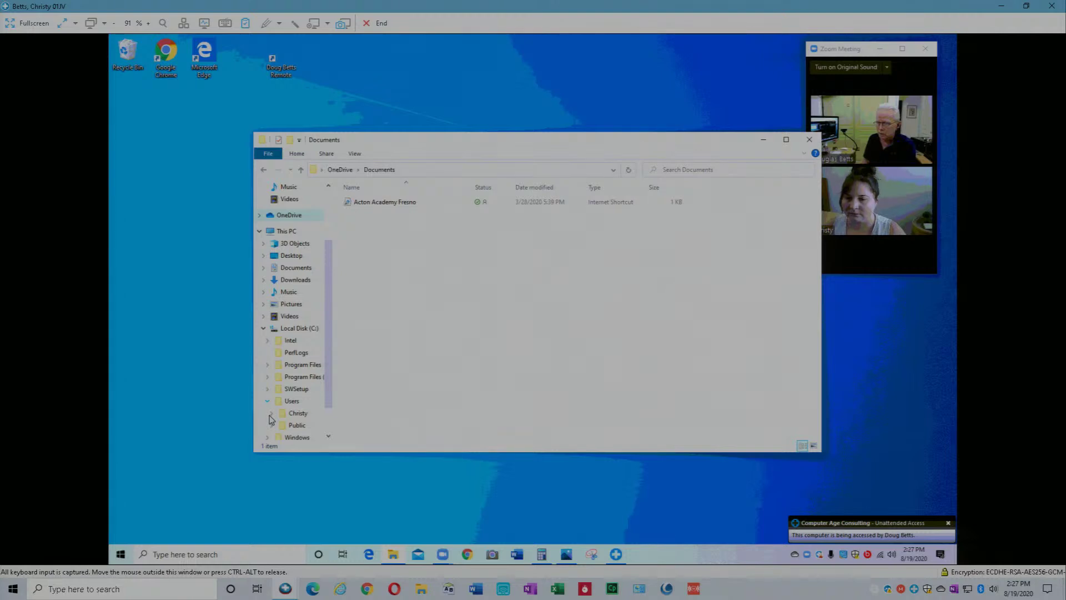
left_click(272, 415)
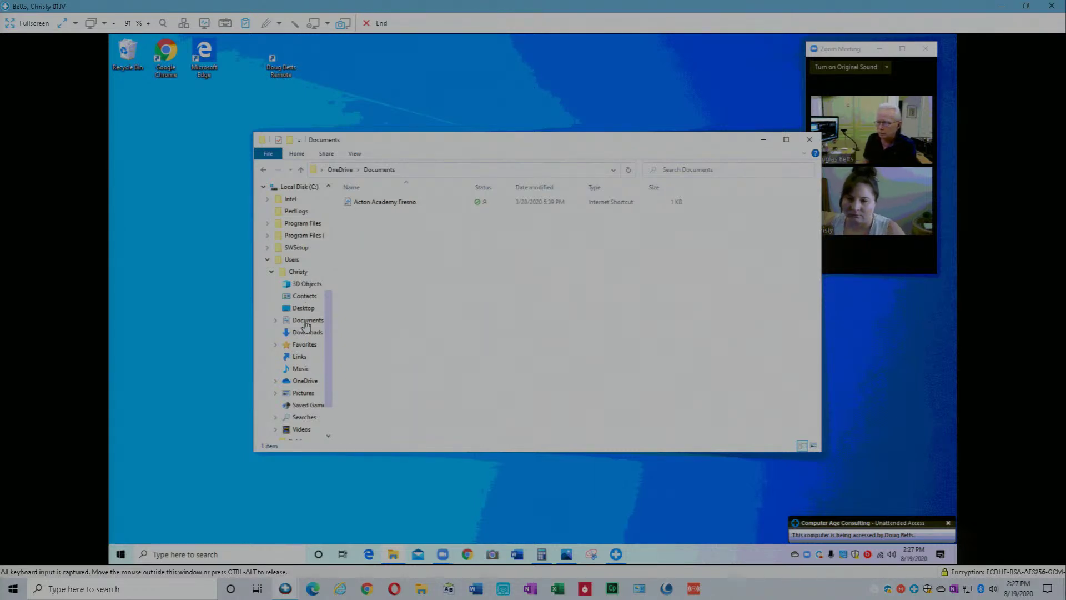
left_click(304, 380)
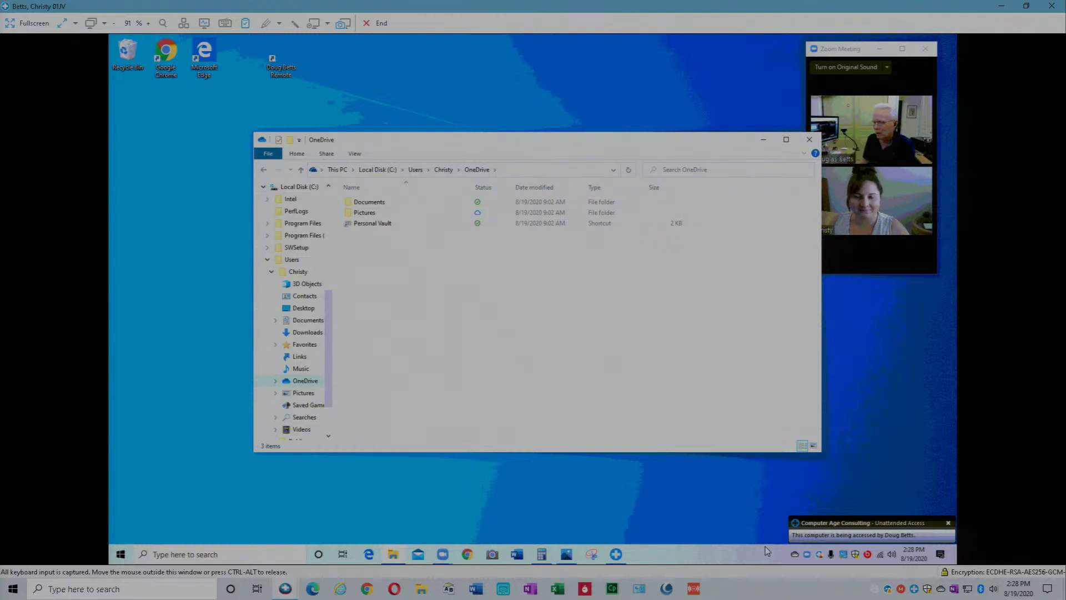
Open OneDrive settings on the Backup tab showing the Important PC Folders options.
right_click(796, 554)
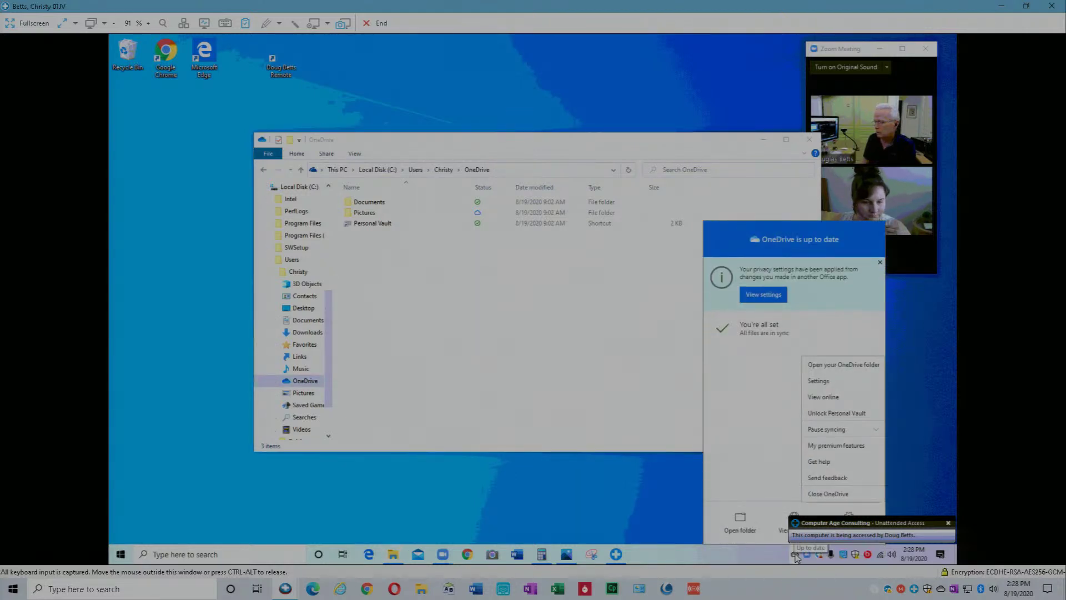
left_click(818, 382)
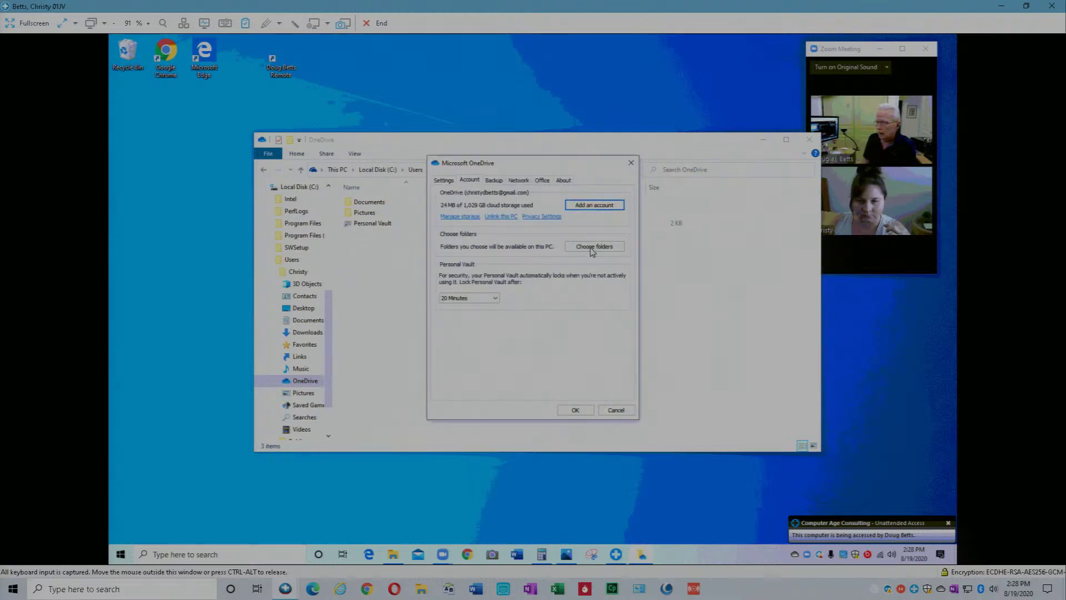
left_click(495, 182)
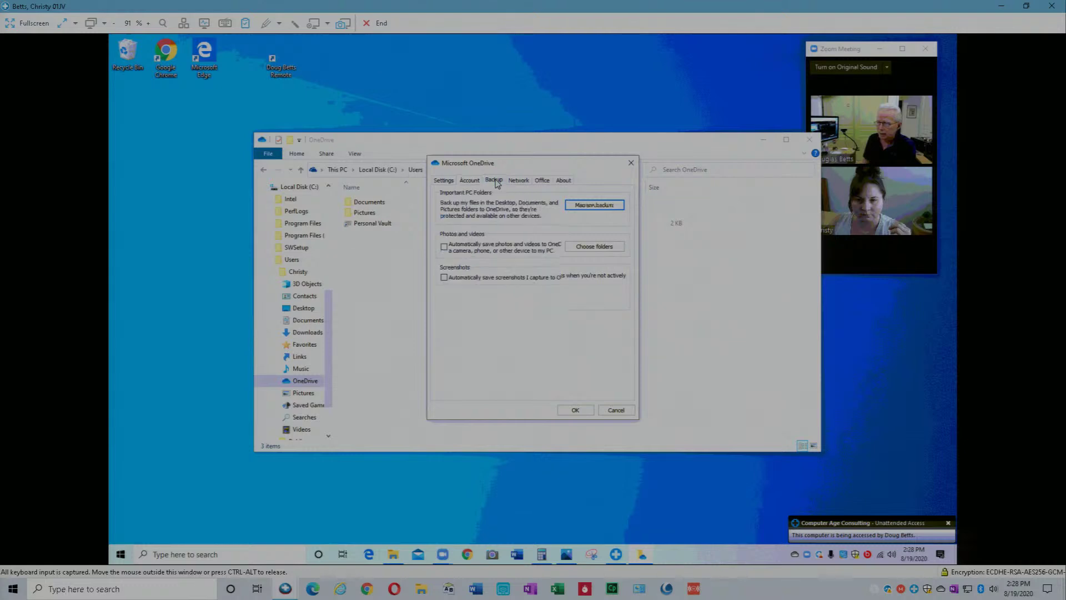
Open Manage folder backup with Desktop, Documents and Pictures all selected.
left_click(593, 205)
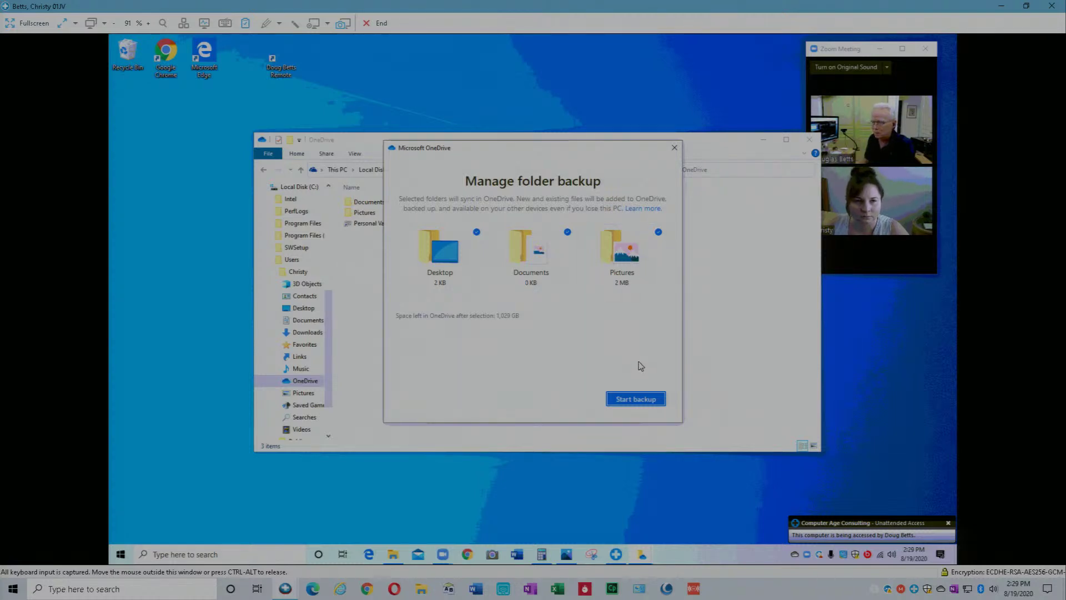
Start backing up Desktop, Documents and Pictures and view the photo upload progress.
left_click(643, 404)
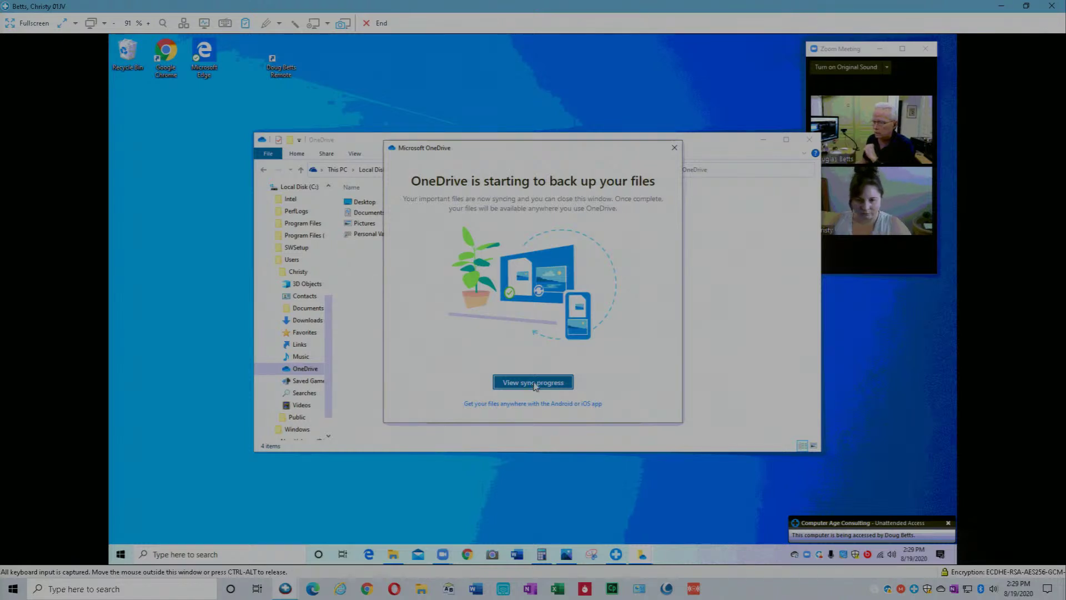
left_click(534, 383)
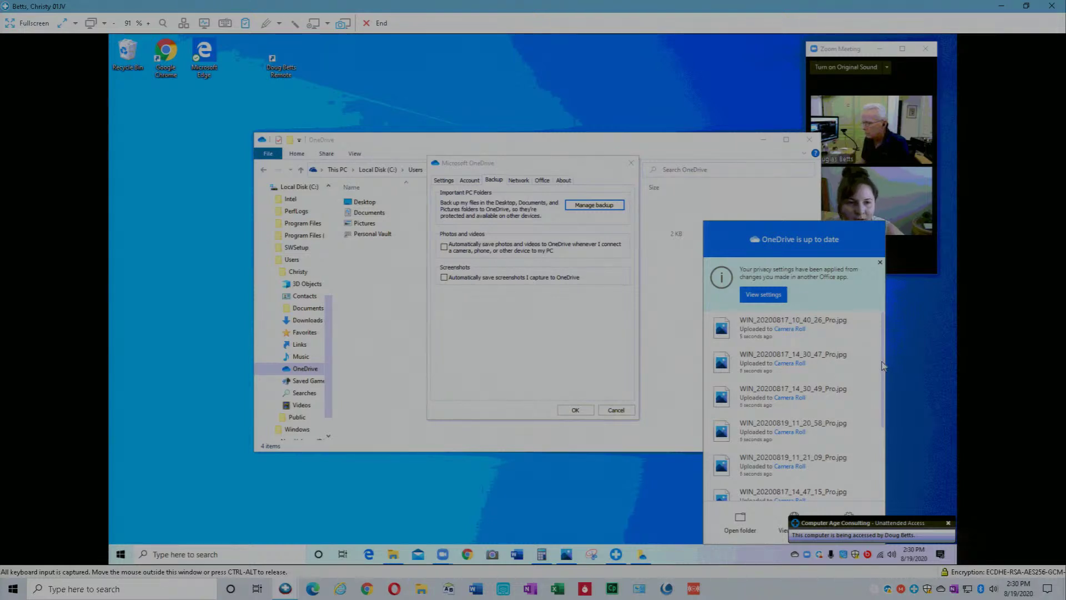
Scroll the uploaded-files list, then dismiss the activity panel to return to Backup settings.
left_click_drag(883, 371, 888, 334)
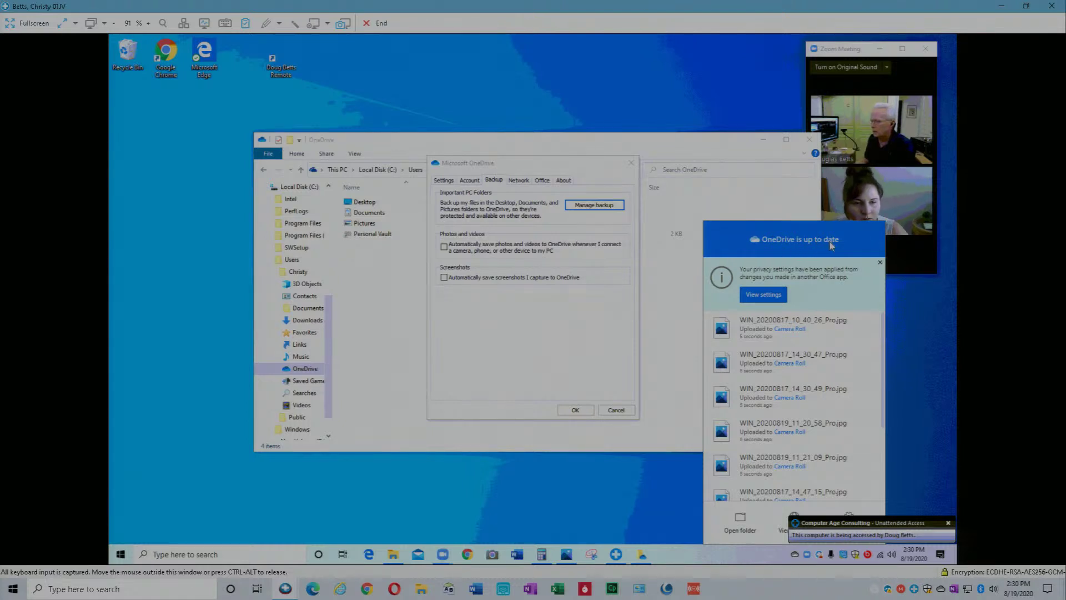
left_click(581, 353)
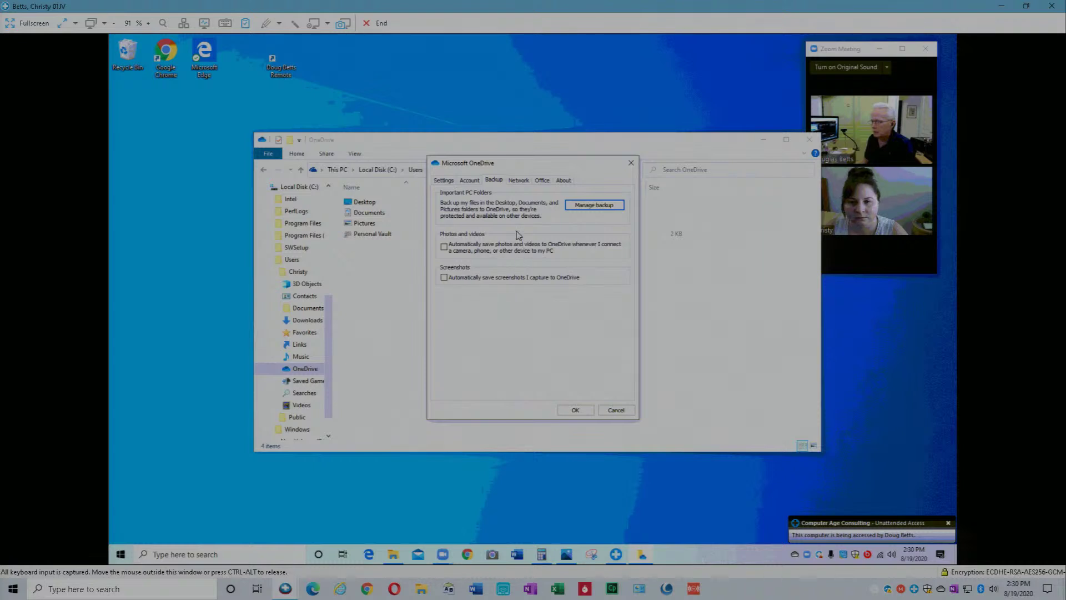
Verify the Desktop, Documents and Pictures backup status, then close the backup window and settings.
left_click(593, 206)
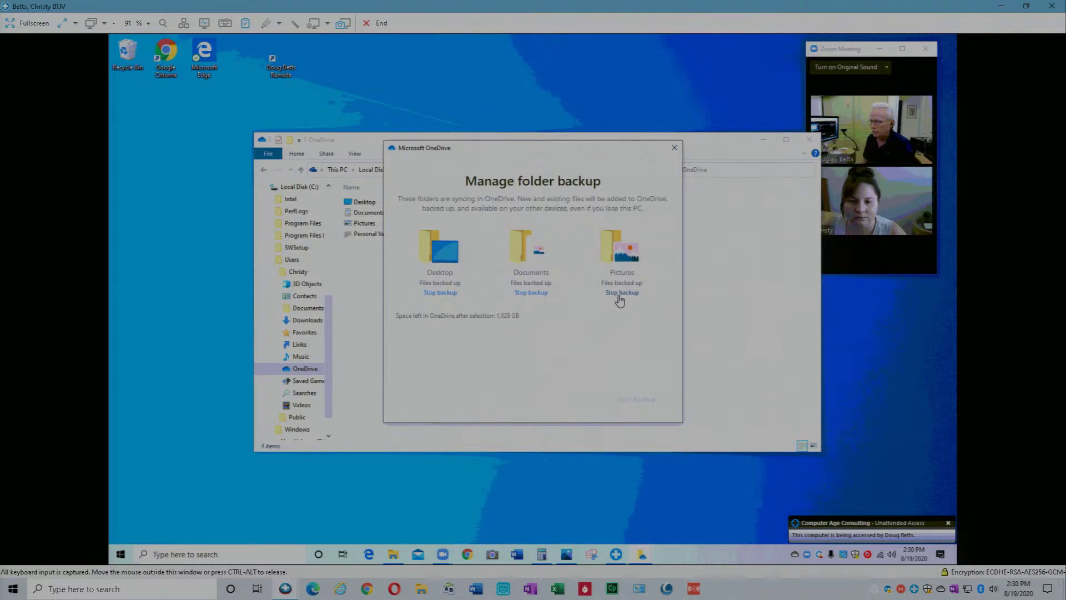
left_click(675, 148)
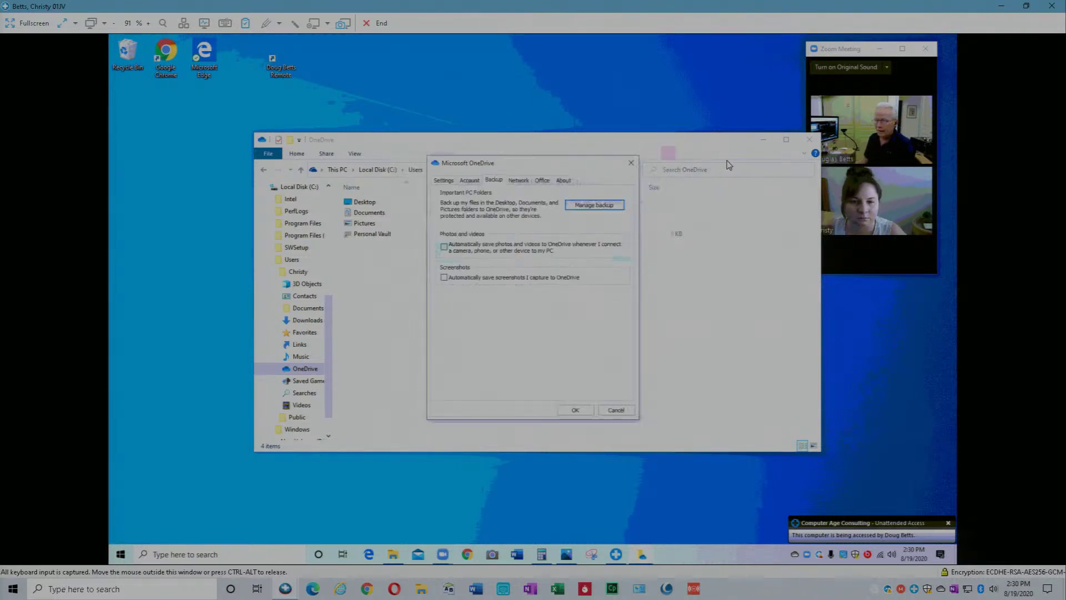
left_click(578, 410)
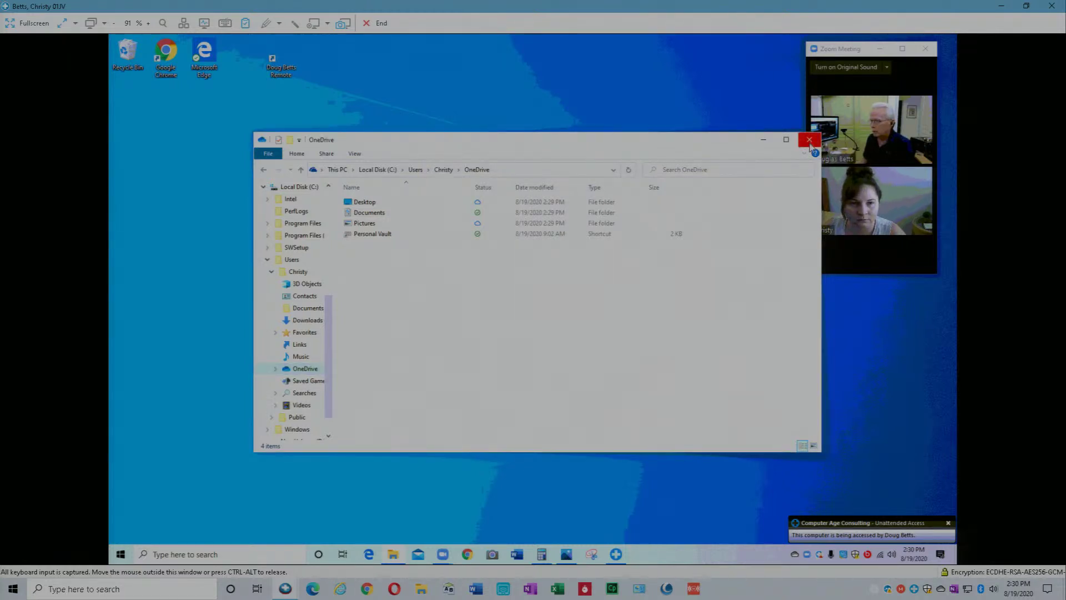
Move the Explorer window aside and open the PC's Documents folder from Quick access.
left_click_drag(669, 145, 630, 150)
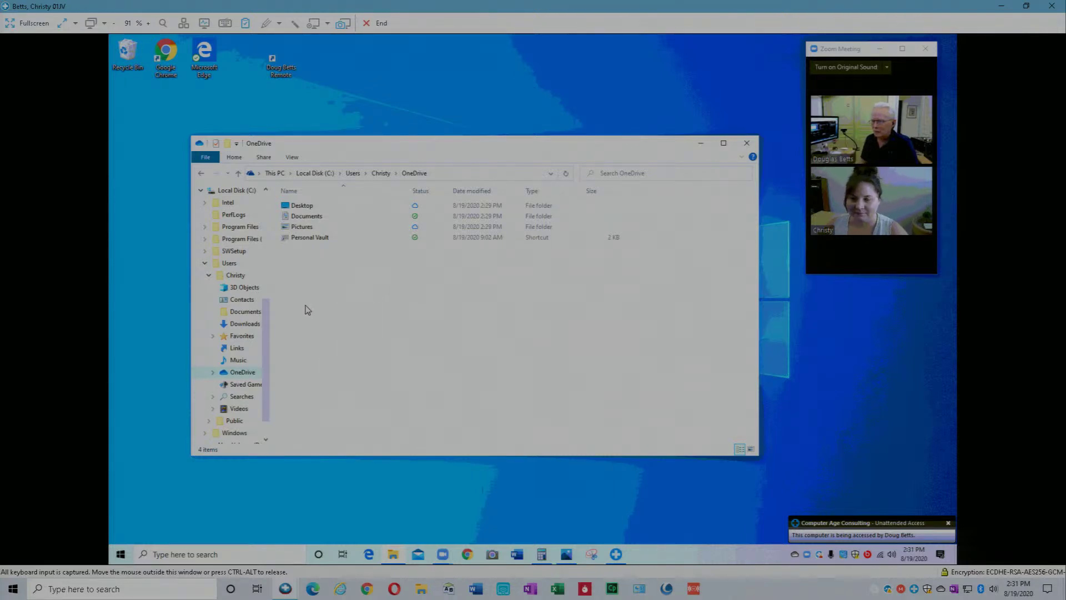
left_click_drag(269, 318, 273, 205)
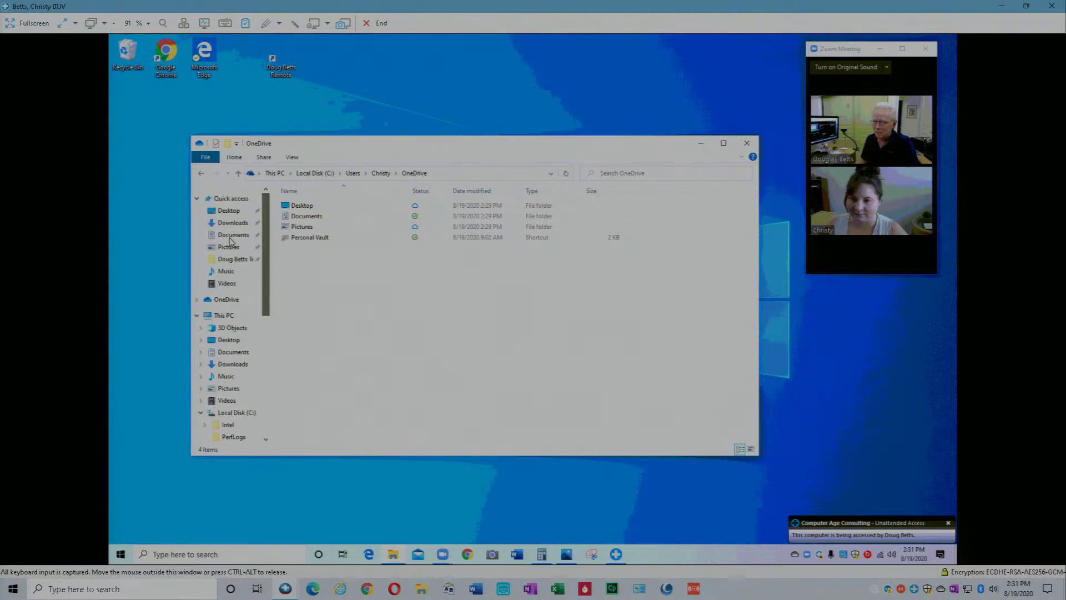
left_click(230, 238)
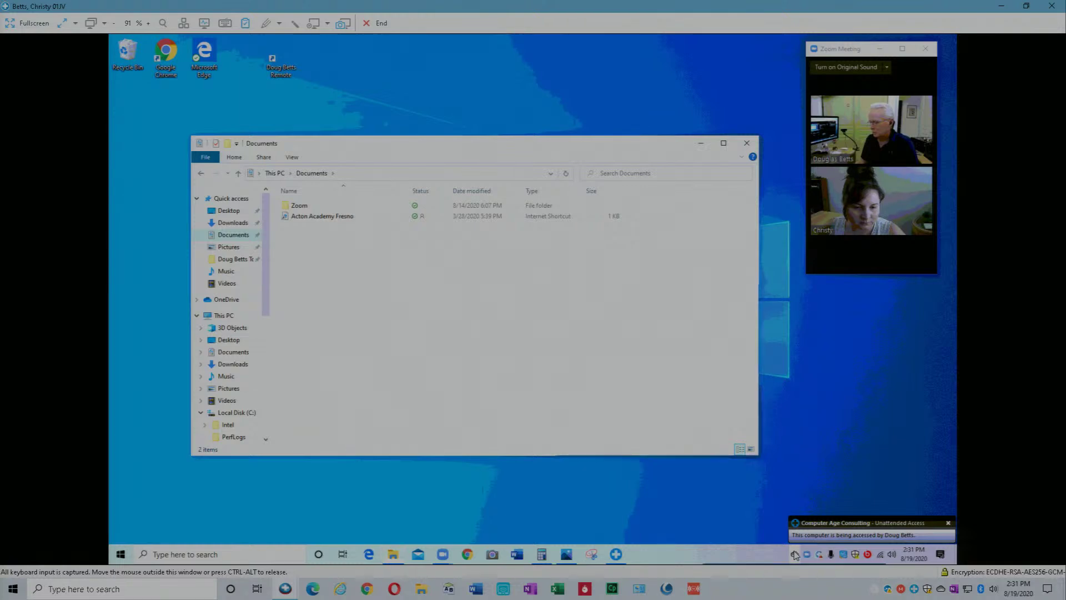
Open OneDrive settings on the Settings tab showing Files On-Demand, and move the dialog into view.
right_click(795, 555)
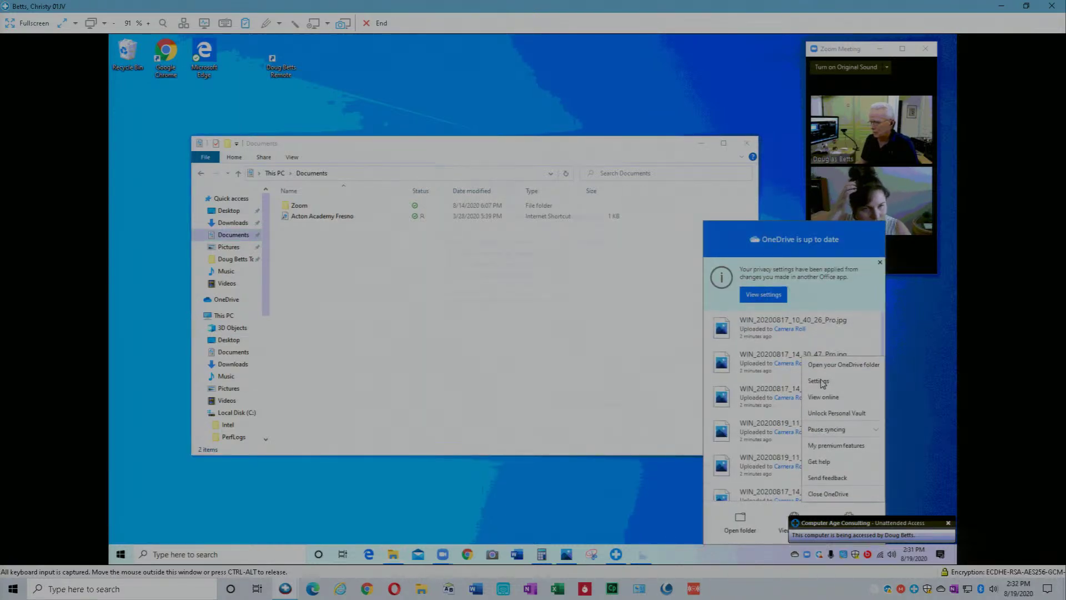
left_click(821, 380)
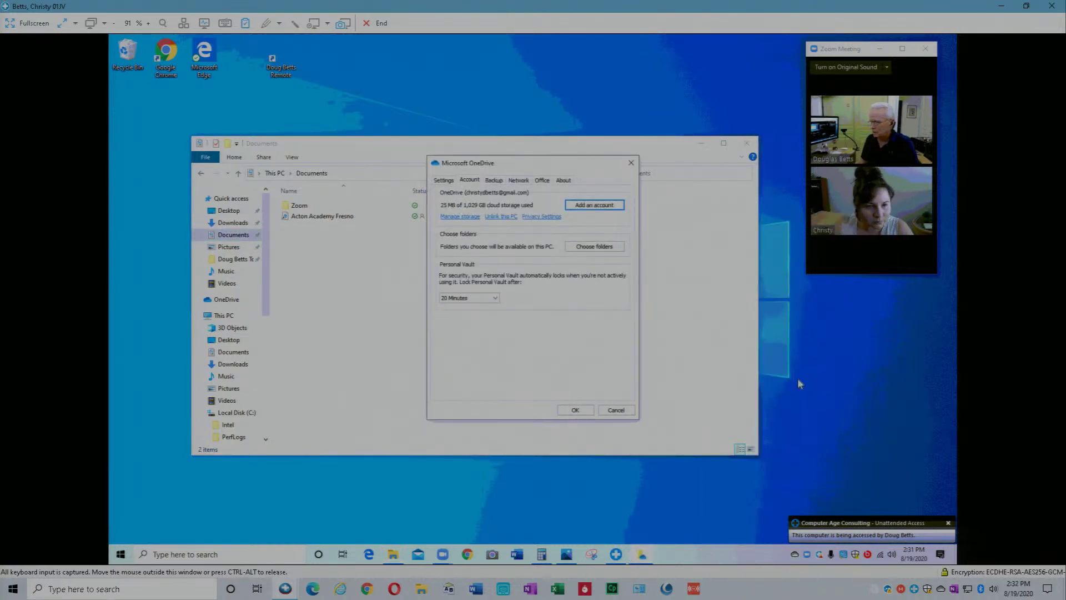
left_click(444, 182)
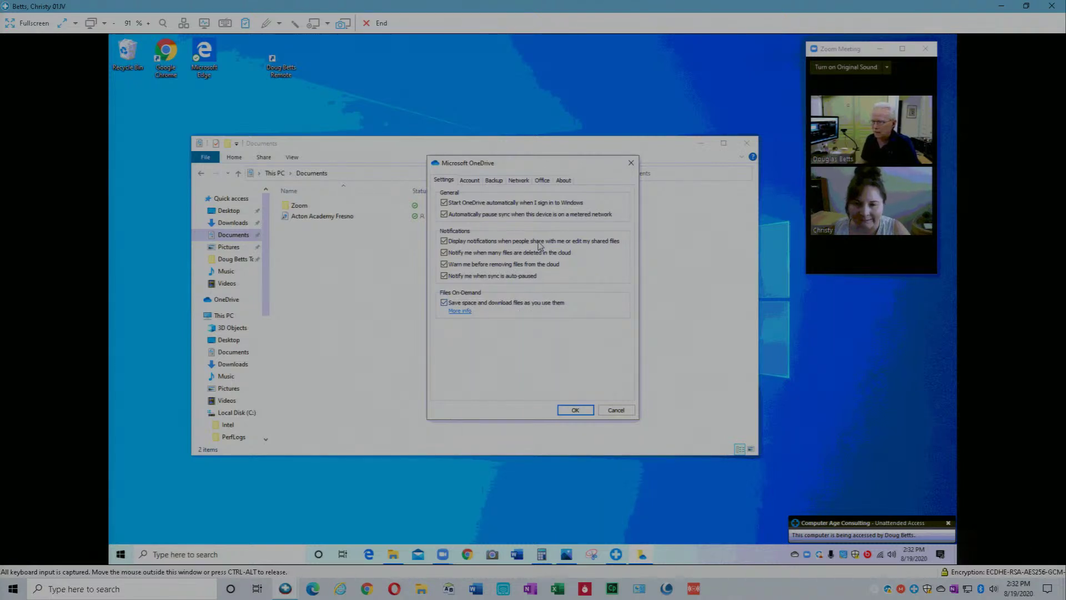
left_click_drag(549, 168, 600, 160)
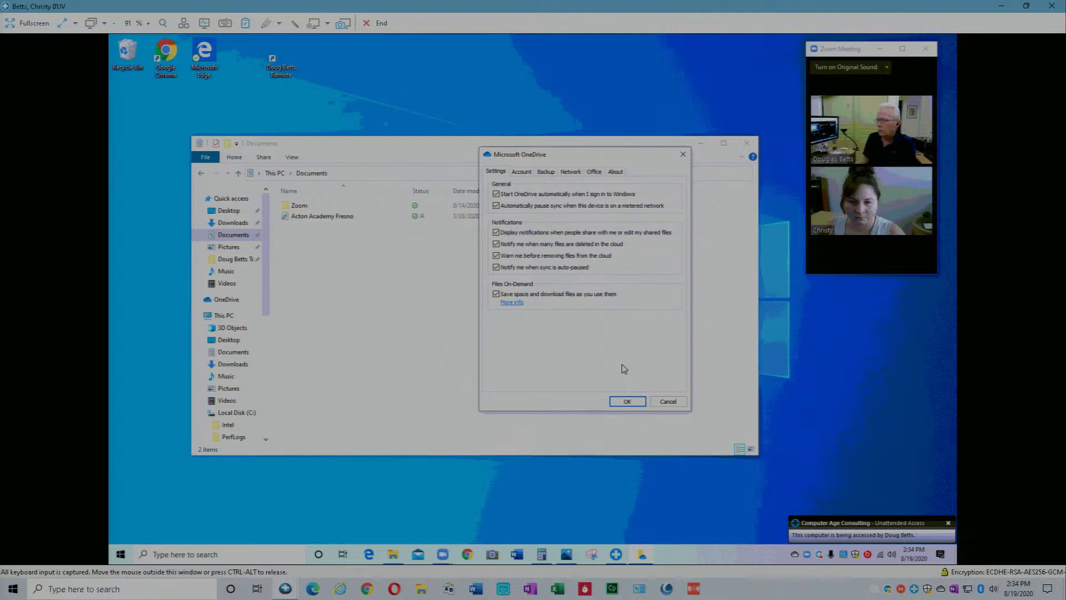
Confirm in Backup that OneDrive backs up Desktop, Documents and Pictures, then close its settings dialogs.
left_click(551, 174)
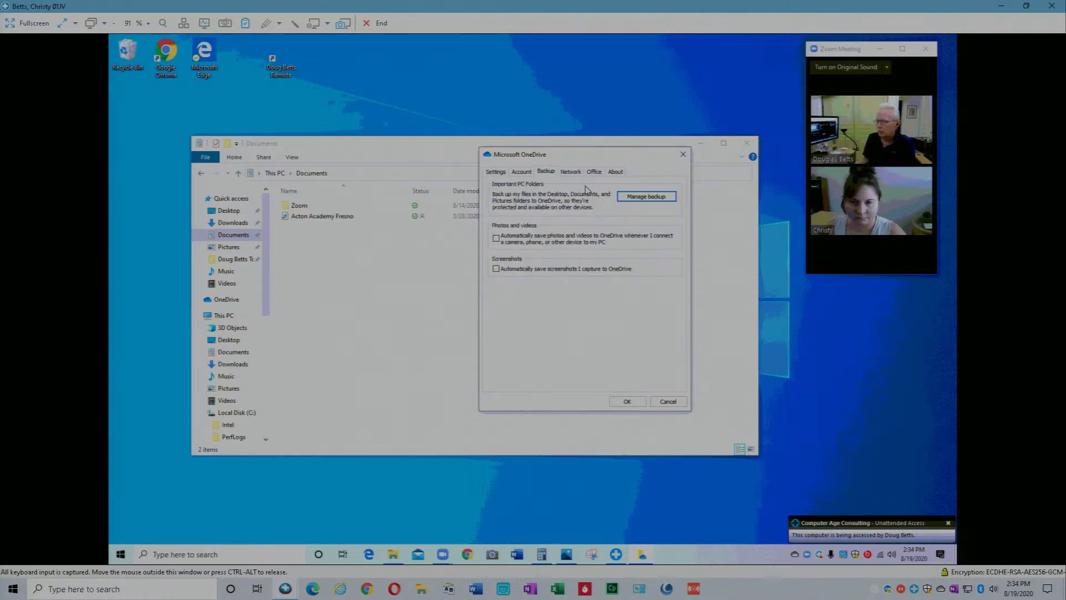
left_click(647, 197)
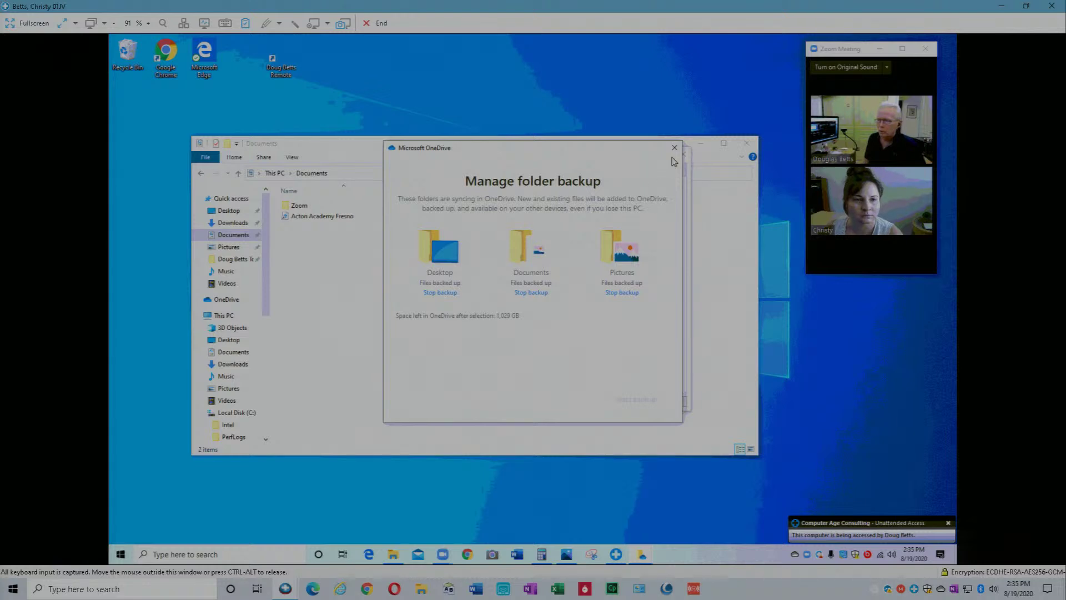
left_click(675, 149)
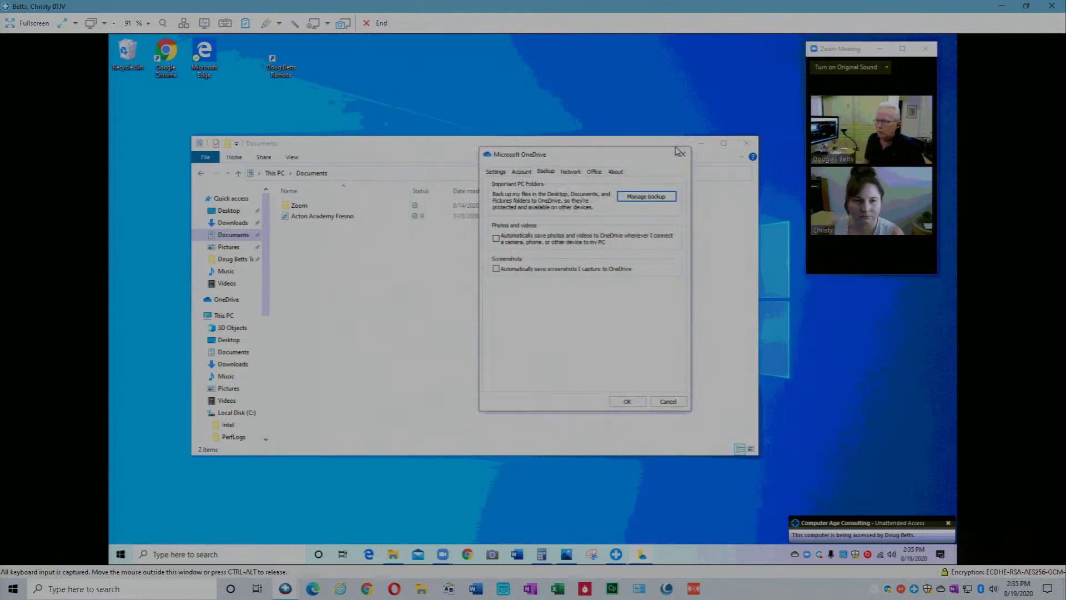
left_click(682, 154)
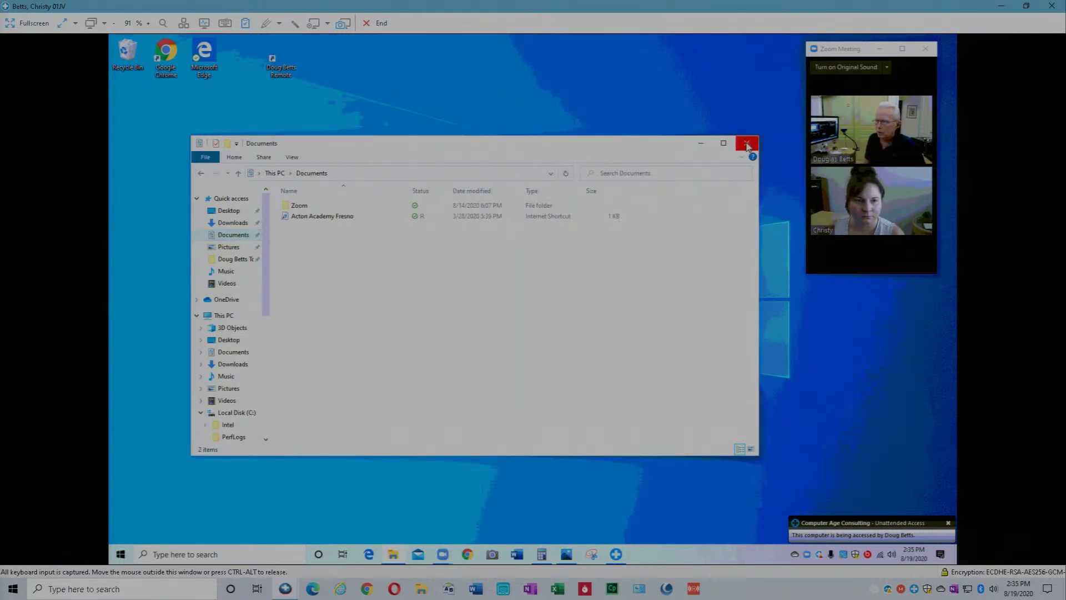
Close the Documents window and switch LogMeIn Rescue to the second remote PC's session.
left_click(746, 144)
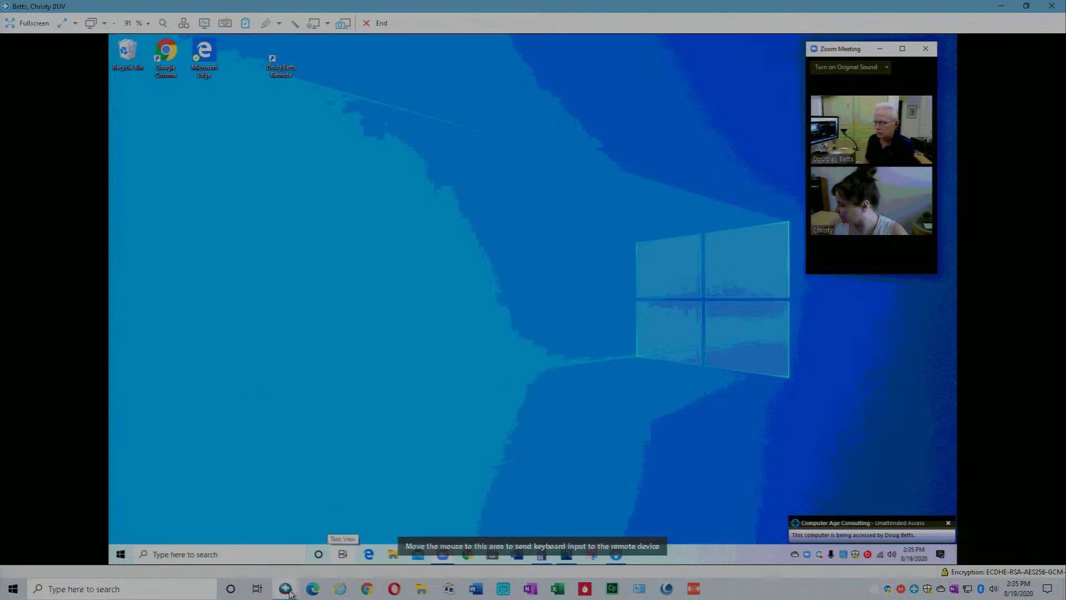
mouse_move(289, 590)
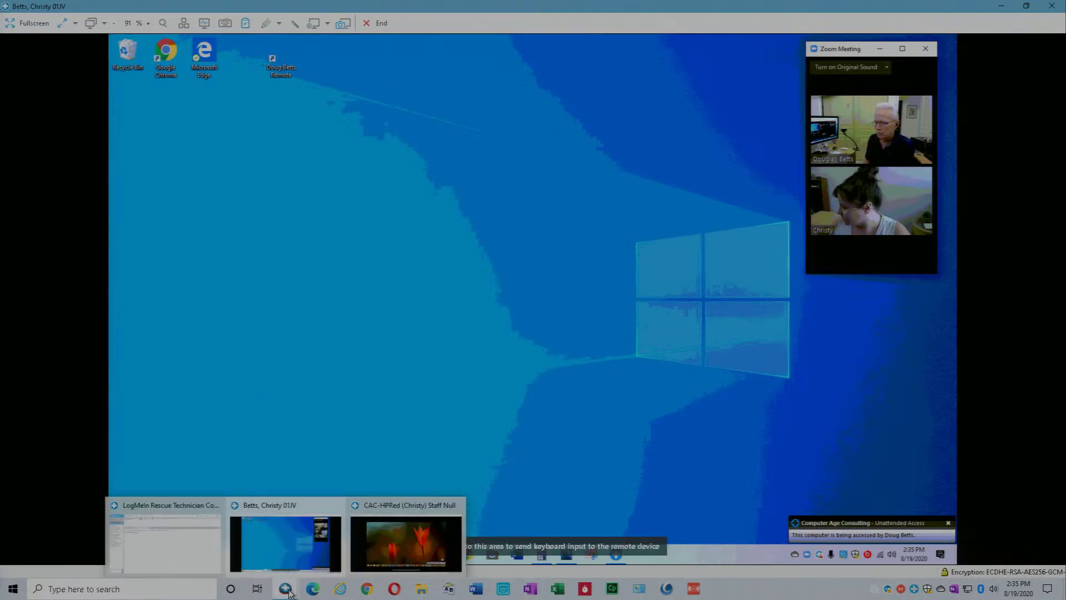
left_click(405, 546)
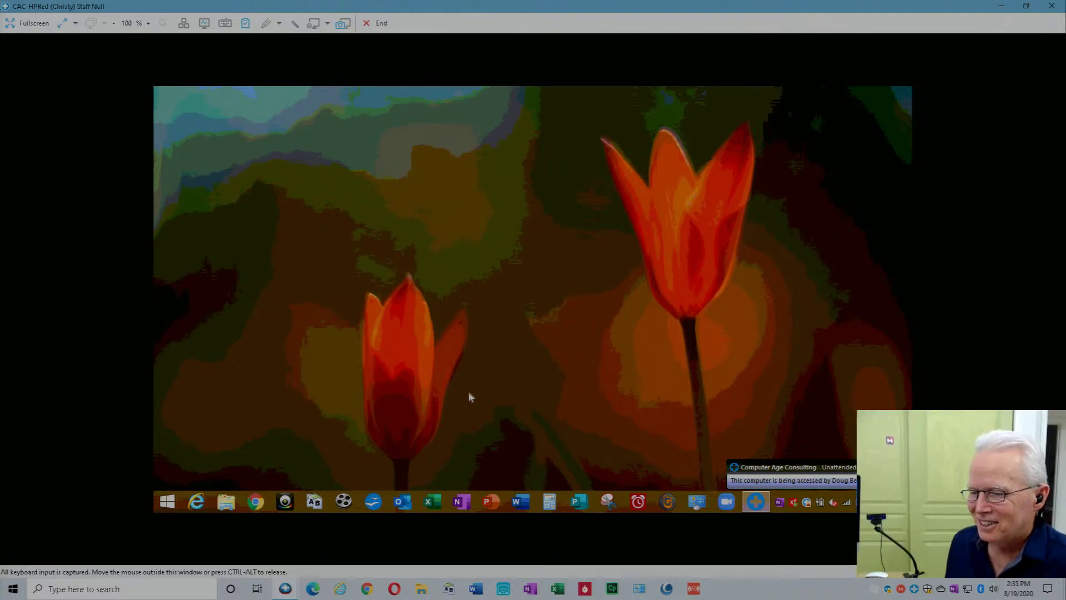
left_click(228, 502)
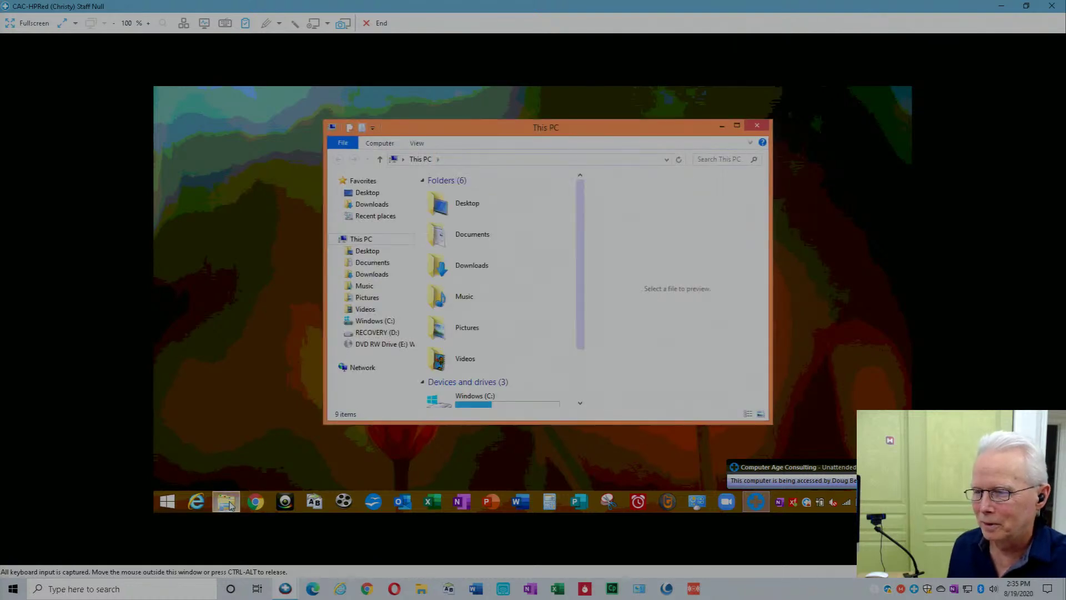
left_click(369, 264)
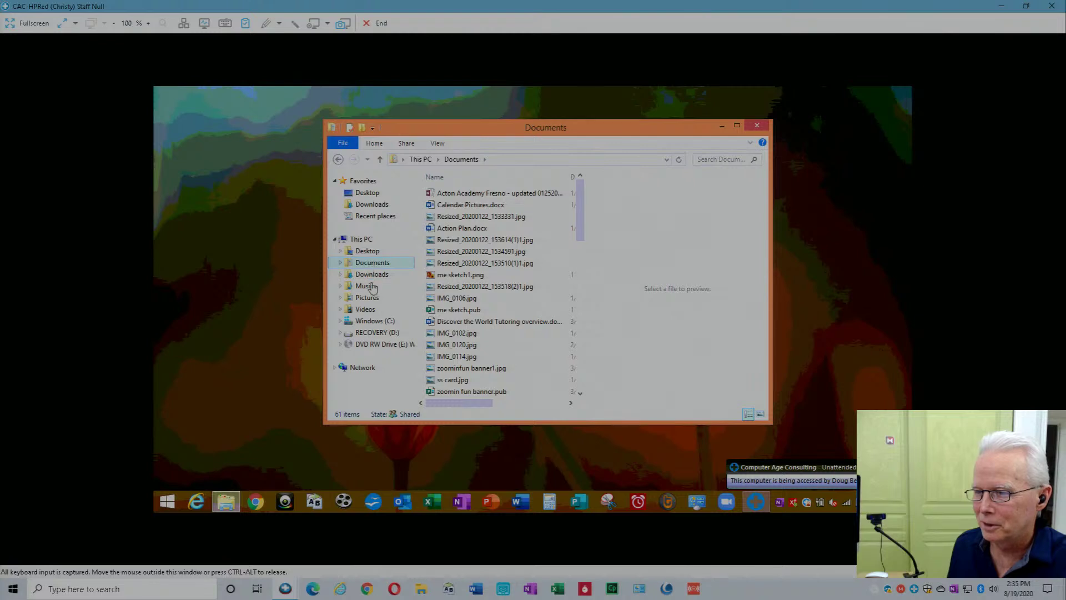
left_click(373, 300)
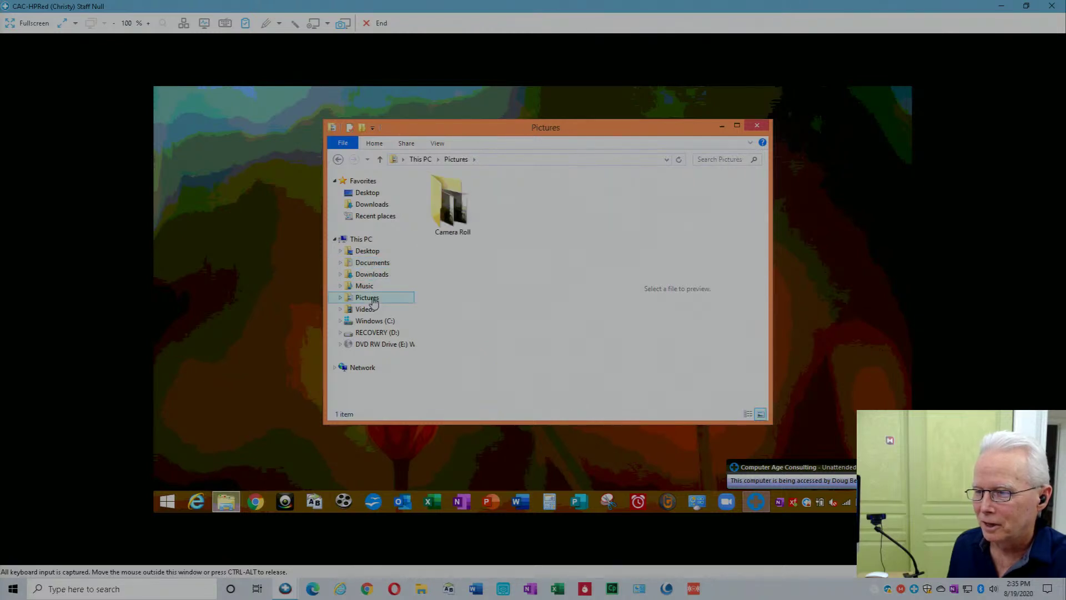
double_click(444, 218)
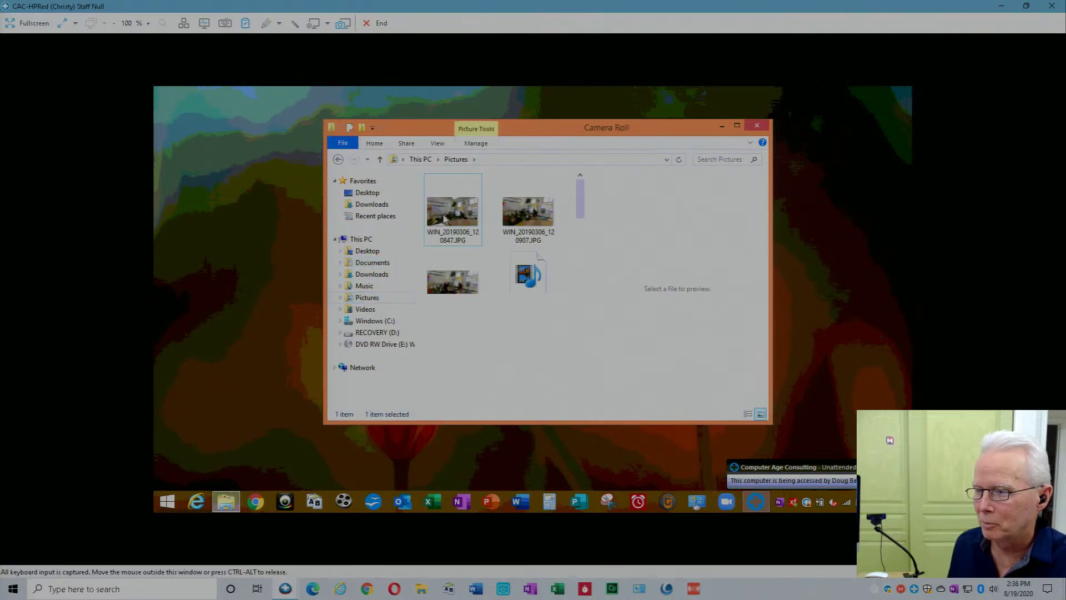
left_click(757, 127)
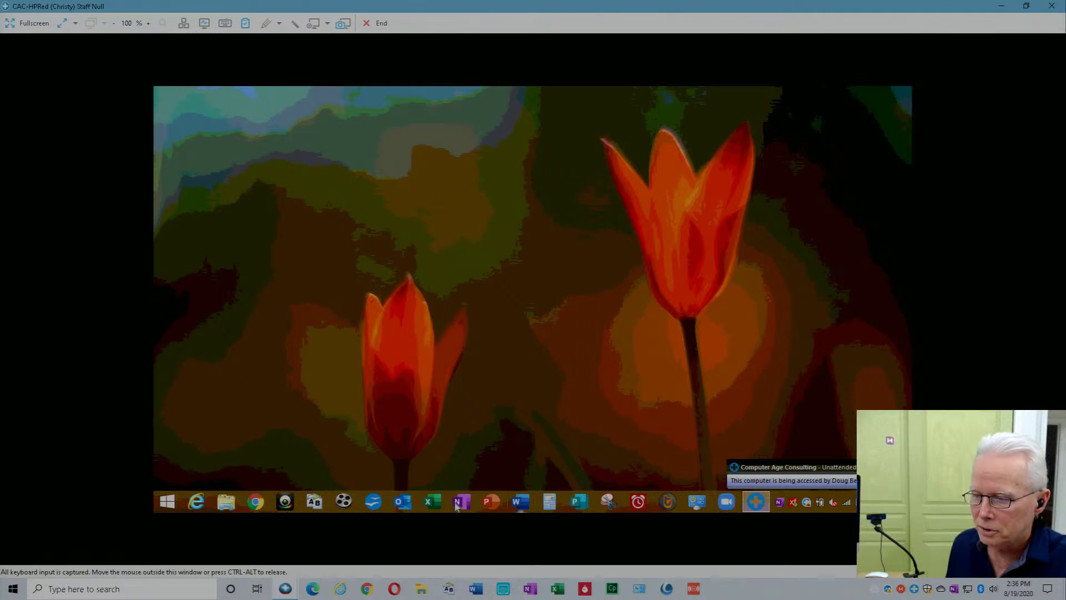
Launch Word on this remote PC and review its Office account and product information.
left_click(520, 503)
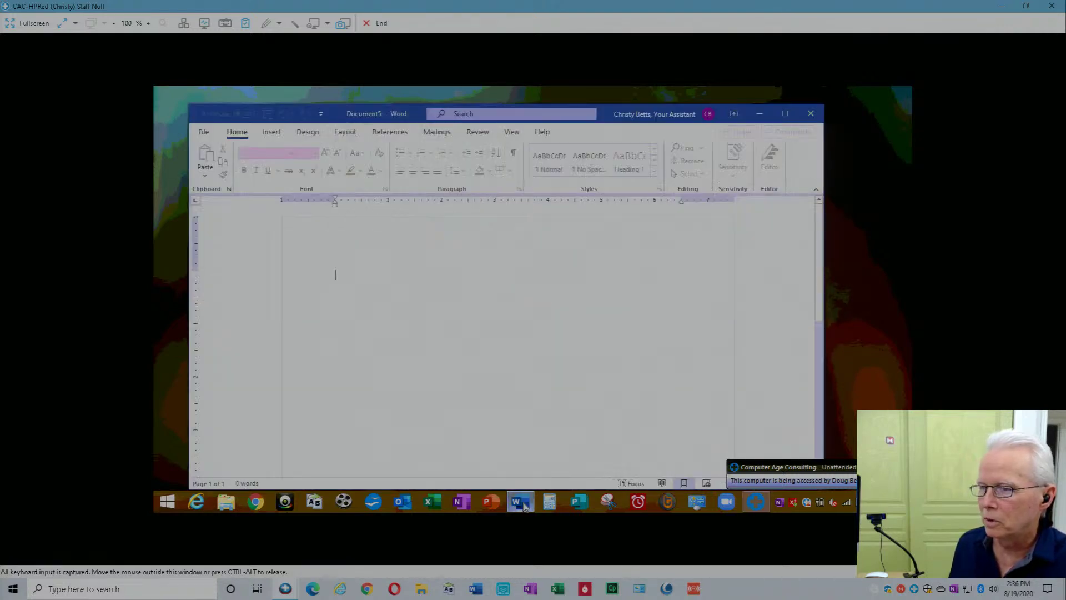
left_click(204, 133)
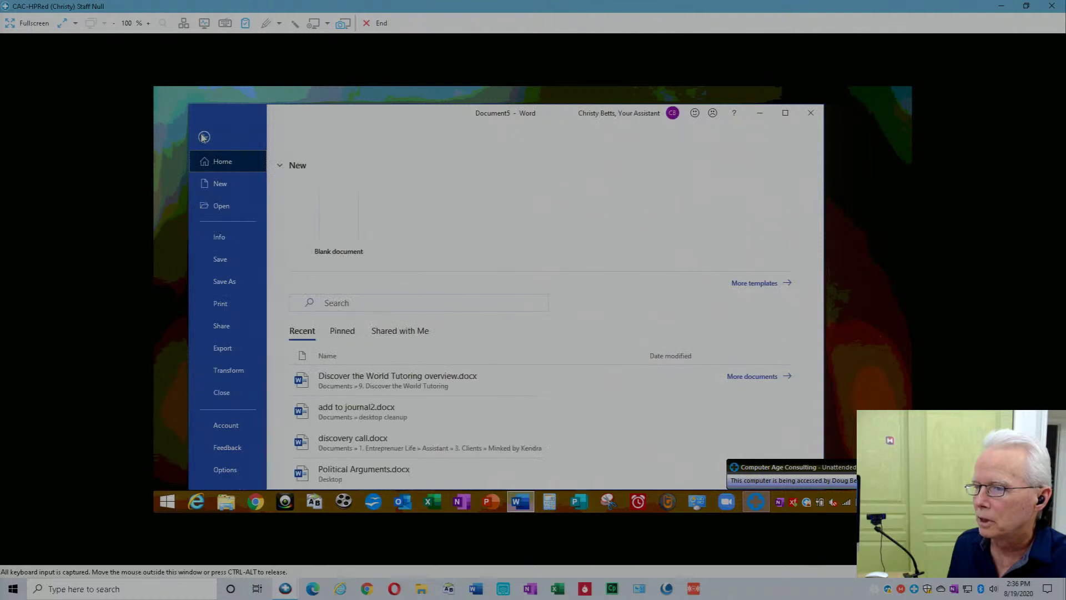
left_click(228, 428)
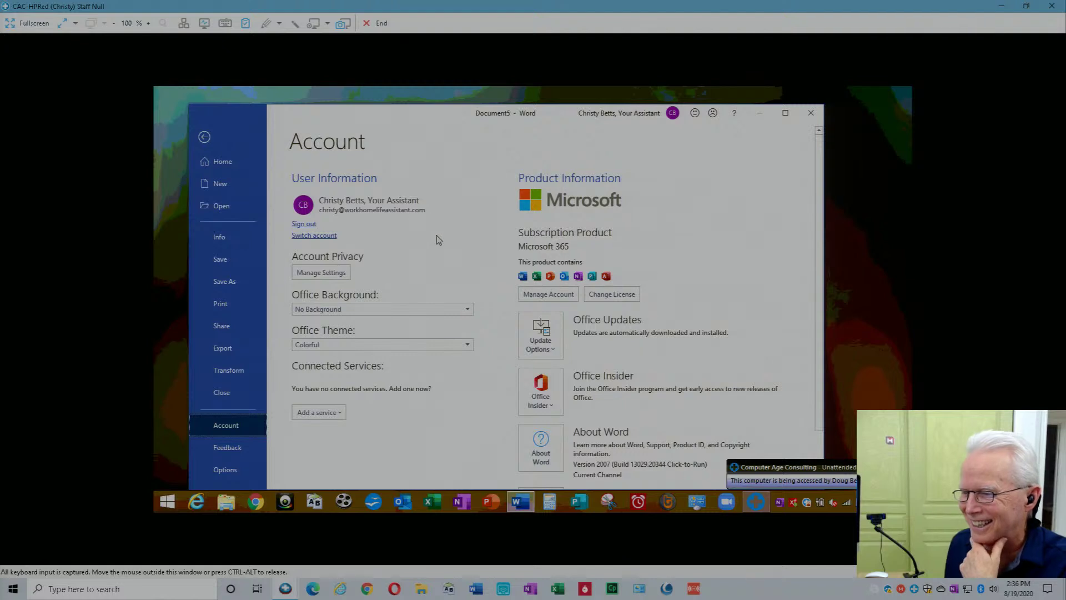
scroll(438, 240, "down", 1)
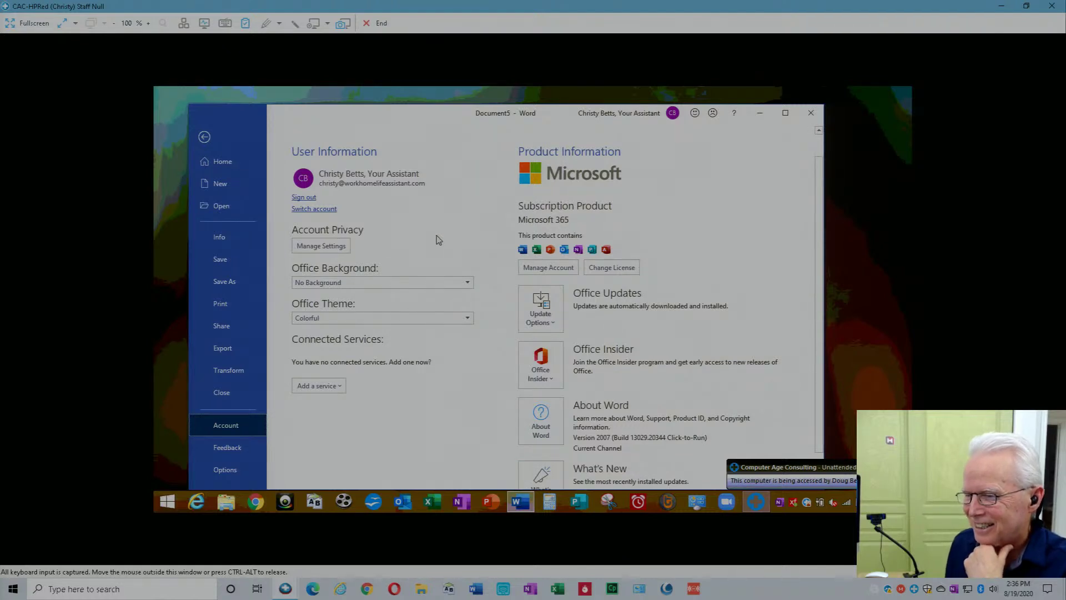
scroll(438, 240, "down", 1)
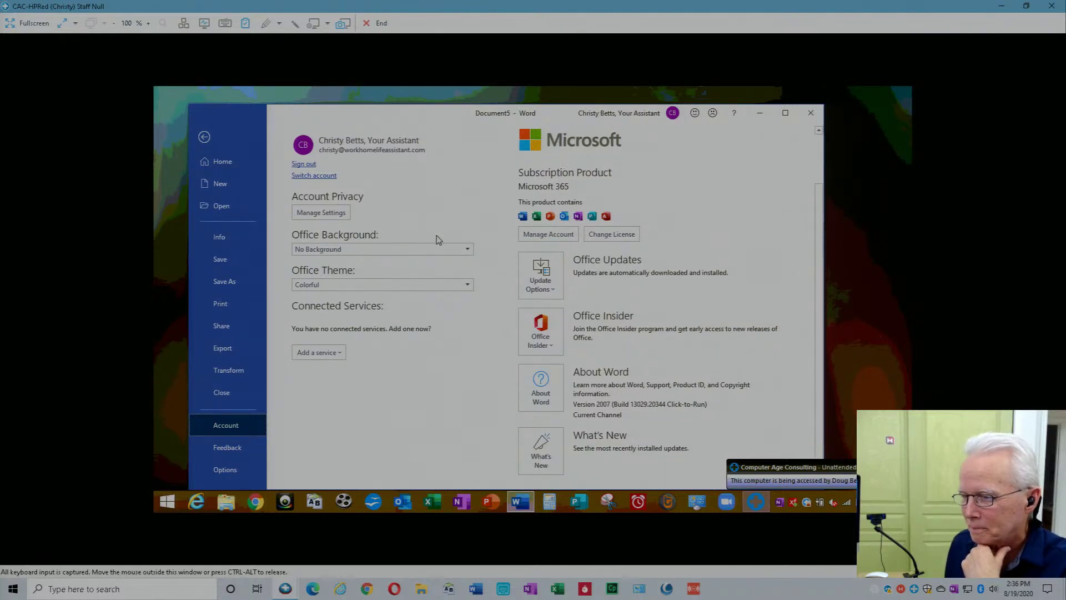
scroll(438, 240, "up", 2)
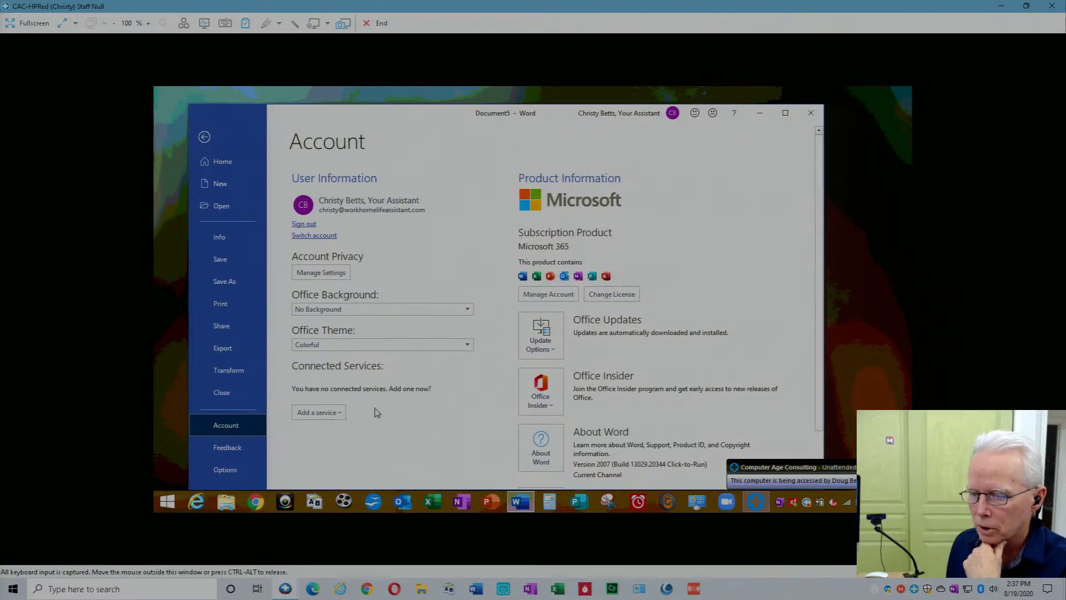
Switch to the other remote computer's session and start Word there.
left_click(287, 592)
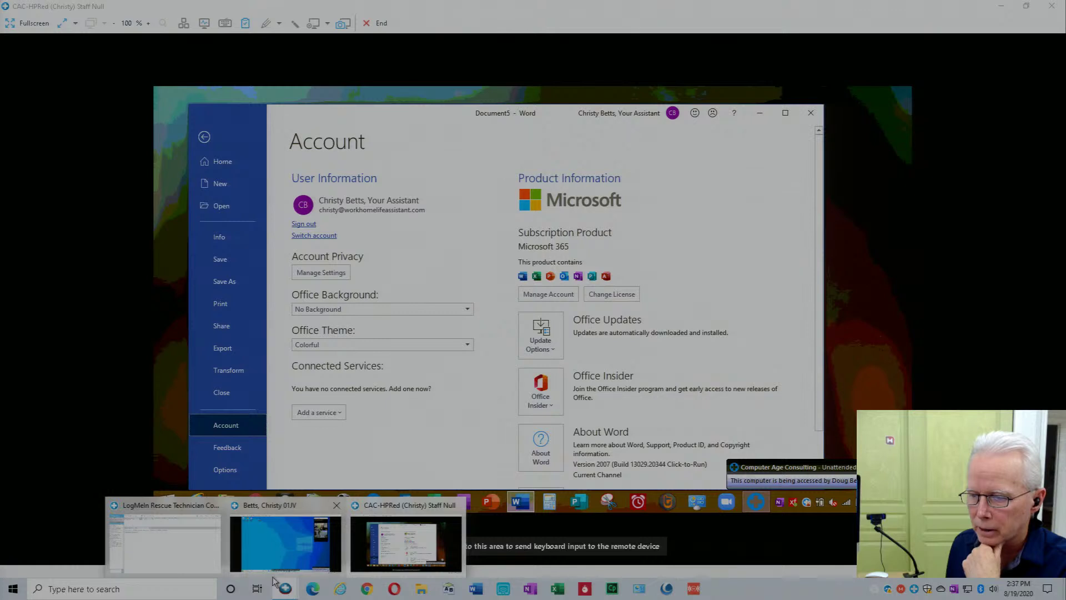
left_click(284, 535)
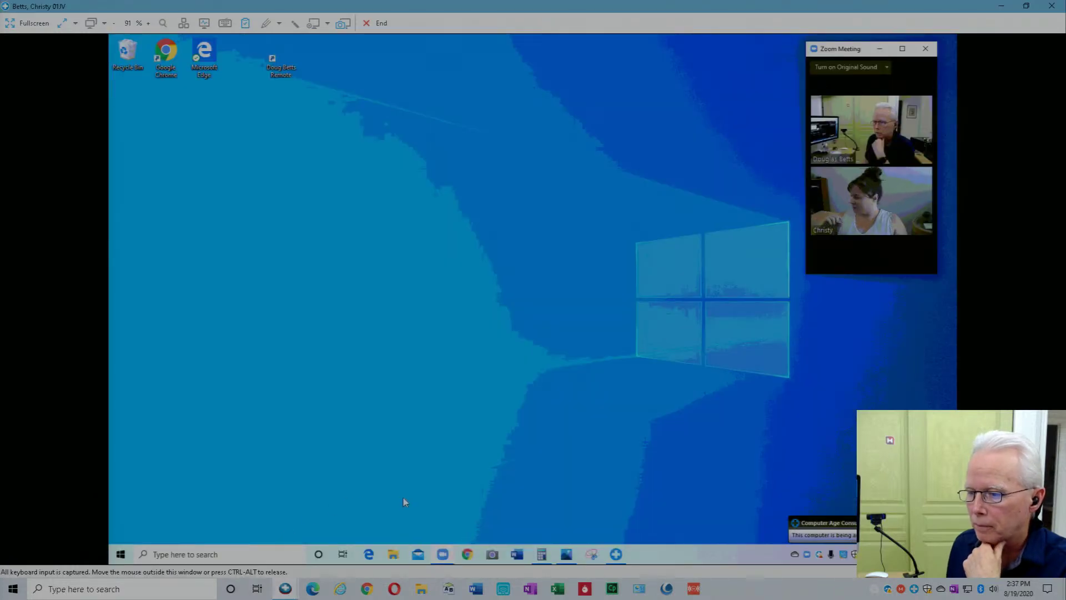
left_click(517, 554)
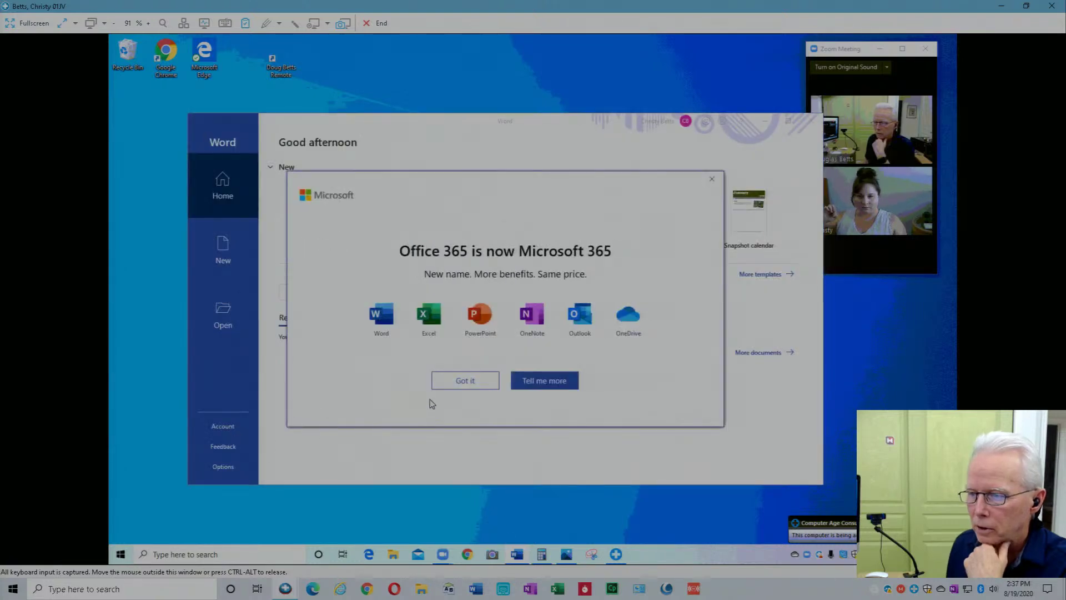
Dismiss the 'Office 365 is now Microsoft 365' notice and show Word's Account page with Version 2007.
left_click(713, 179)
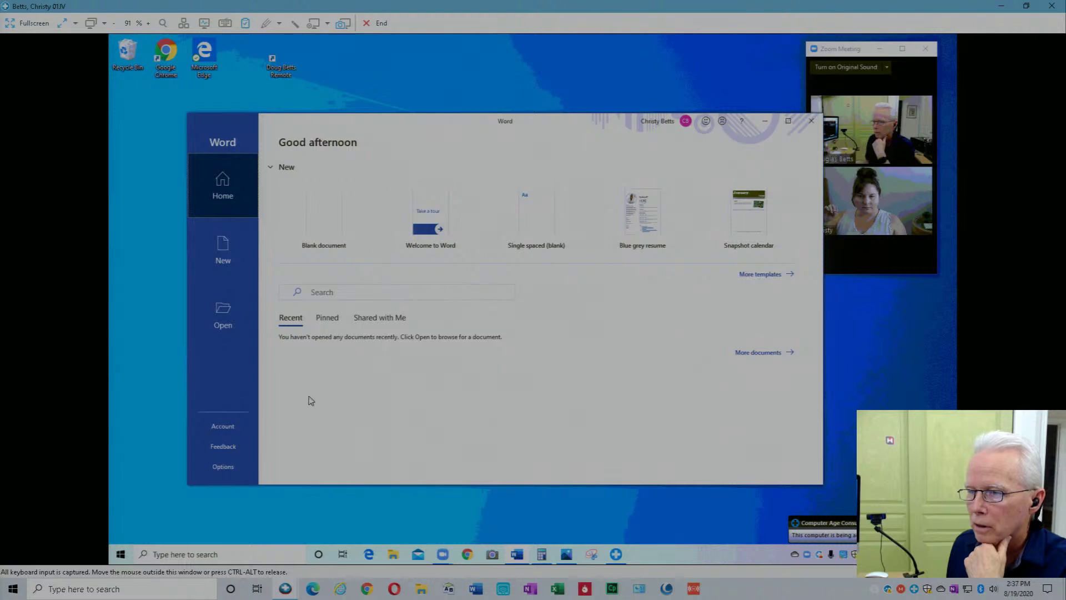
left_click(223, 425)
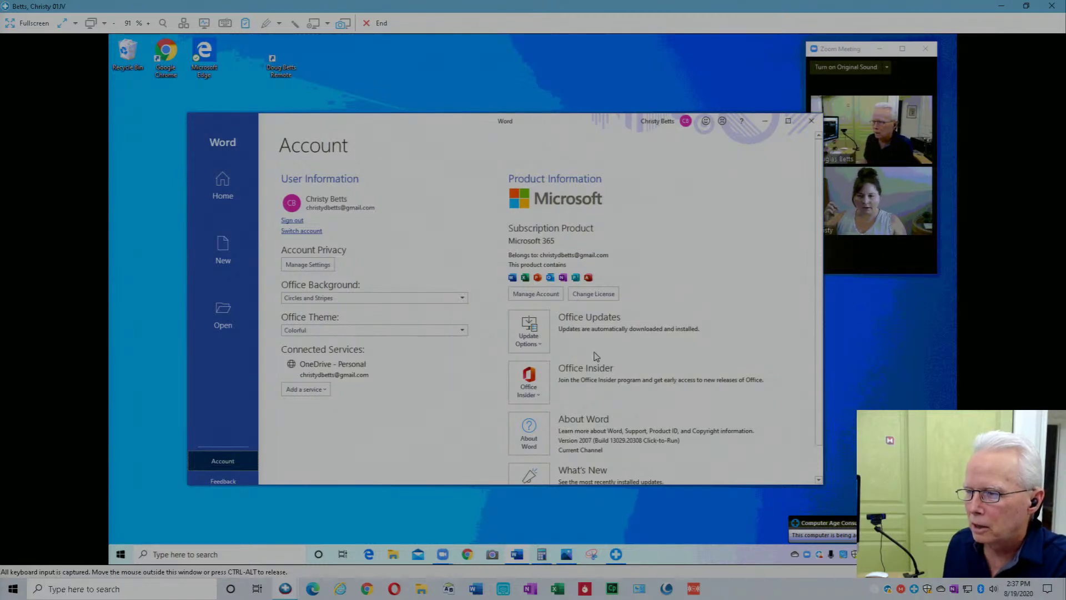
left_click(285, 588)
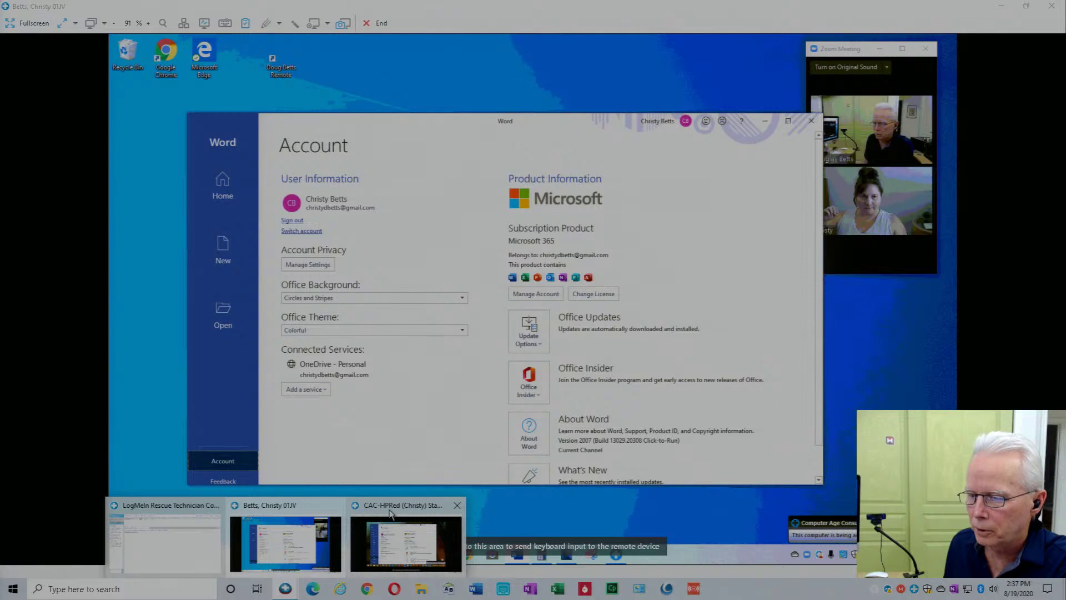
Switch to the CAC-HPRed session and scroll its Word Account page showing Microsoft 365, Version 2007.
left_click(391, 514)
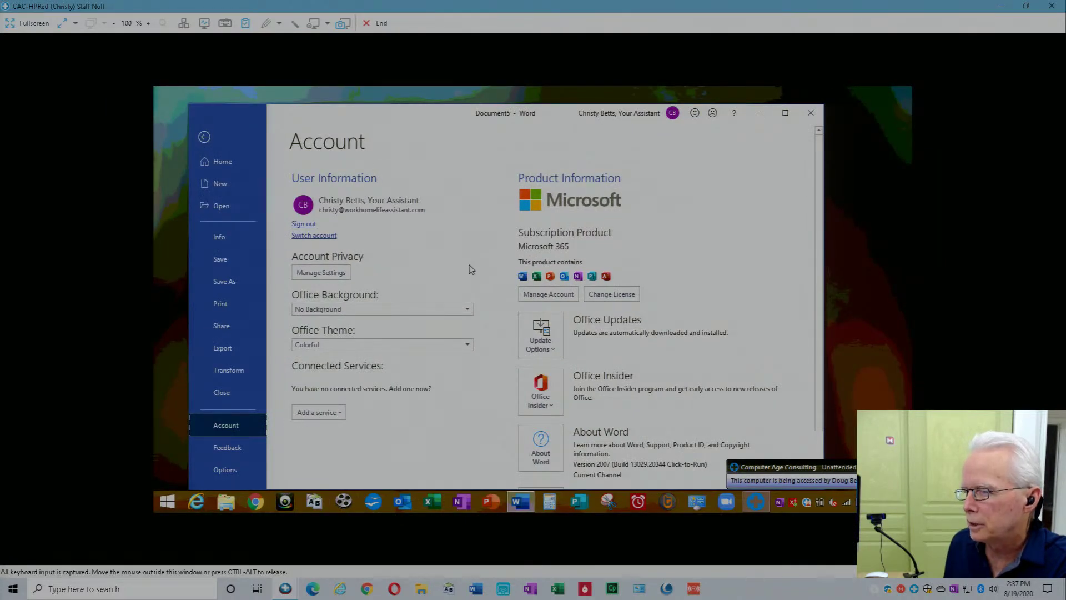
scroll(511, 459, "down", 1)
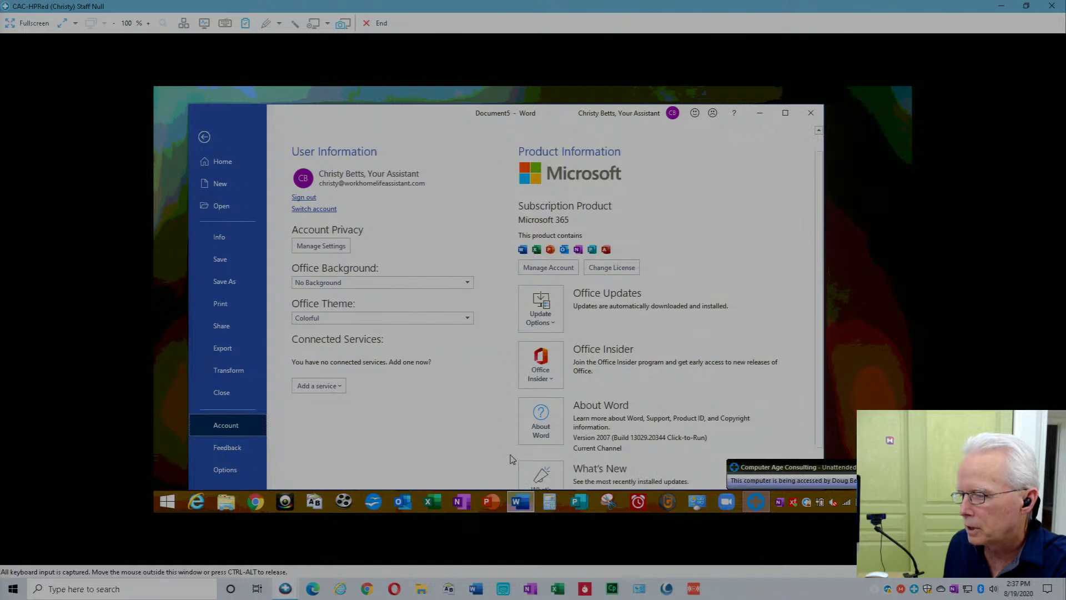
scroll(511, 459, "down", 1)
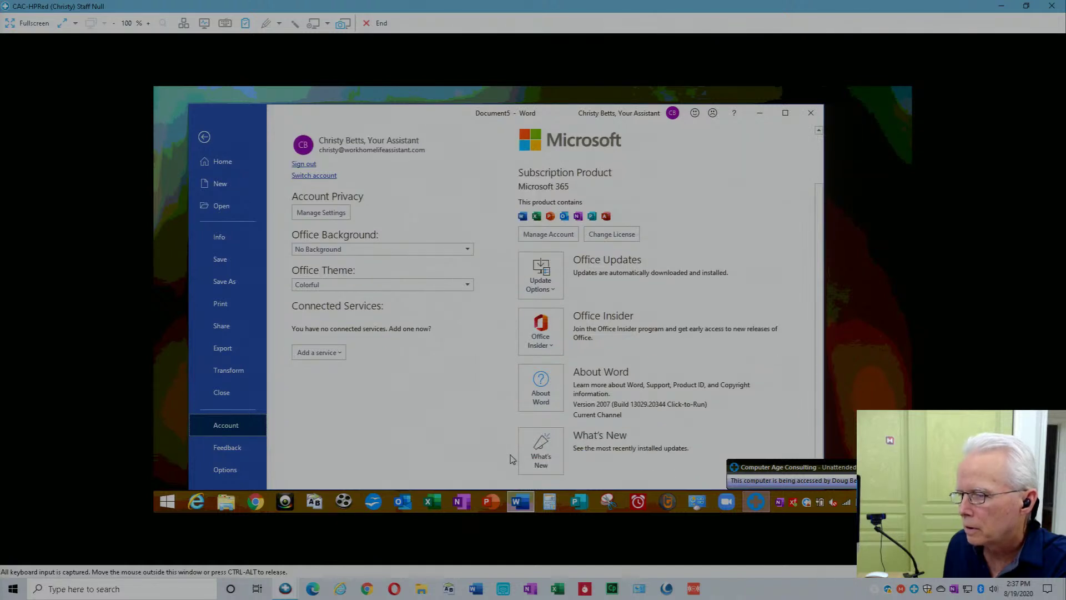
scroll(511, 459, "up", 2)
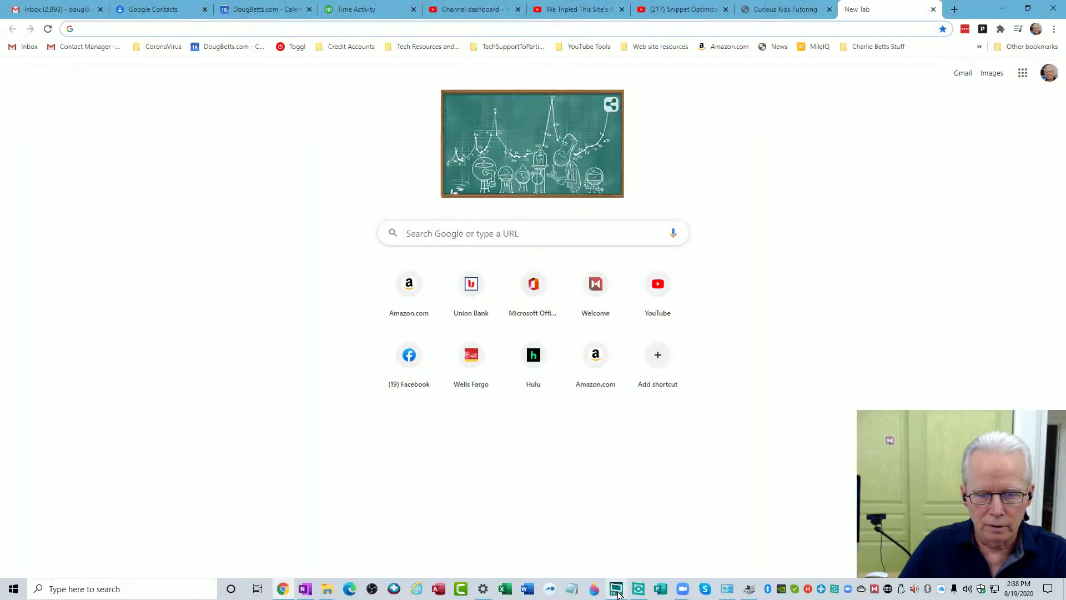
mouse_move(615, 587)
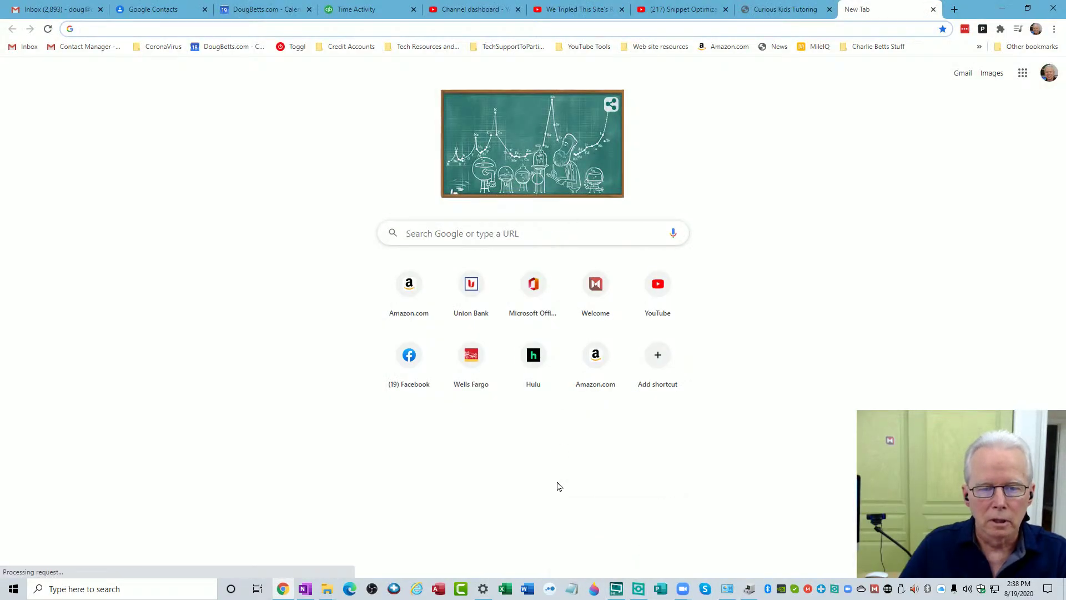
Go to office.com, open My Account and manage Devices, confirming the account password.
left_click(431, 23)
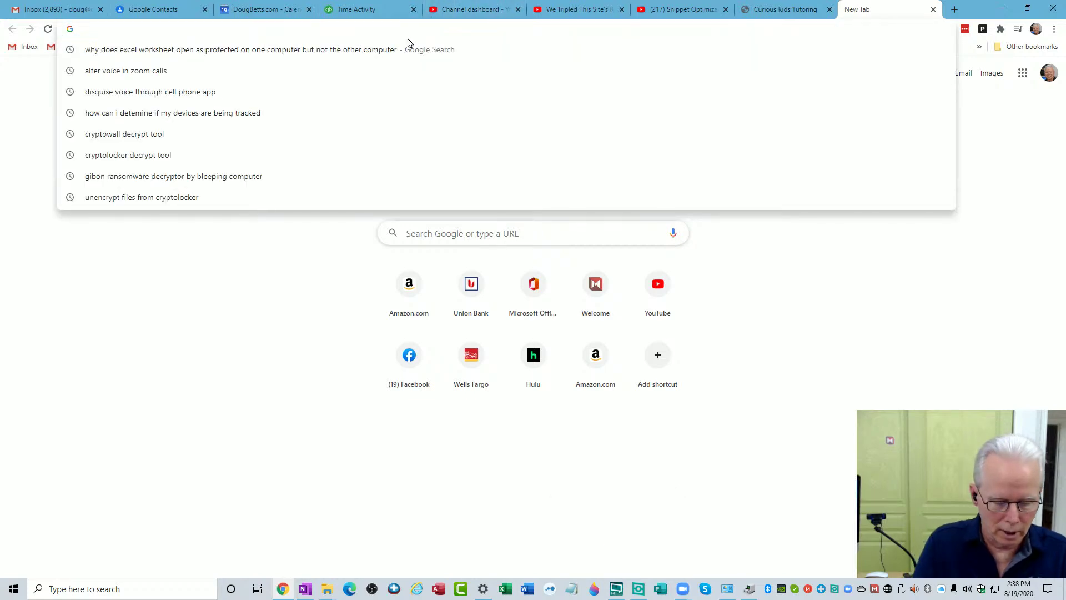
type("office.co")
key("Return")
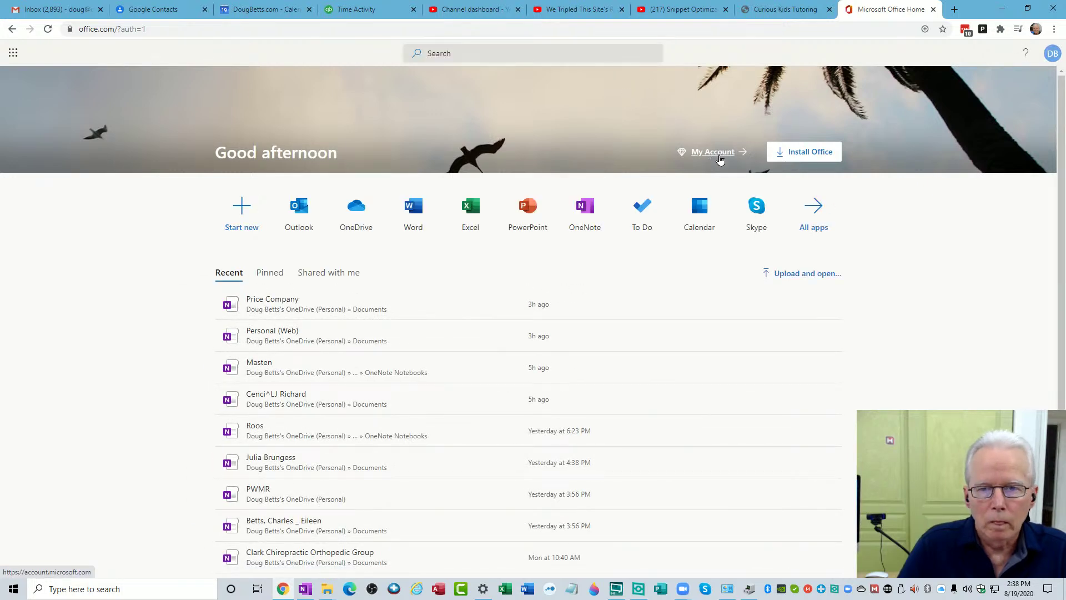
left_click(716, 153)
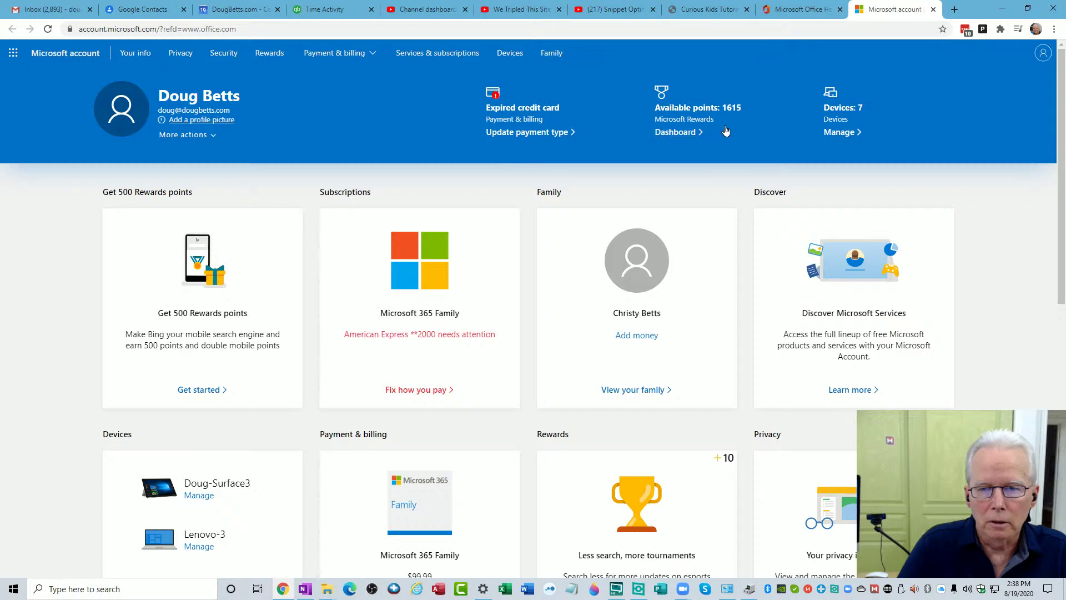
left_click(838, 132)
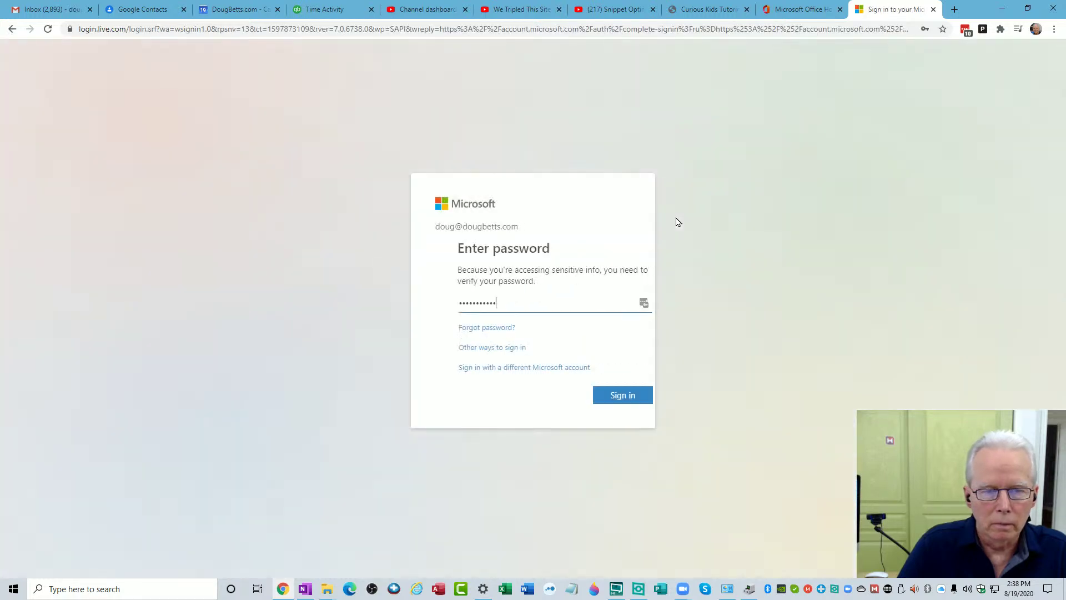
left_click(598, 396)
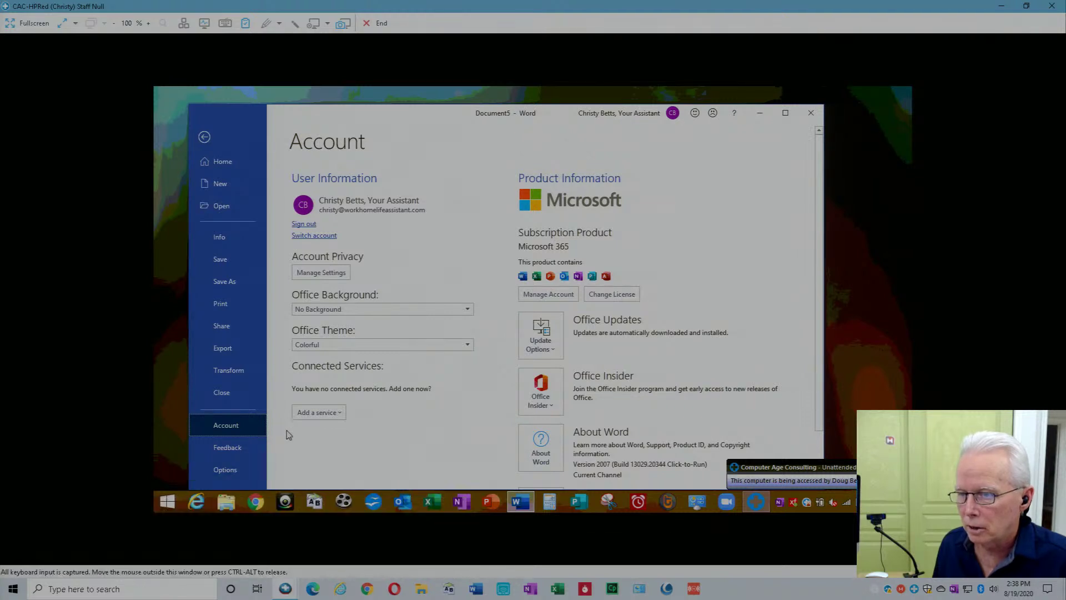
Open This PC's properties on the remote PC to confirm Windows 8.1 with 4 GB RAM.
left_click(227, 502)
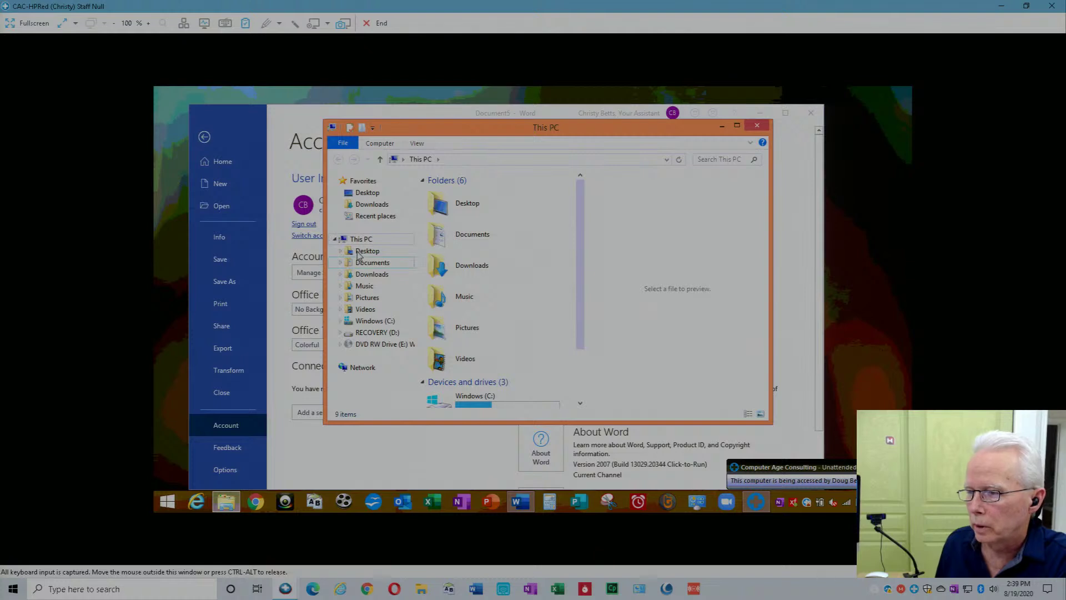
right_click(358, 243)
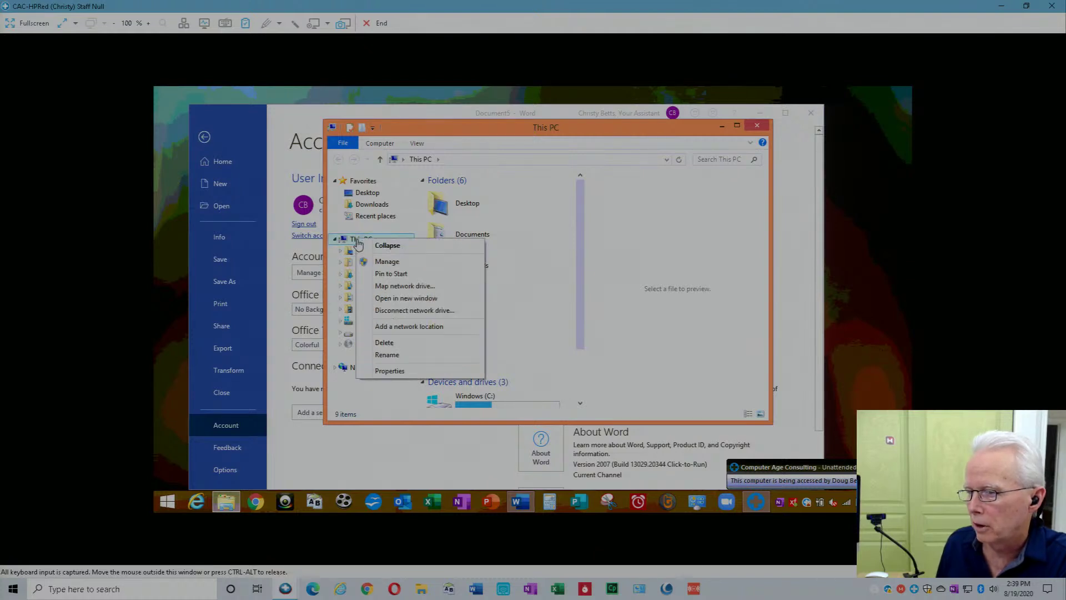
left_click(389, 371)
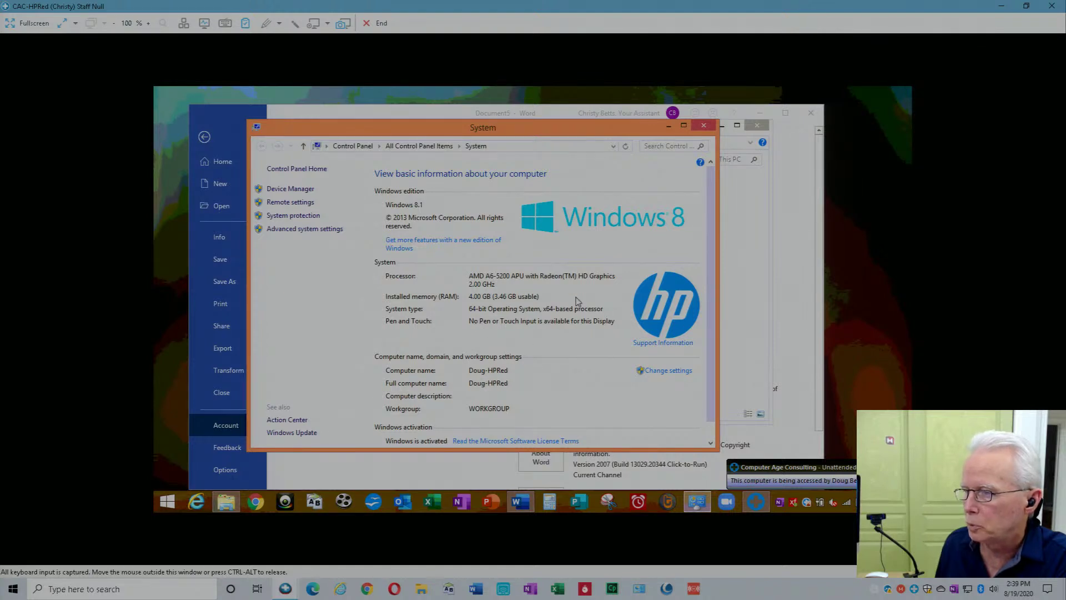
left_click(704, 126)
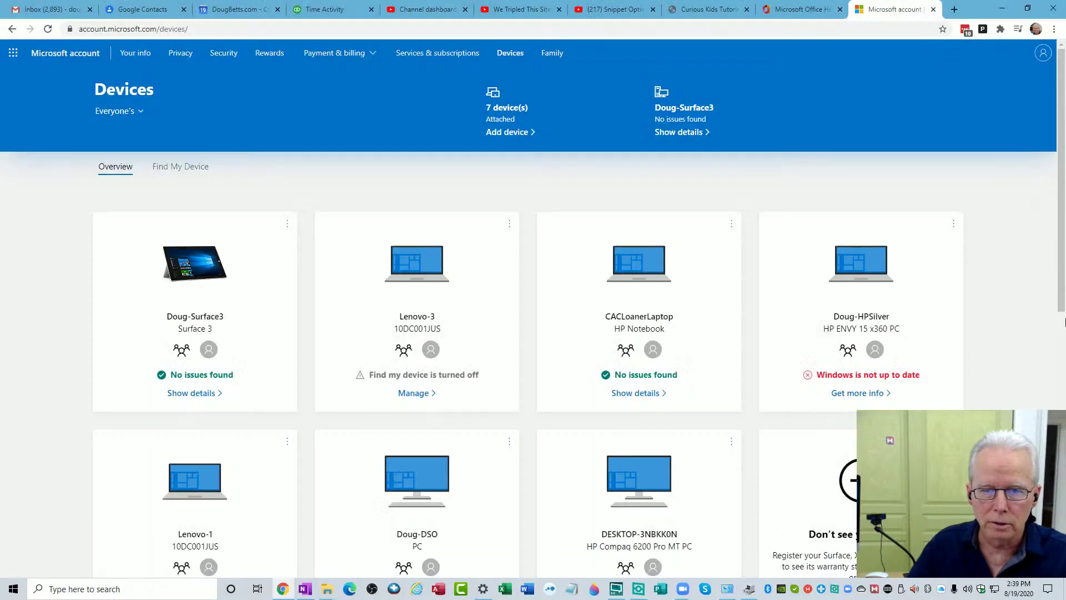
Scroll the seven registered devices and open CACLoanerLaptop's details (Windows 10 Home, 8 GB RAM).
scroll(673, 415, "down", 2)
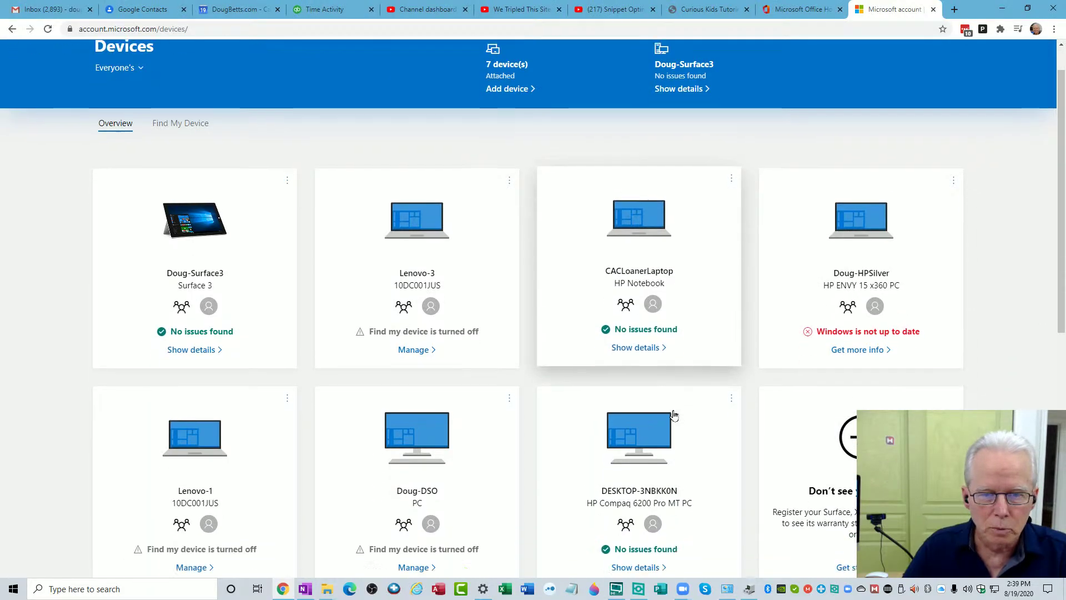
scroll(673, 416, "down", 2)
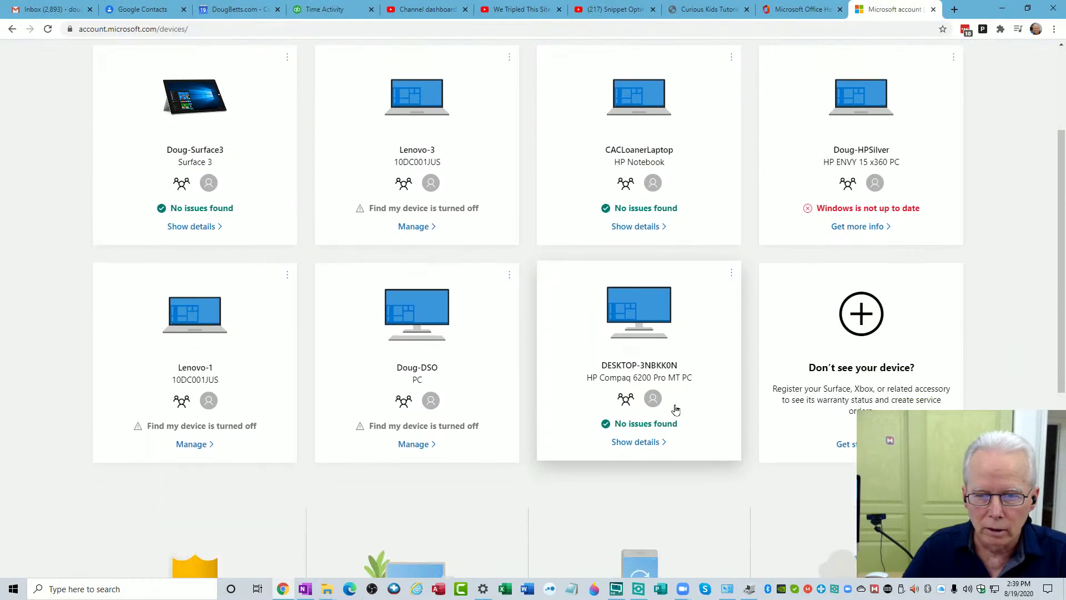
scroll(675, 409, "down", 3)
scroll(675, 409, "up", 3)
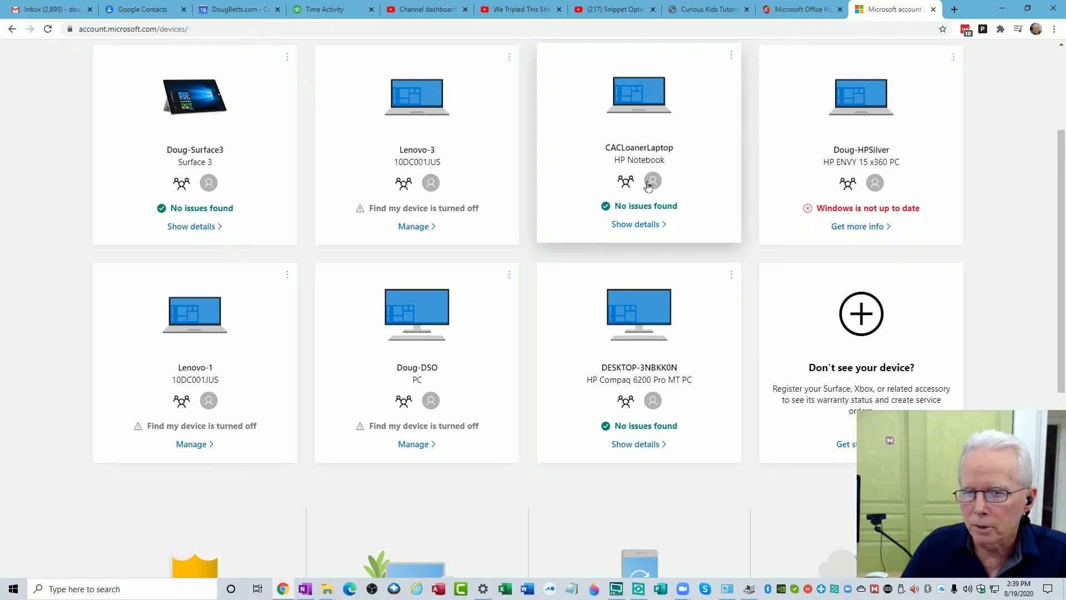
left_click(652, 229)
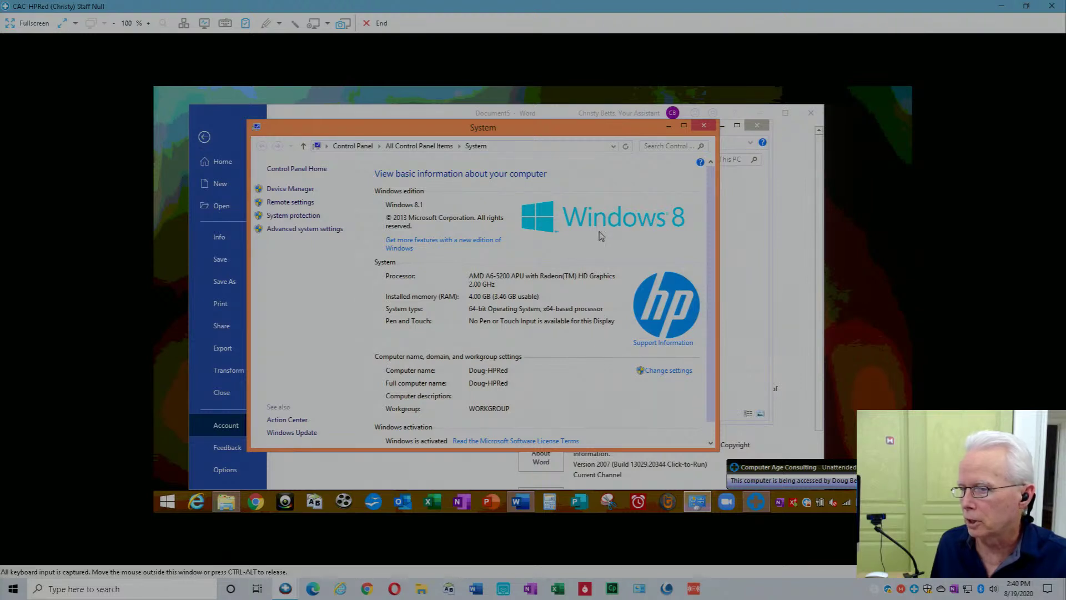
Close the System and This PC windows, returning to Word's Account page.
left_click(703, 127)
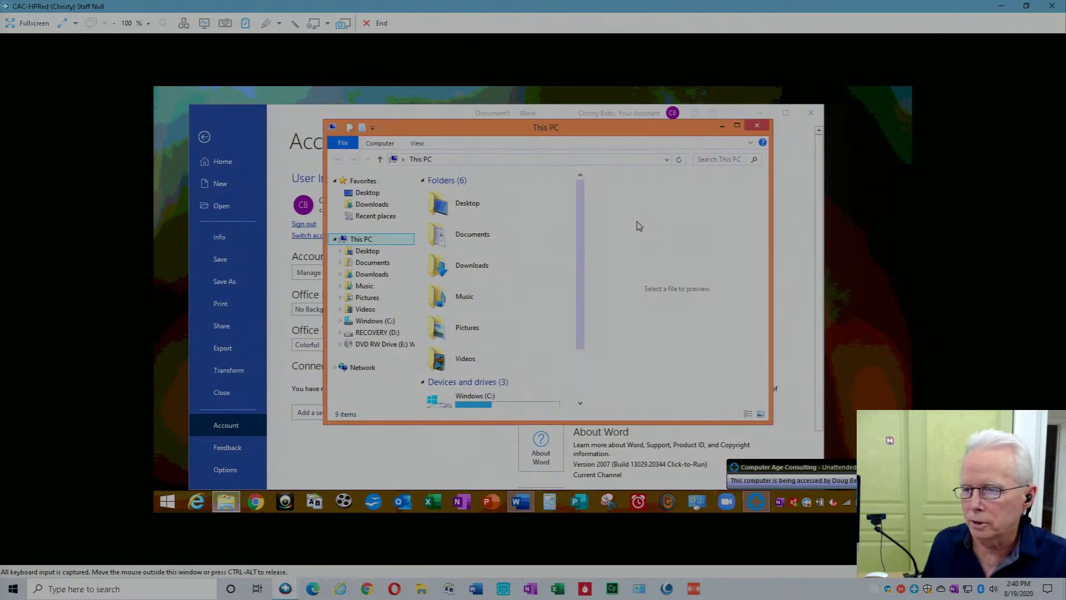
left_click(757, 126)
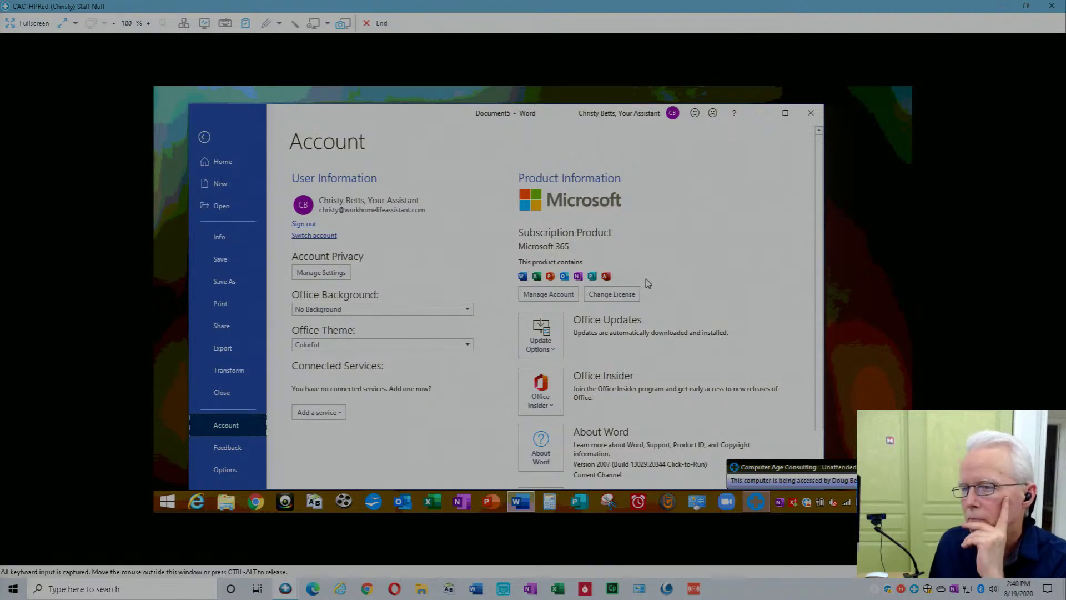
scroll(647, 283, "down", 2)
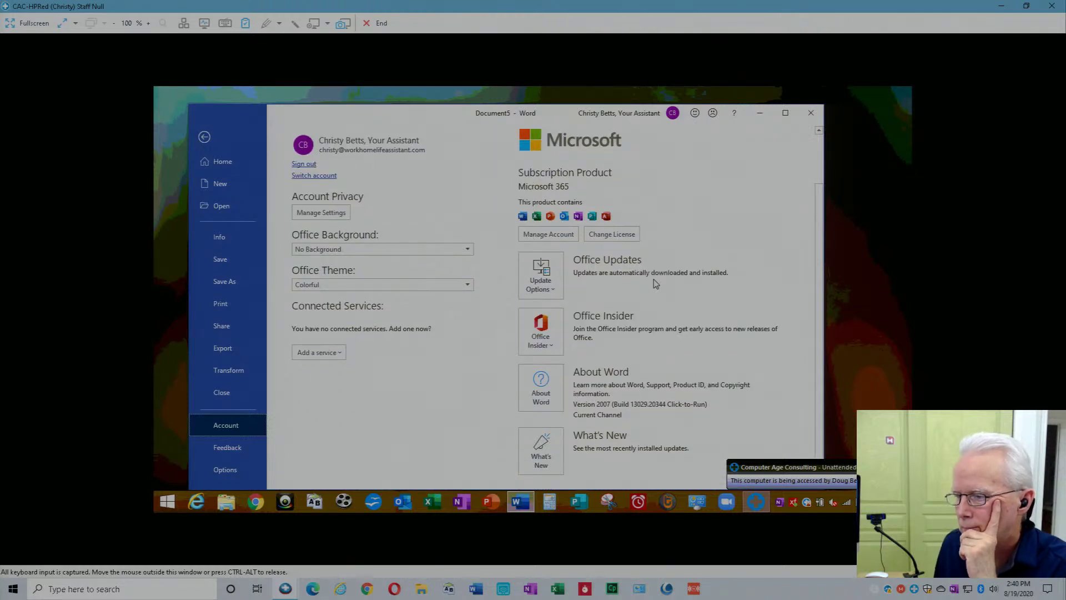
scroll(658, 284, "up", 2)
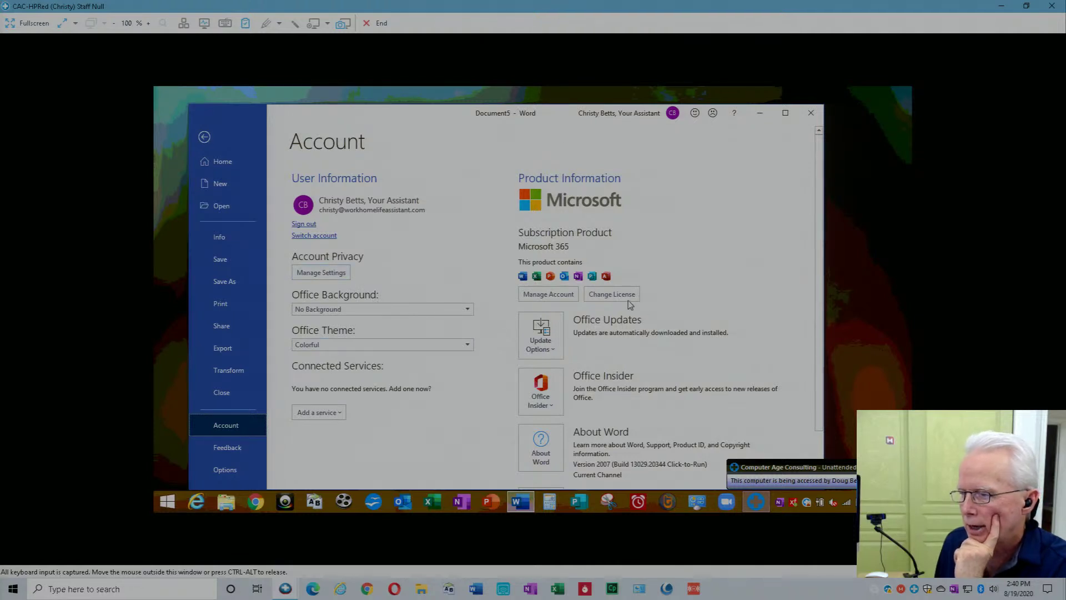
Choose Manage Account on Word's Account page to open Microsoft's sign-in page in Internet Explorer.
scroll(676, 318, "down", 2)
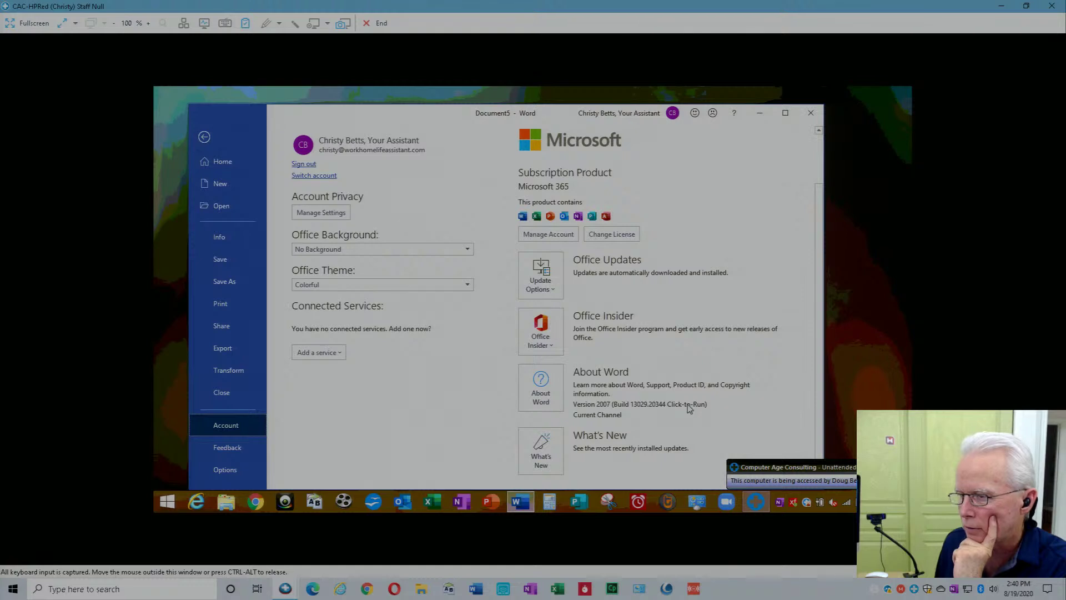
scroll(689, 408, "up", 2)
scroll(686, 403, "up", 1)
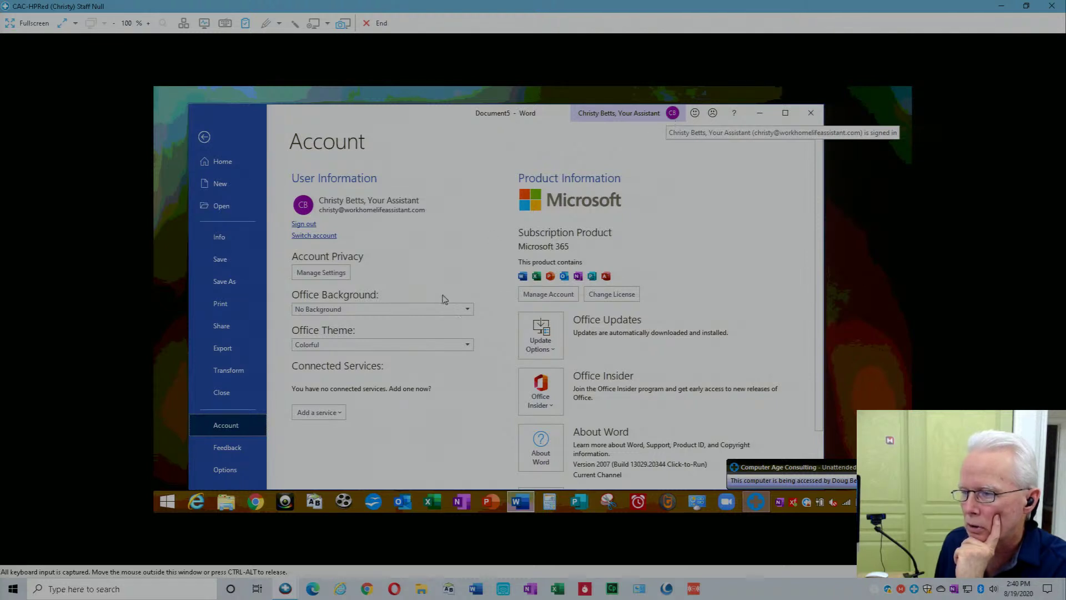
scroll(480, 361, "down", 1)
scroll(481, 361, "down", 1)
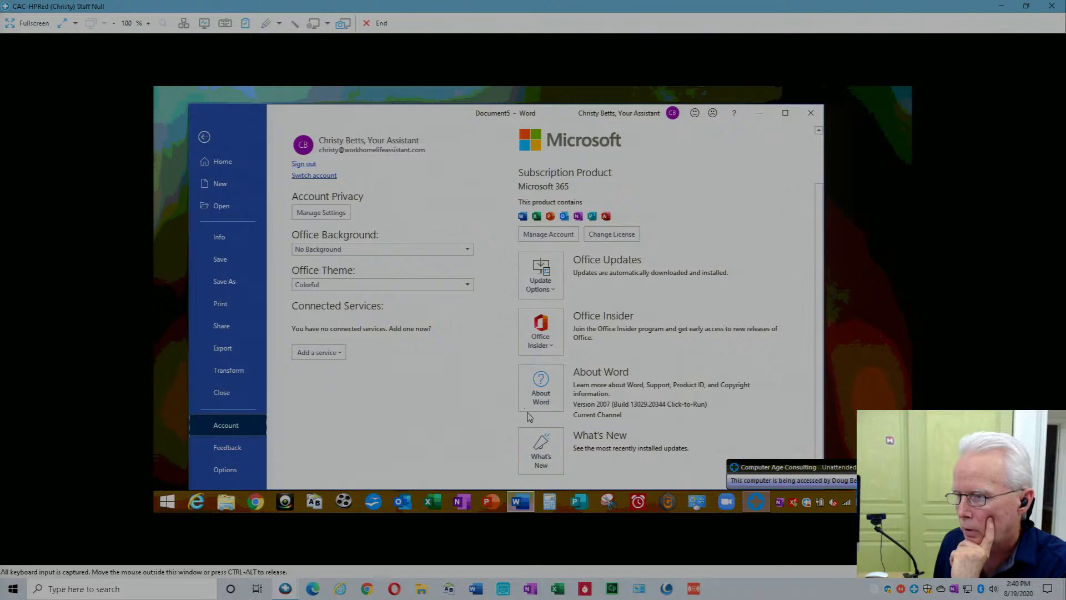
left_click(556, 236)
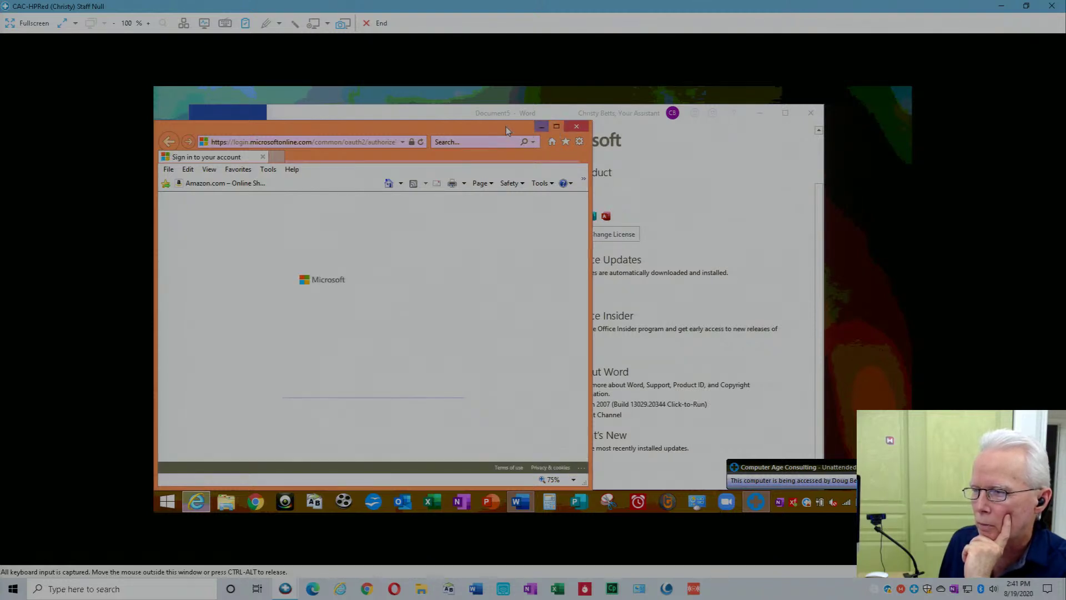
Submit the work e-mail address on the sign-in page, then close Internet Explorer after the no-account error.
left_click_drag(506, 126, 523, 116)
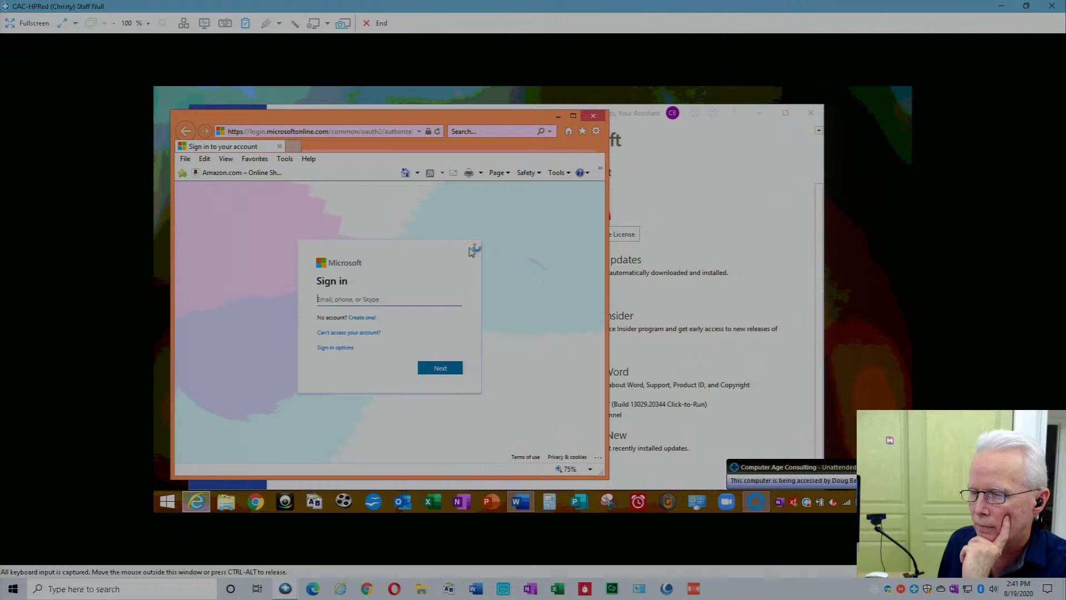
left_click_drag(470, 123, 574, 175)
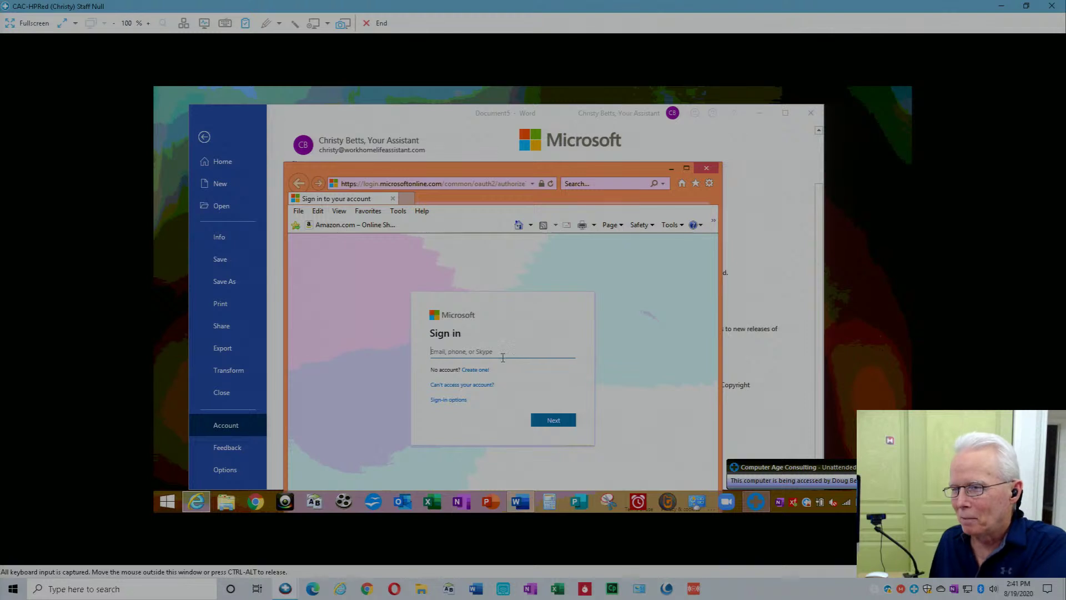
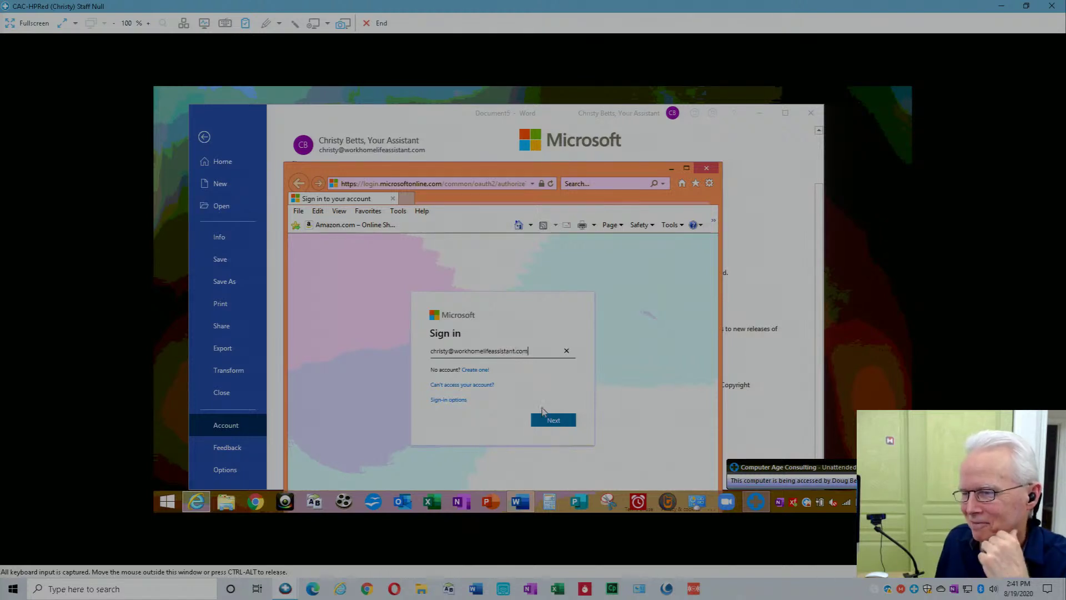
left_click(553, 426)
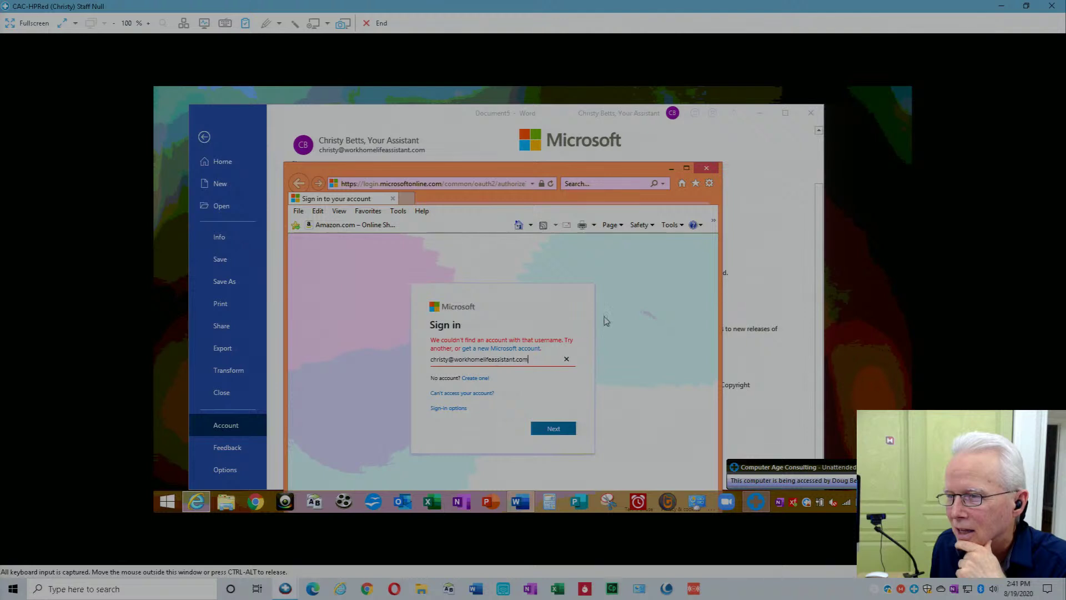
left_click(705, 170)
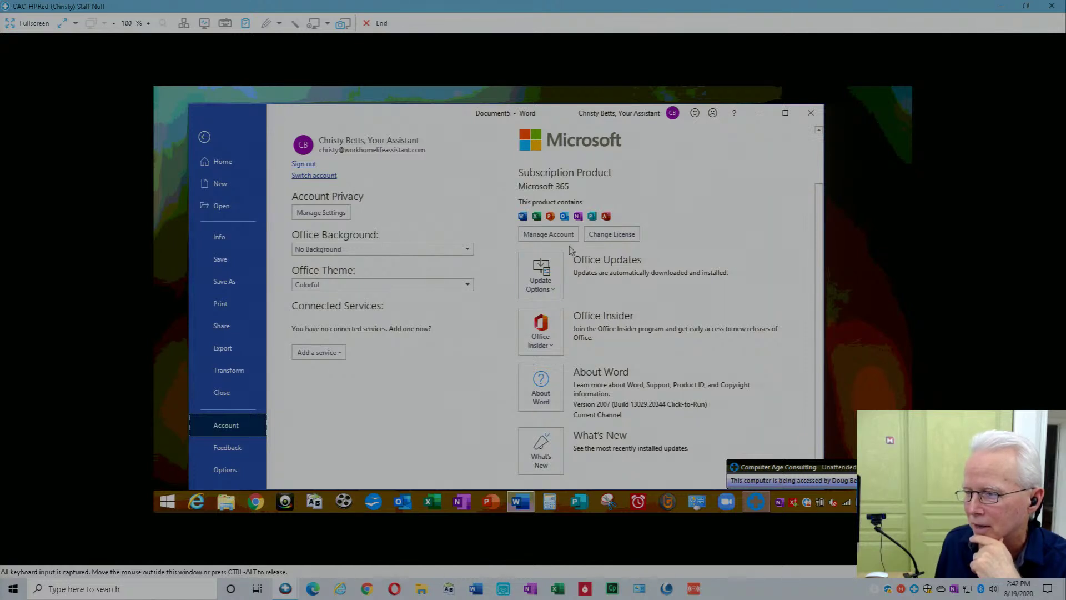
Run Change License with the listed account and keep Microsoft 365 selected for this device.
left_click(604, 236)
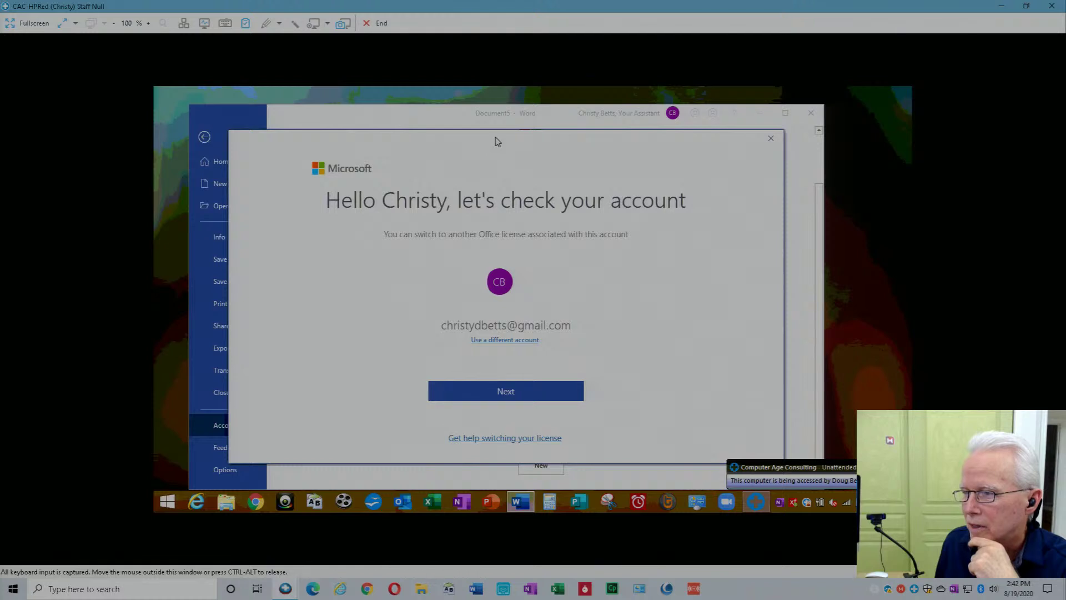
mouse_move(497, 160)
left_mouse_down()
mouse_move(509, 405)
mouse_move(502, 169)
left_mouse_up()
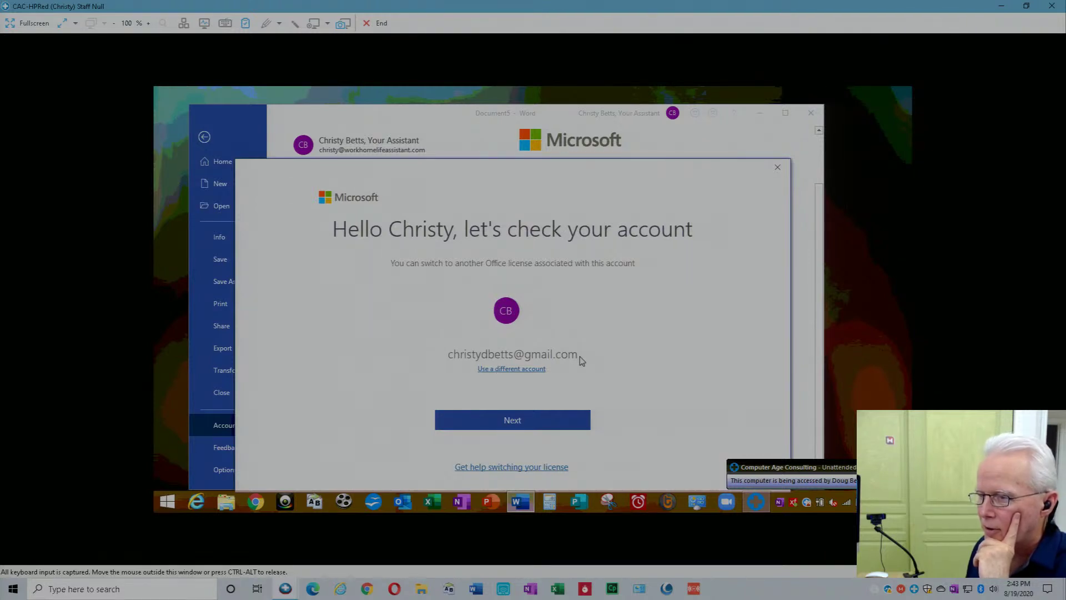
left_click(513, 420)
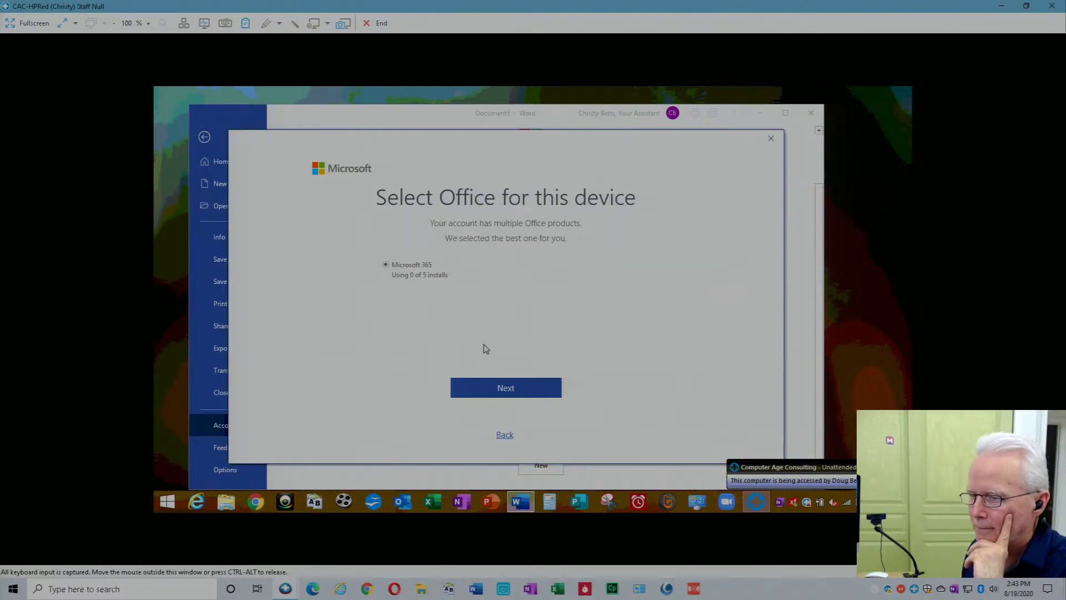
left_click(506, 388)
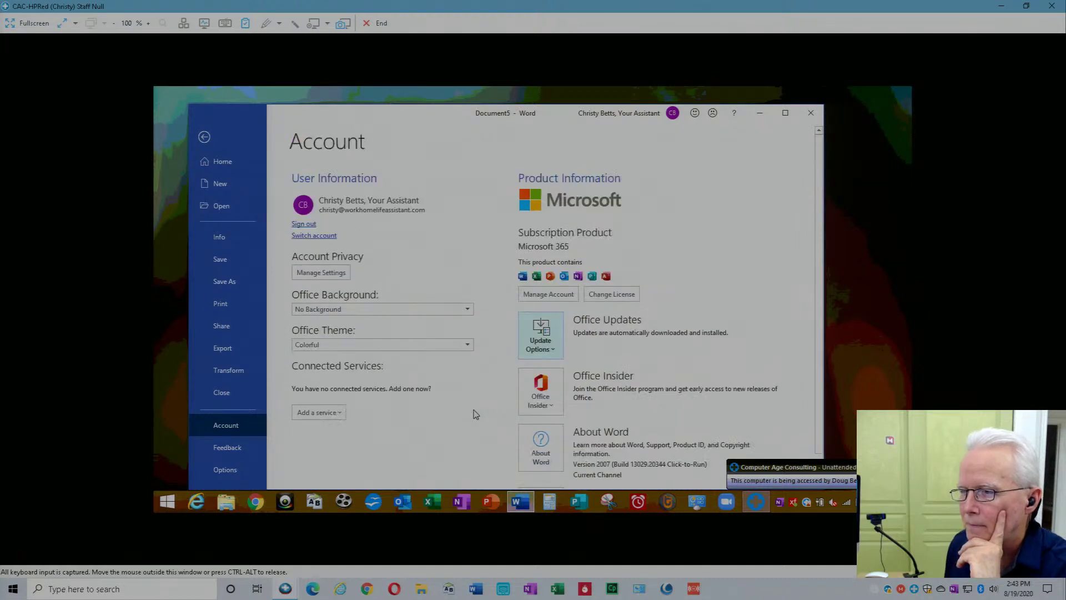
left_click_drag(443, 113, 445, 99)
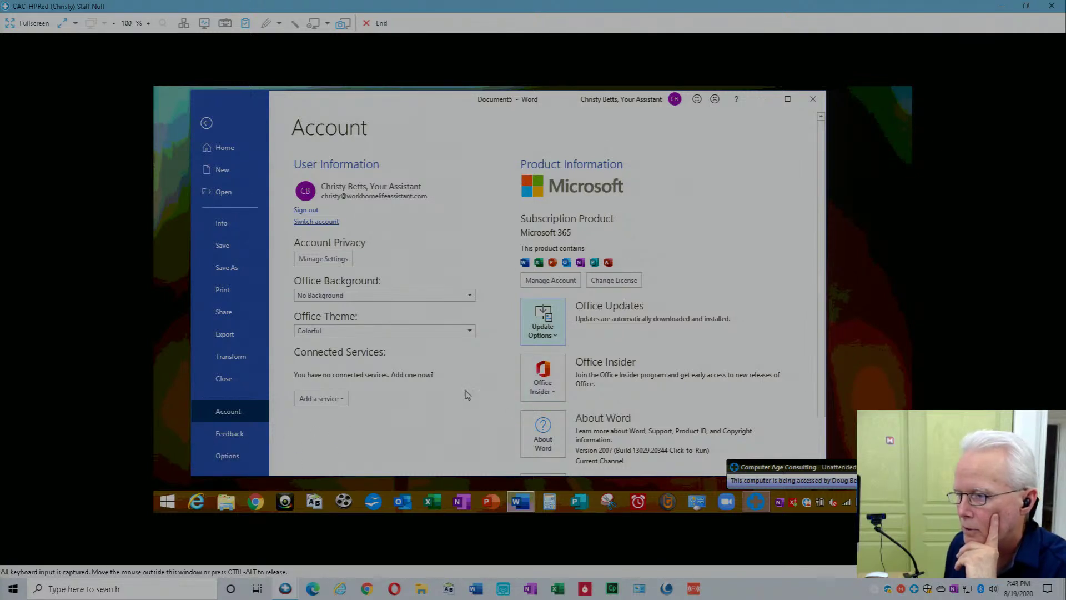
left_click(555, 339)
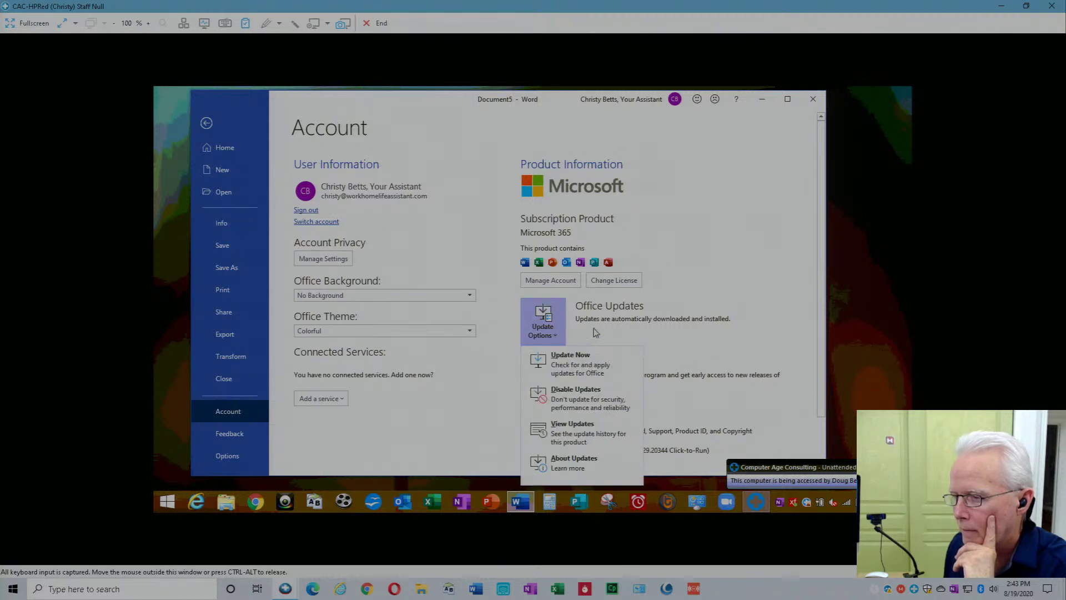
left_click(734, 314)
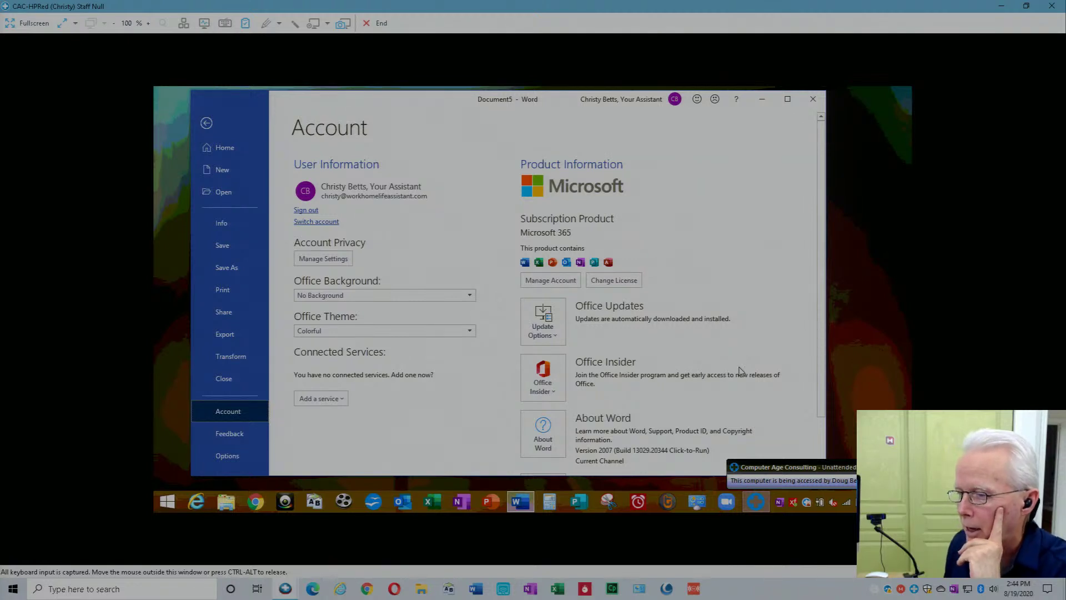
Reopen the Manage Account sign-in and submit the personal Gmail address.
left_click(569, 281)
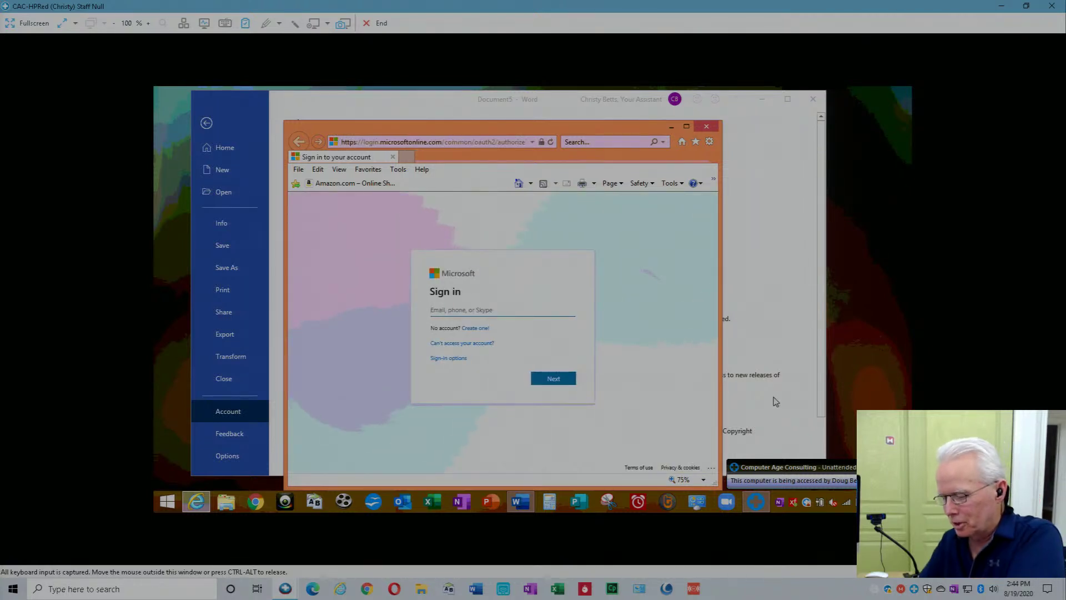
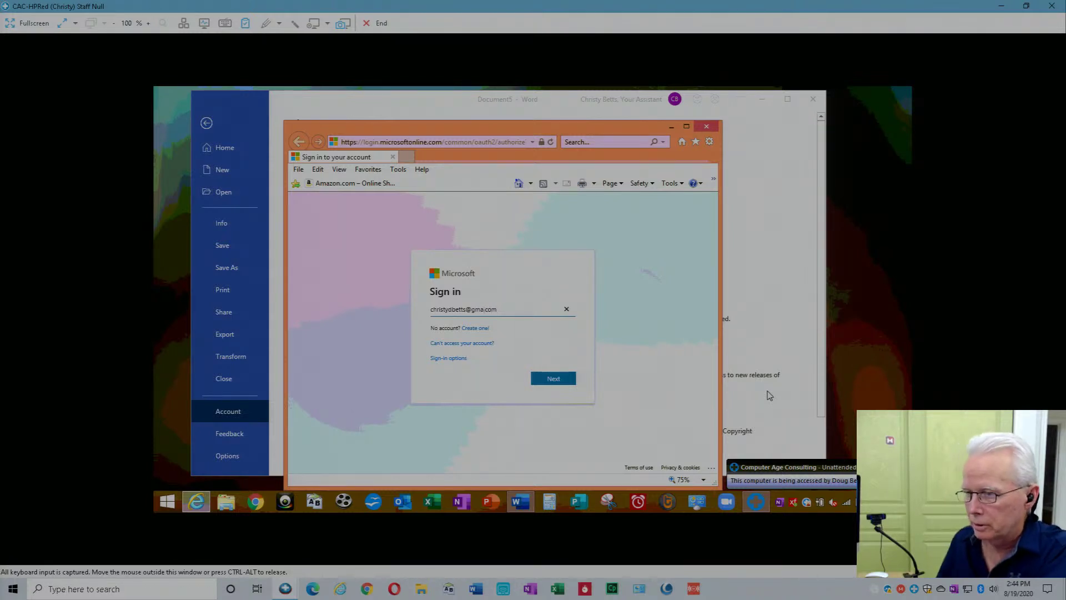
left_click(553, 381)
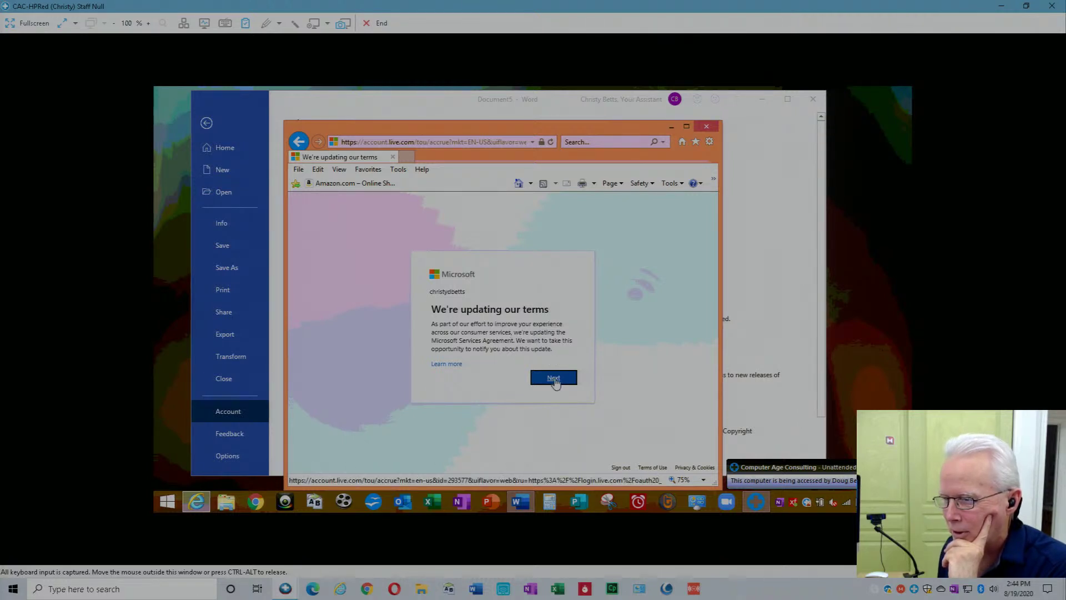
Continue past the terms notice and resubmit the personal Gmail address. Close Internet Explorer once it is rejected as not work or school.
left_click(555, 379)
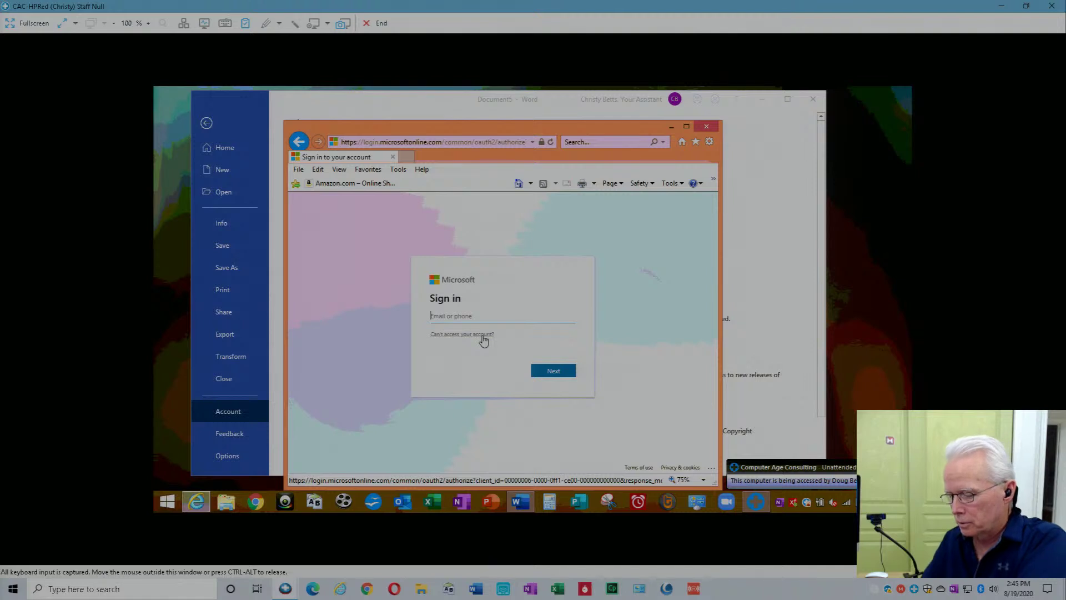
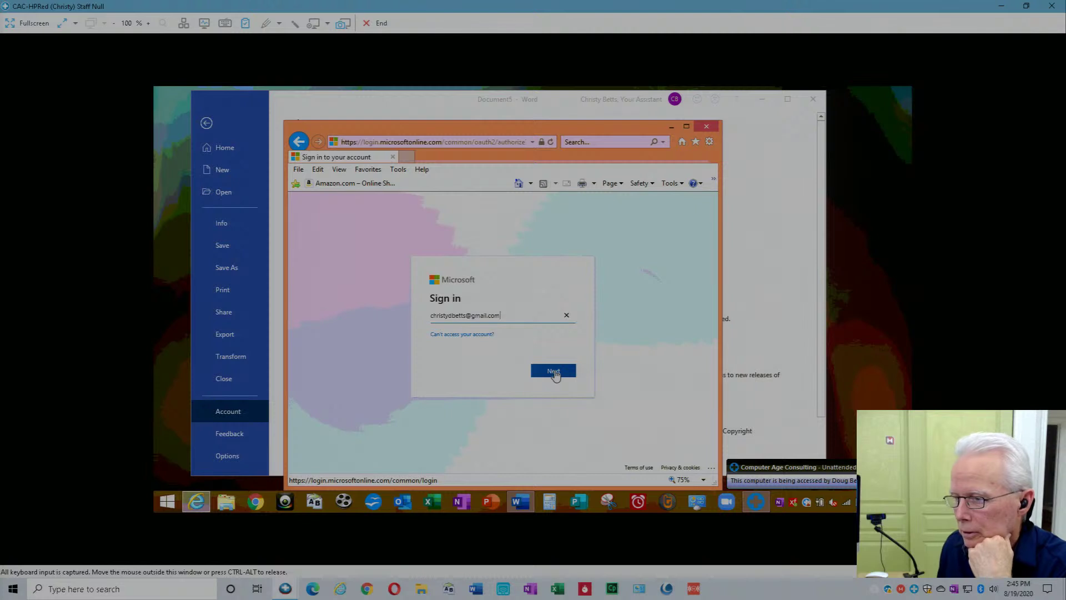
left_click(554, 372)
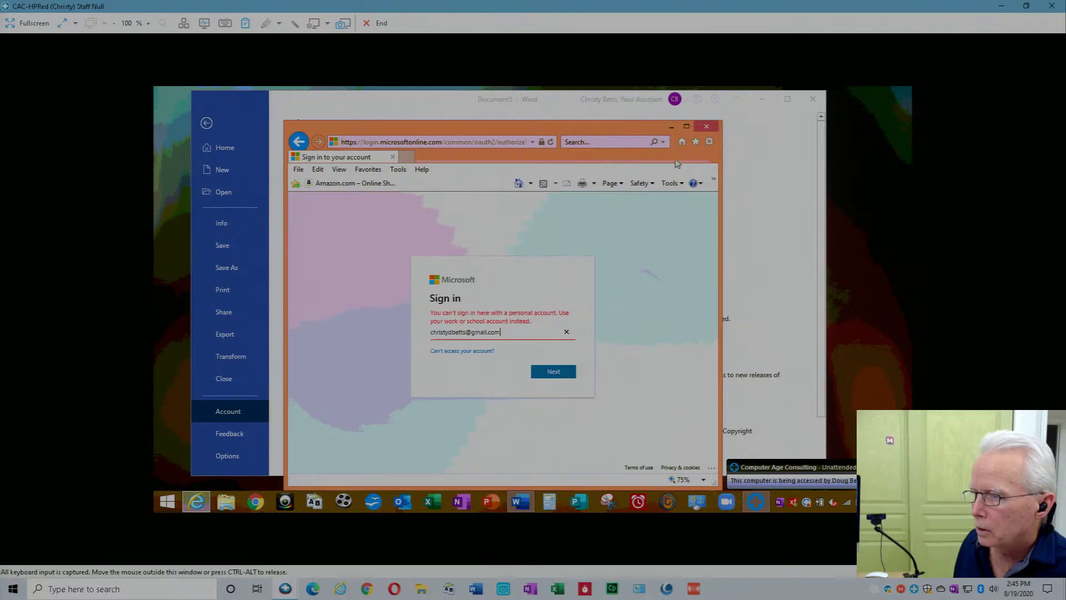
left_click(706, 128)
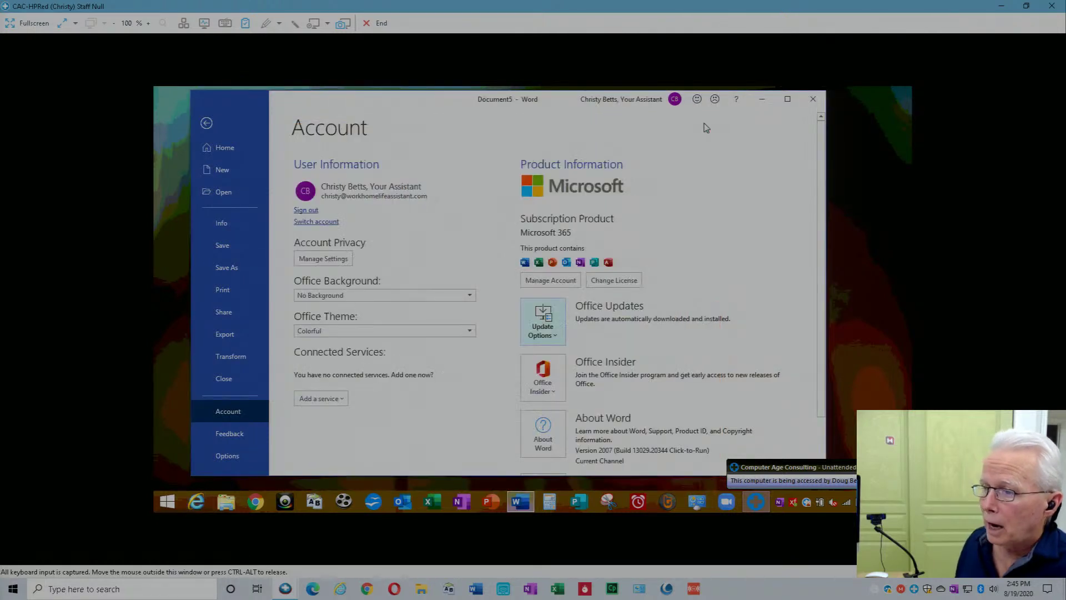
Close Word and return to the remote desktop via the Start screen's Desktop tile.
left_click(813, 100)
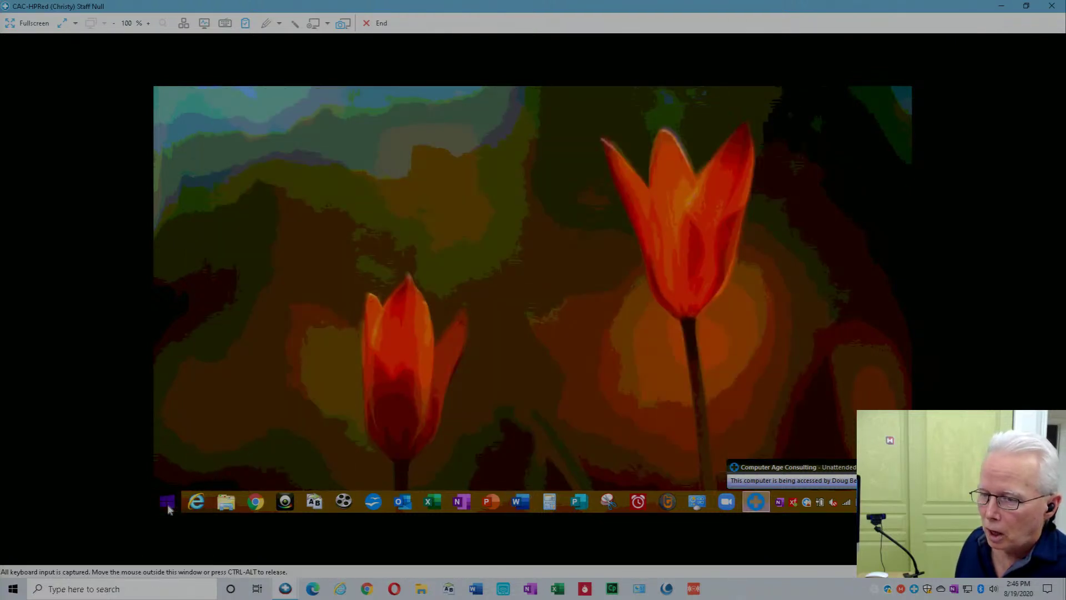
left_click(167, 503)
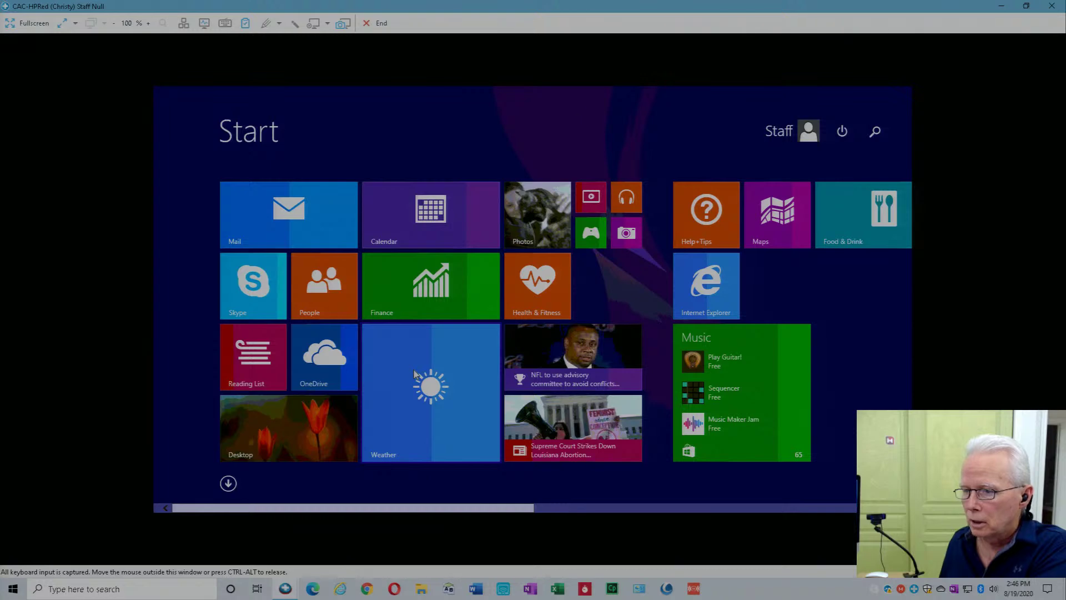
left_click(315, 436)
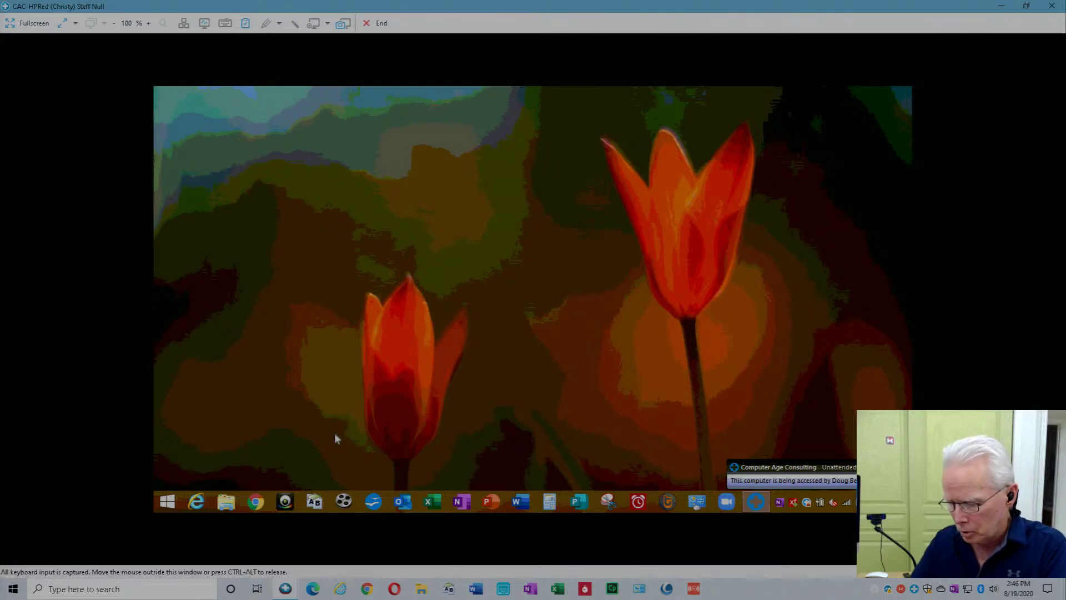
Run appwiz.cpl to open Programs and Features, then scroll down to Microsoft 365 - en-us.
key("super+r")
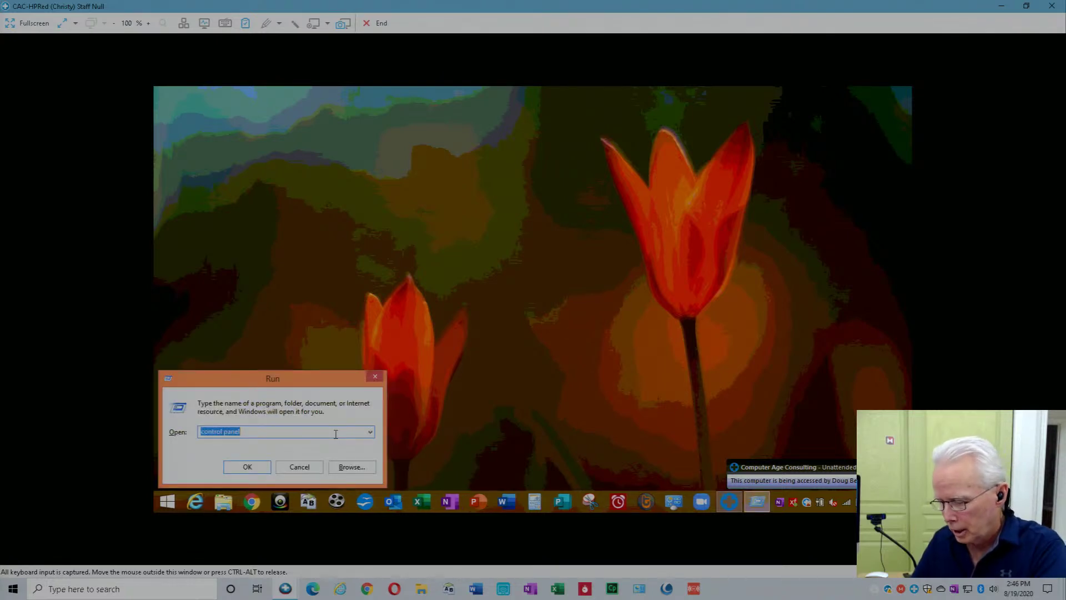
type("appwiz.cpl")
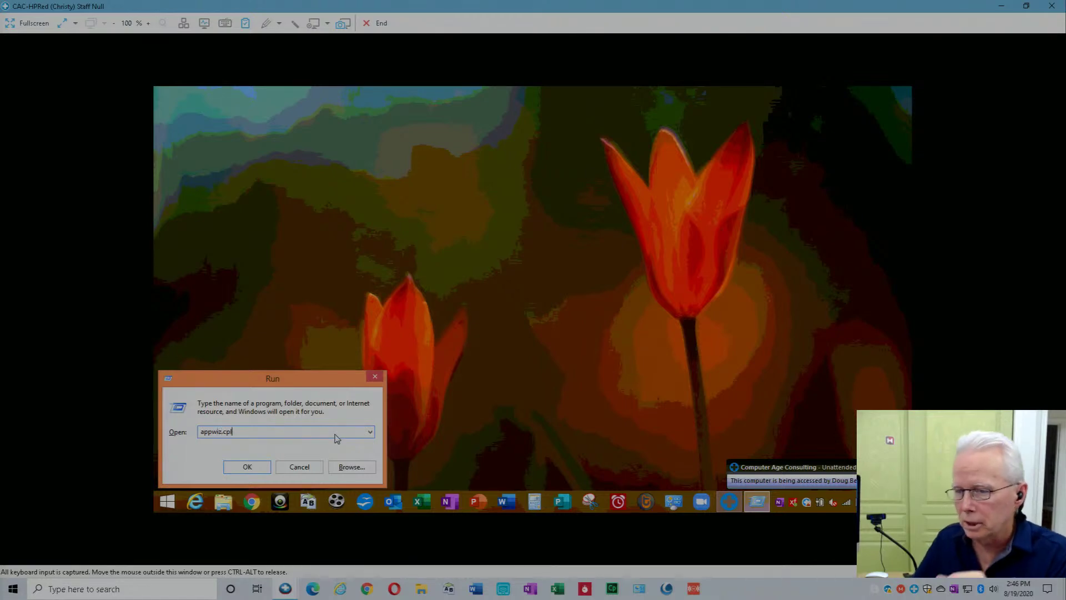
key("Return")
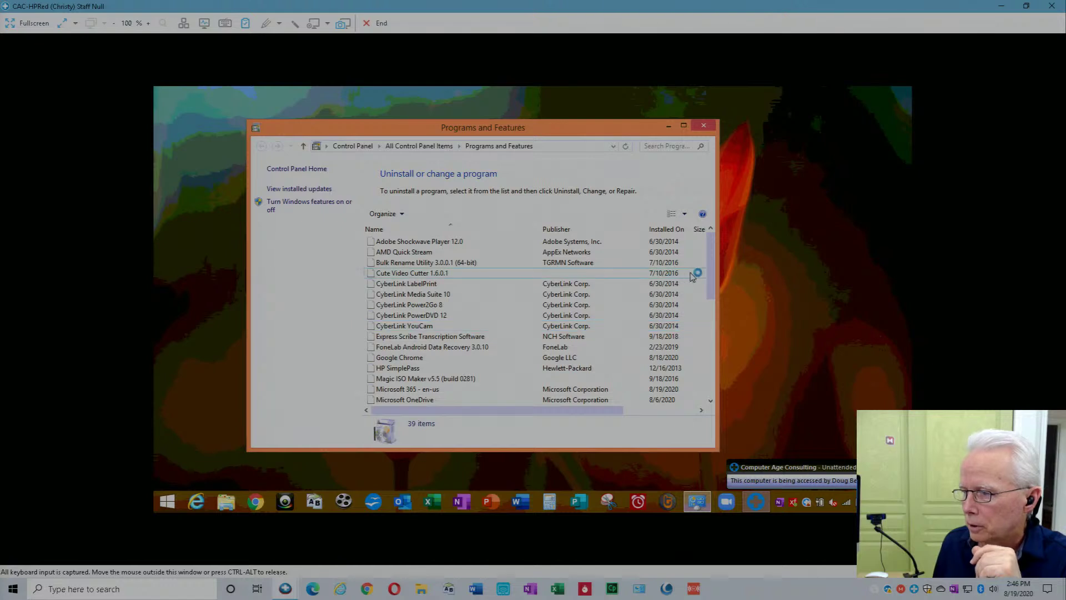
left_click_drag(710, 274, 710, 279)
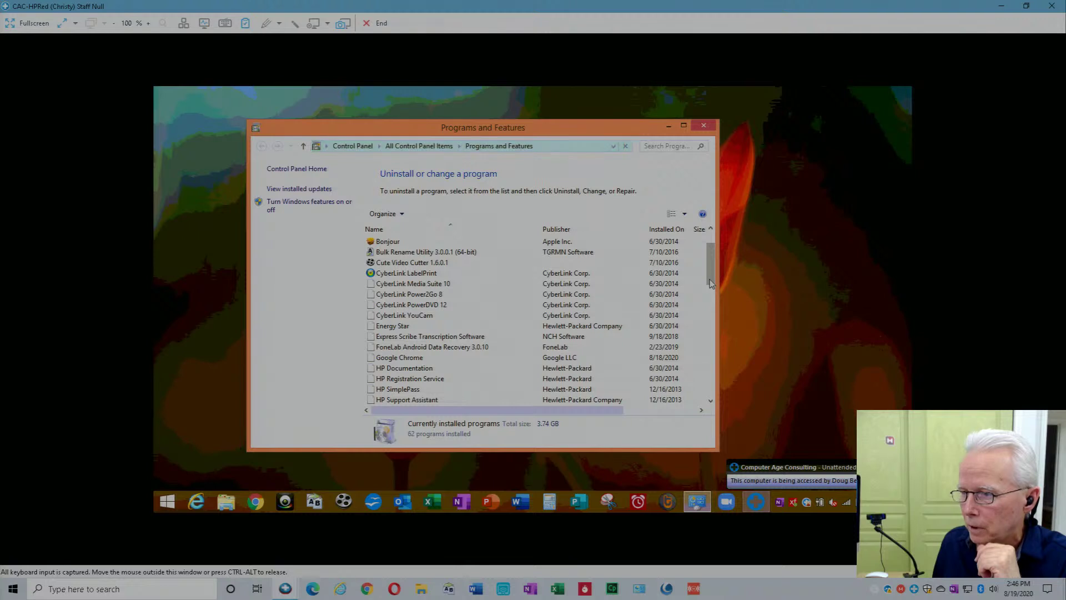
left_click_drag(711, 283, 722, 353)
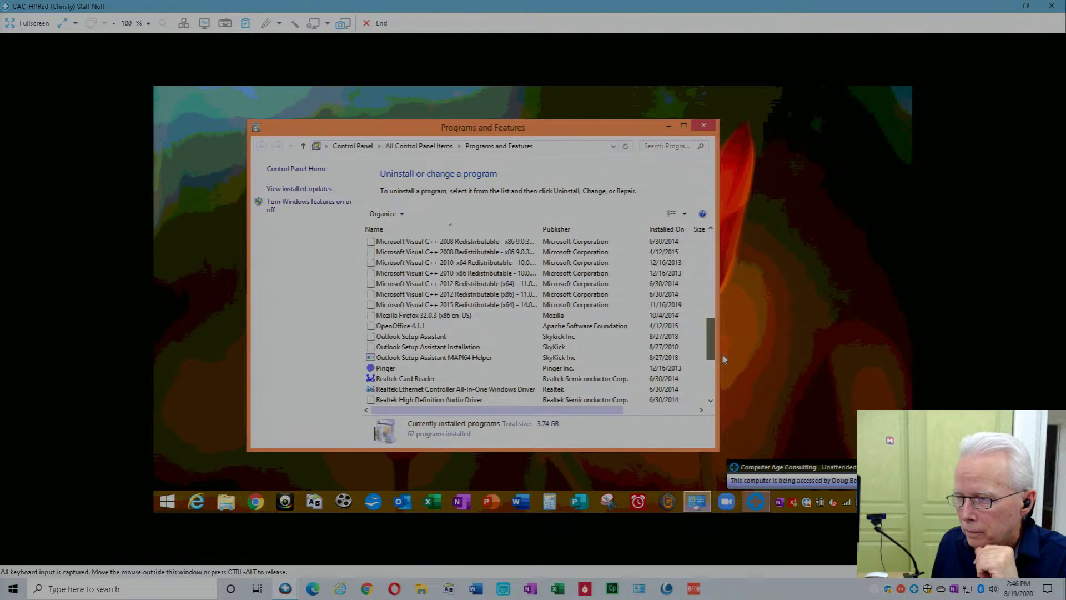
left_click_drag(721, 353, 725, 324)
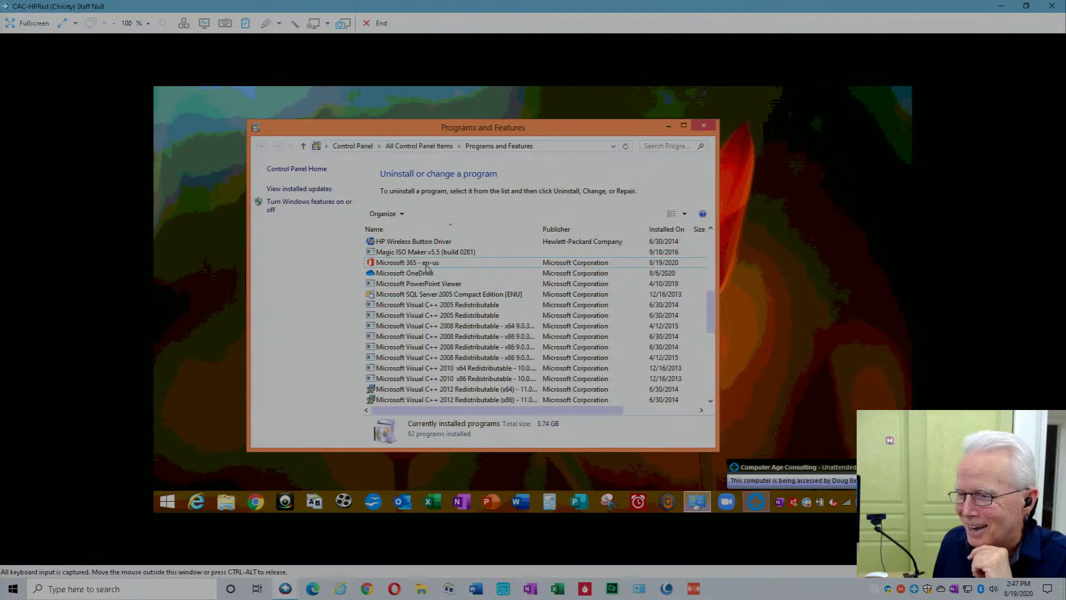
Uninstall Microsoft 365 - en-us, confirming in the Ready to uninstall dialog.
left_click(427, 266)
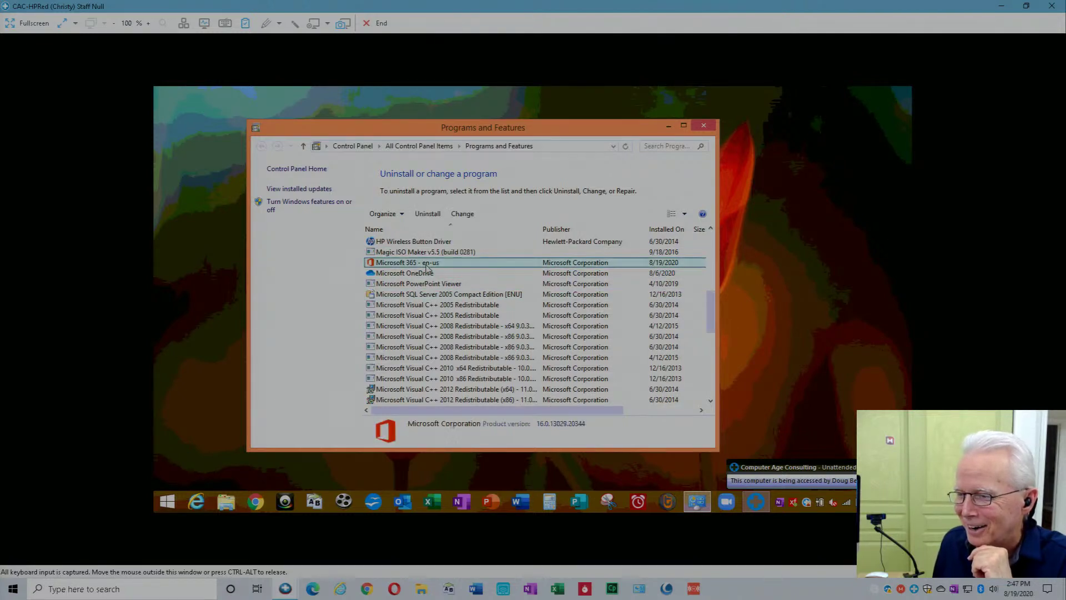
left_click(434, 221)
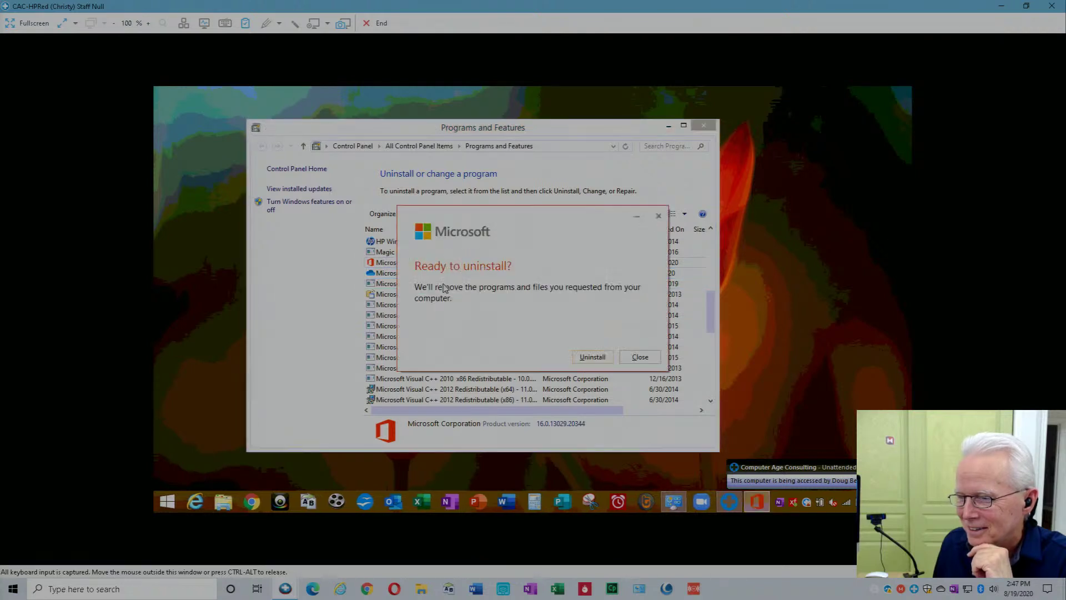
left_click(590, 356)
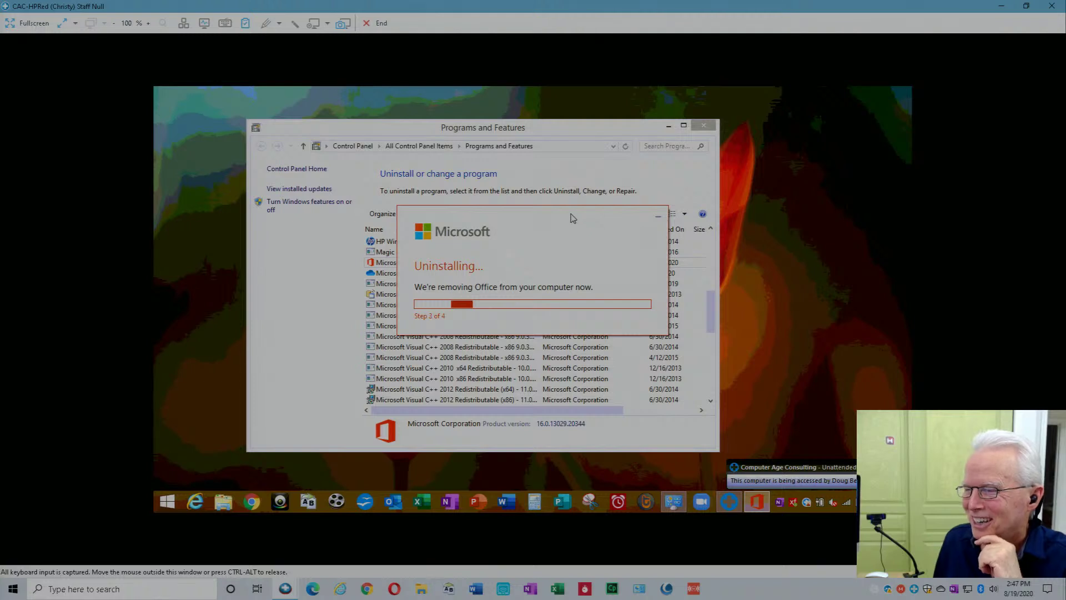
Move the uninstall progress window aside and wait for 'Done uninstalling!'.
left_click_drag(572, 217, 736, 156)
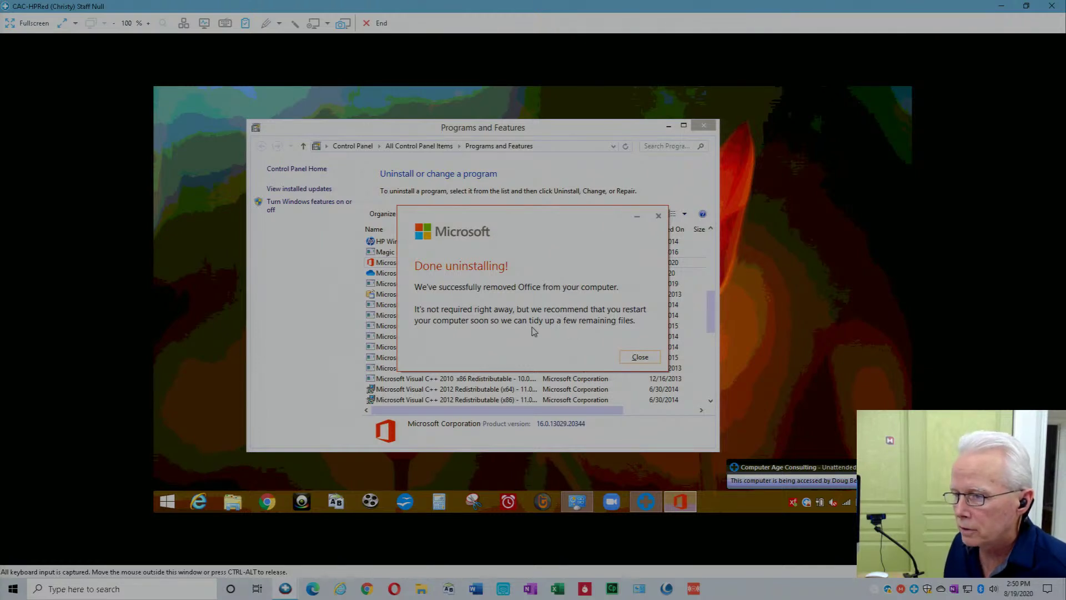
Close the finished Office uninstaller, then uninstall Microsoft OneDrive, approving the User Account Control prompt.
left_click(641, 358)
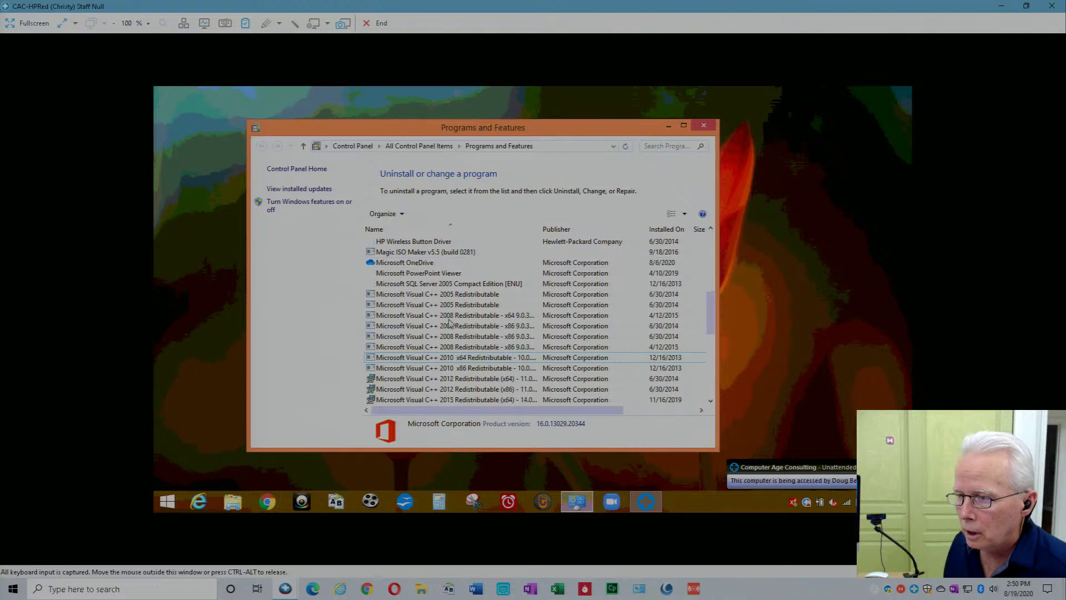
left_click(424, 264)
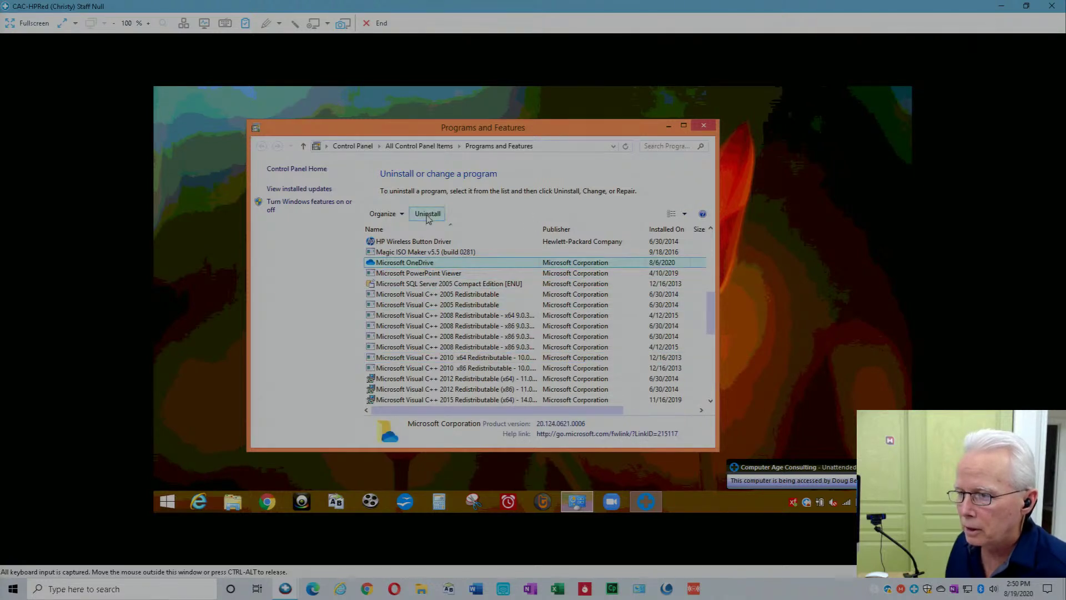
left_click(427, 215)
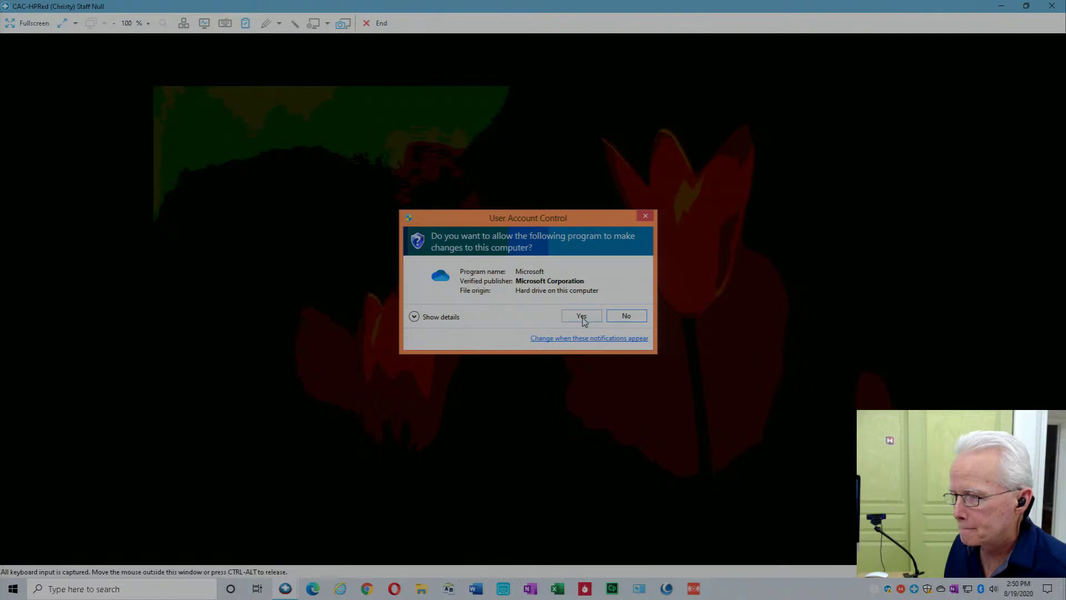
left_click(581, 316)
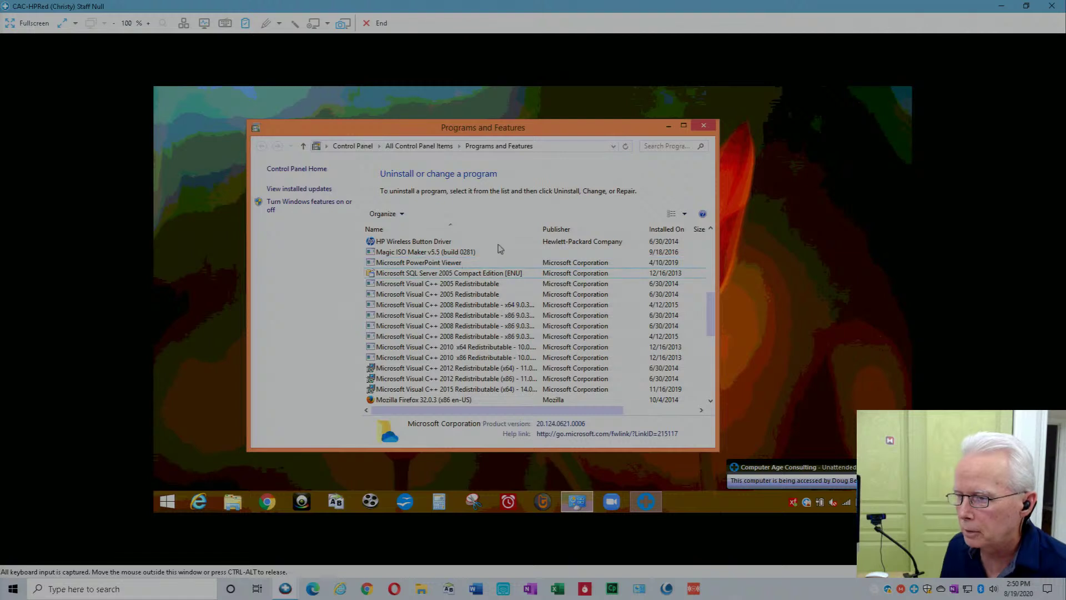
Minimize Programs and Features, go to the Start screen, and reveal the charms bar.
left_click(670, 129)
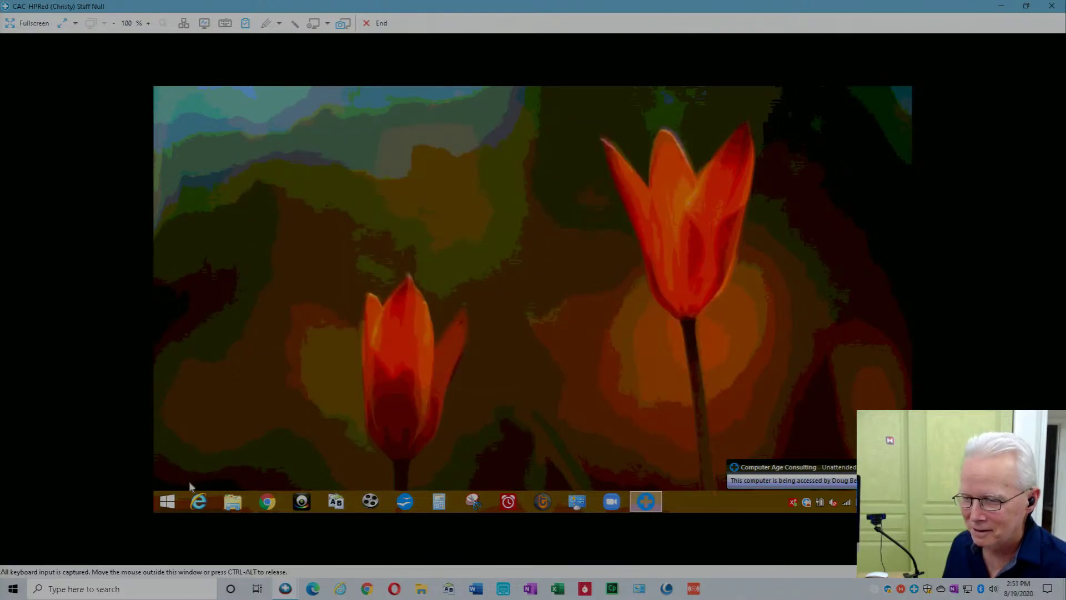
left_click(169, 502)
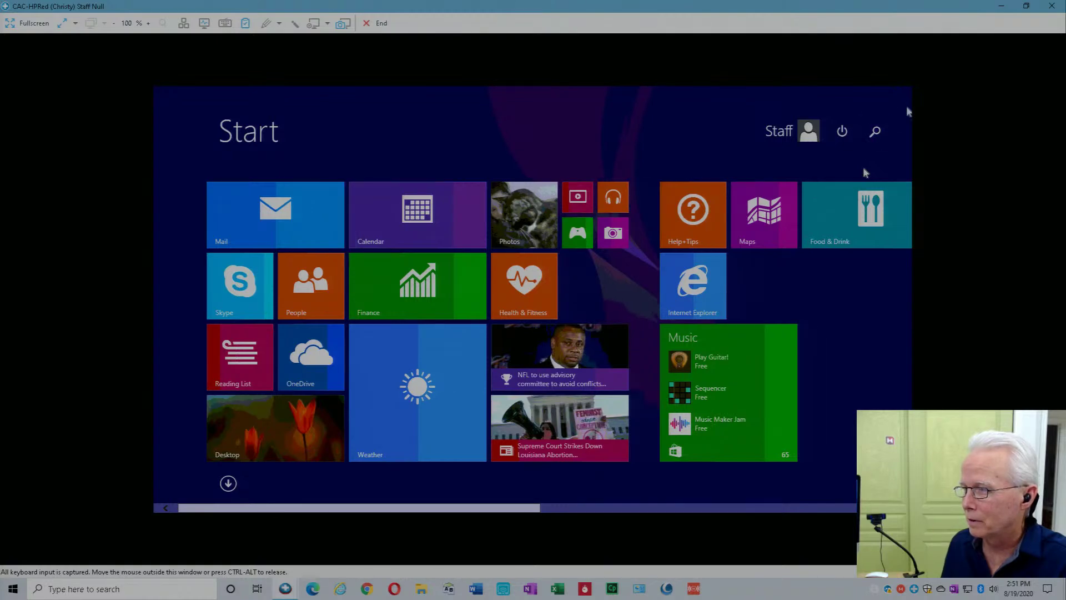
mouse_move(908, 112)
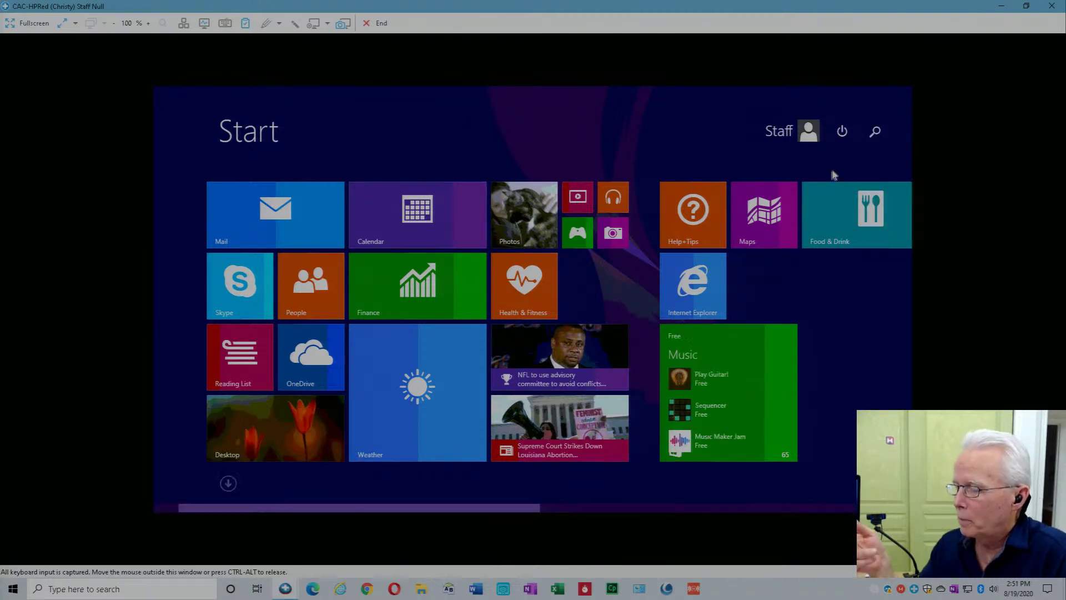
scroll(893, 229, "down", 1)
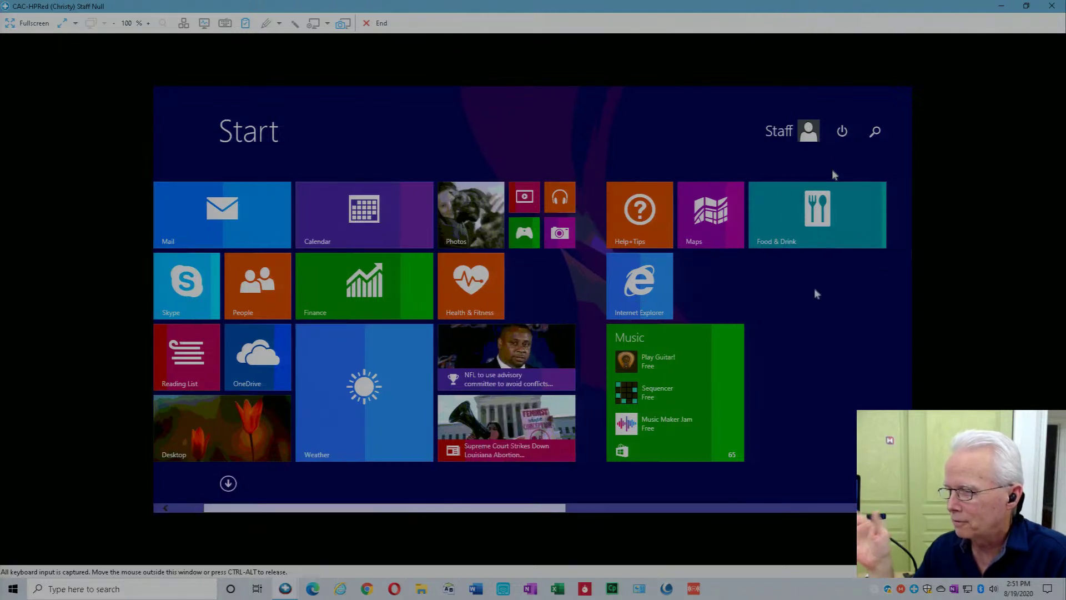
scroll(816, 290, "down", 1)
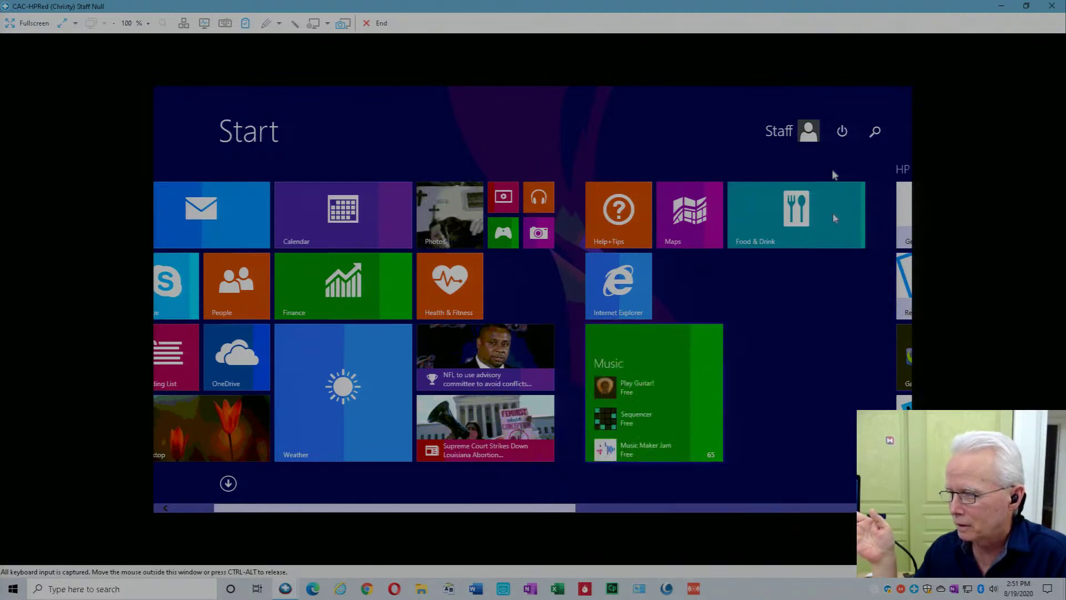
left_click_drag(566, 507, 882, 508)
mouse_move(909, 302)
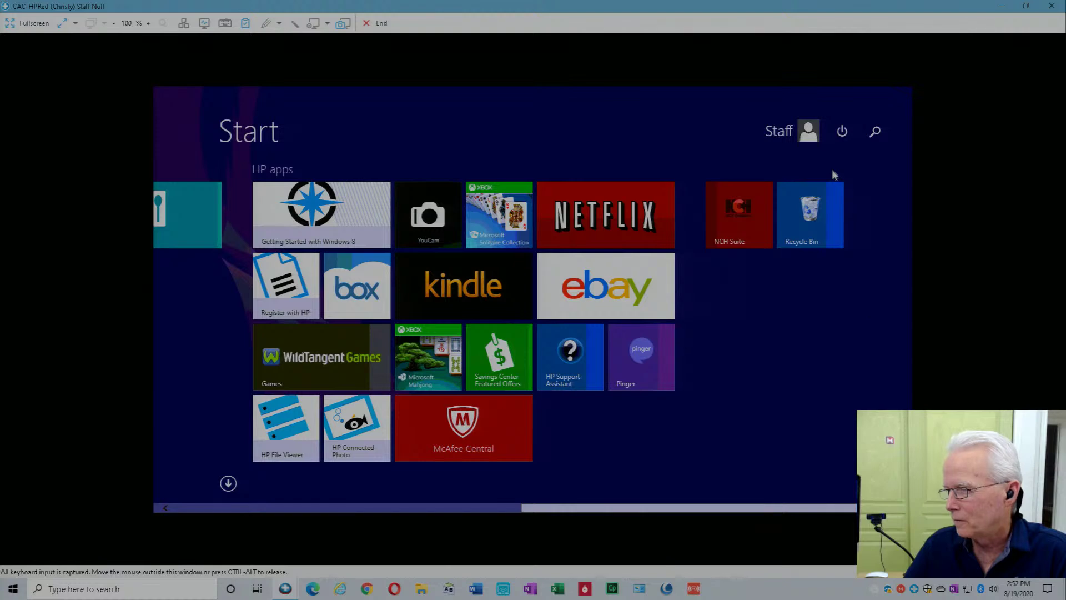
mouse_move(903, 96)
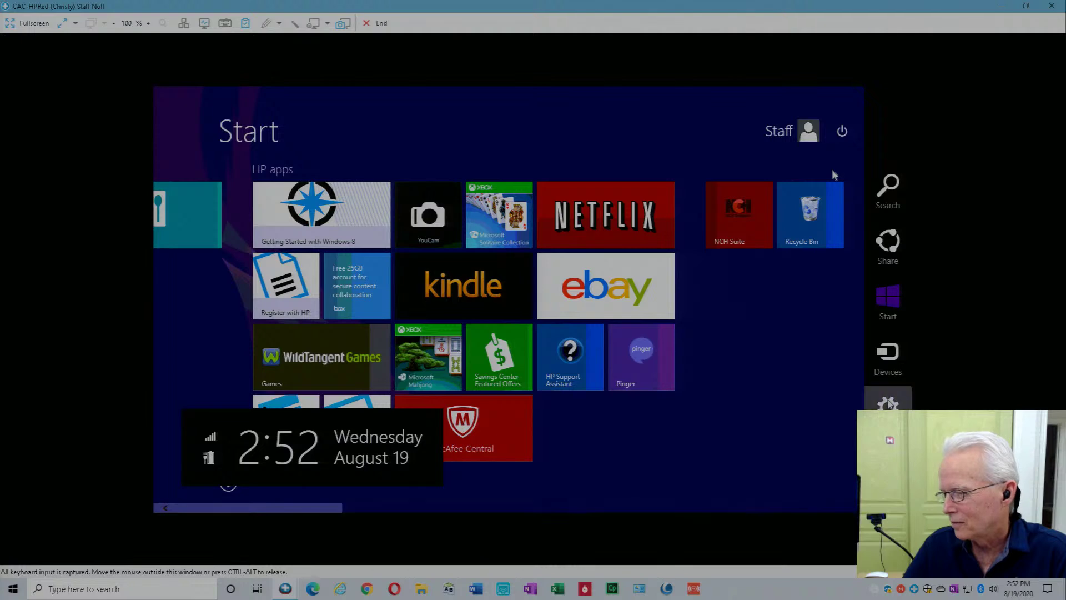
Choose Settings, then Power > Restart to reboot the remote PC.
left_click(888, 403)
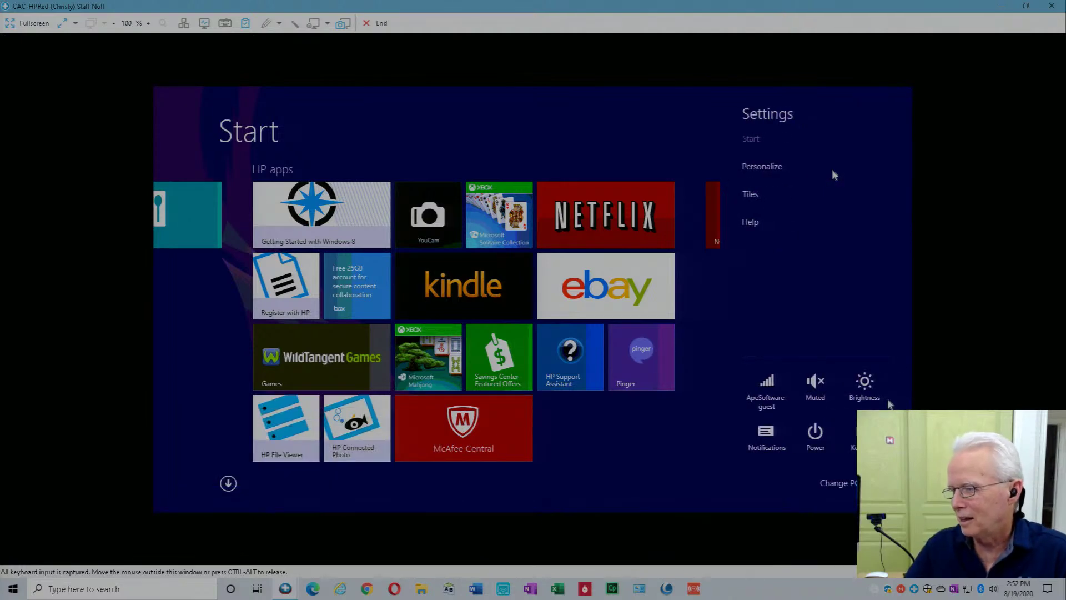
left_click(822, 443)
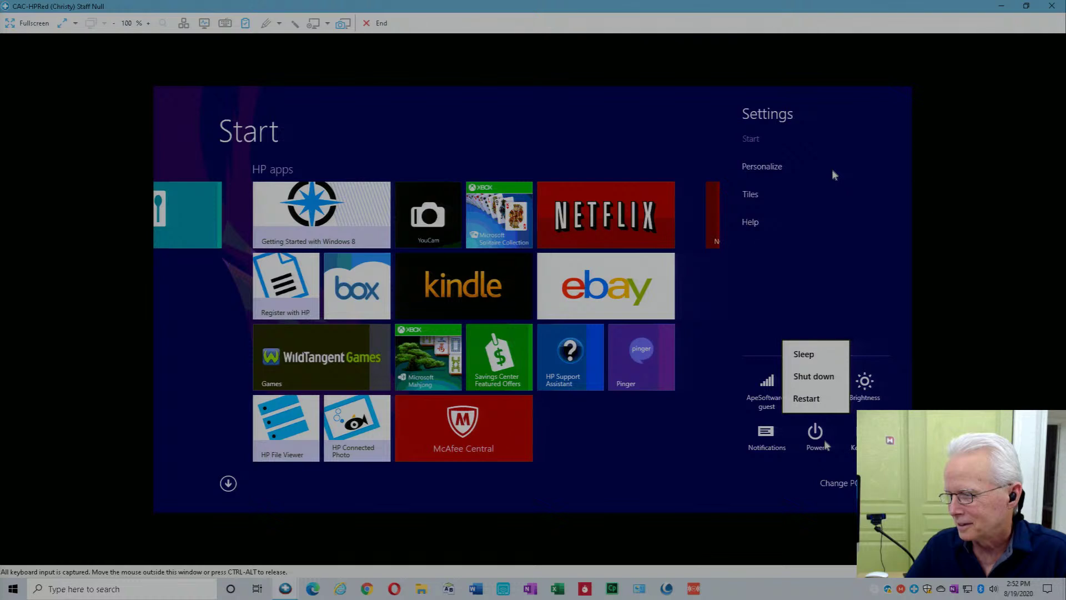
left_click(816, 400)
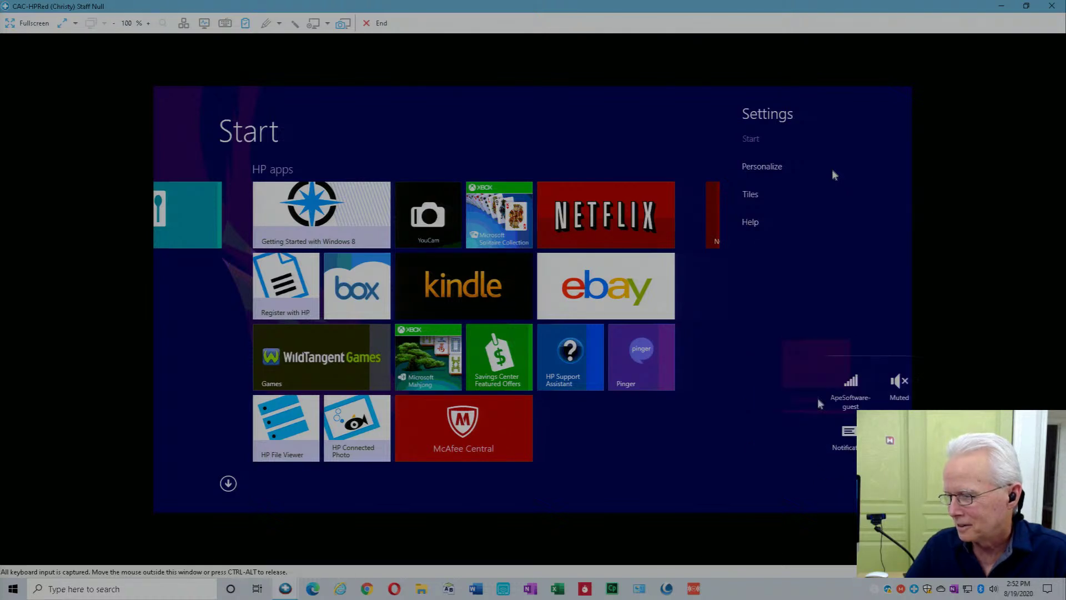
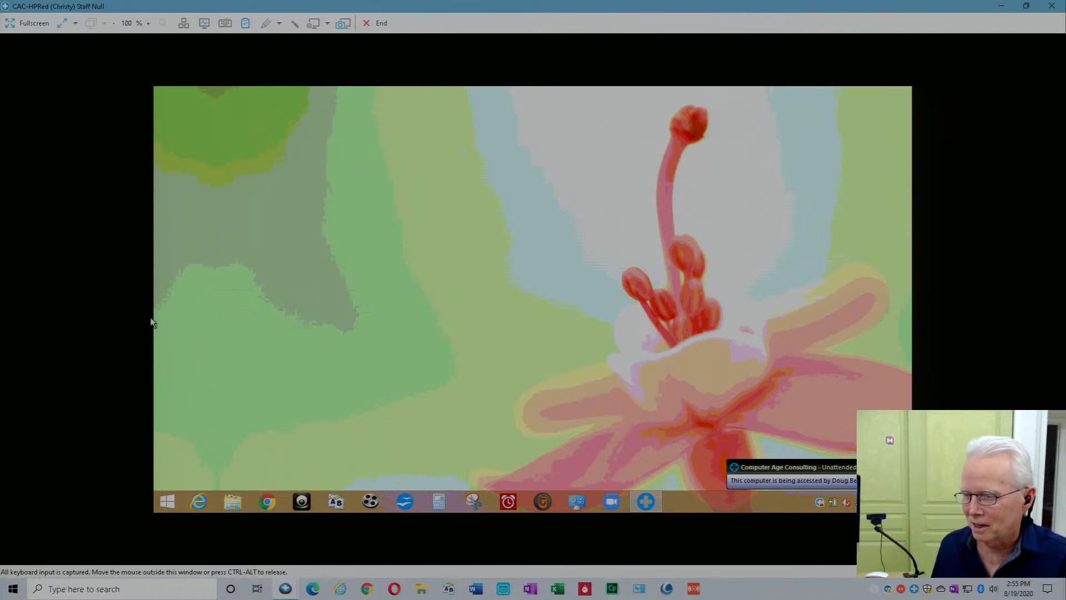
Launch Chrome on the remote PC and cancel the XFINITY WiFi sign-in prompt.
left_click(268, 503)
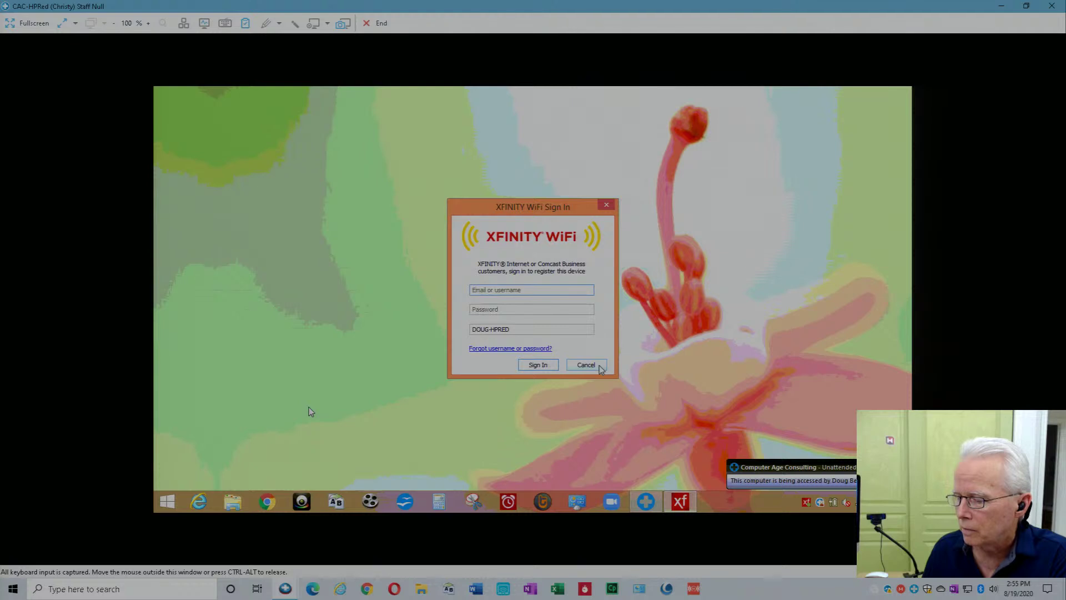
left_click(586, 365)
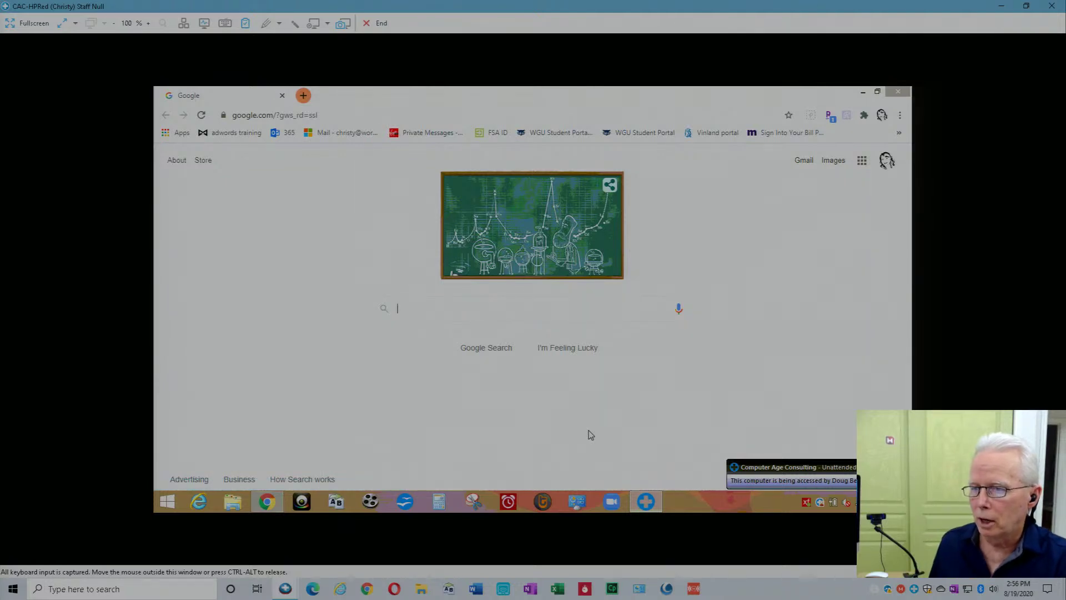
Replace the current web address with office.com to load the Office 365 home page.
left_click(348, 115)
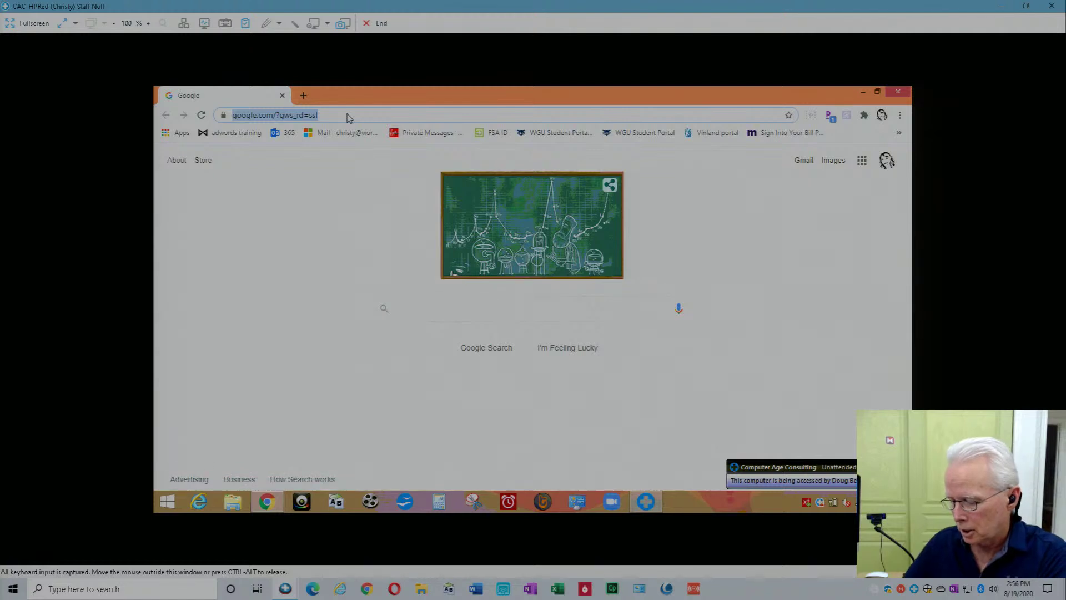
type("office.com")
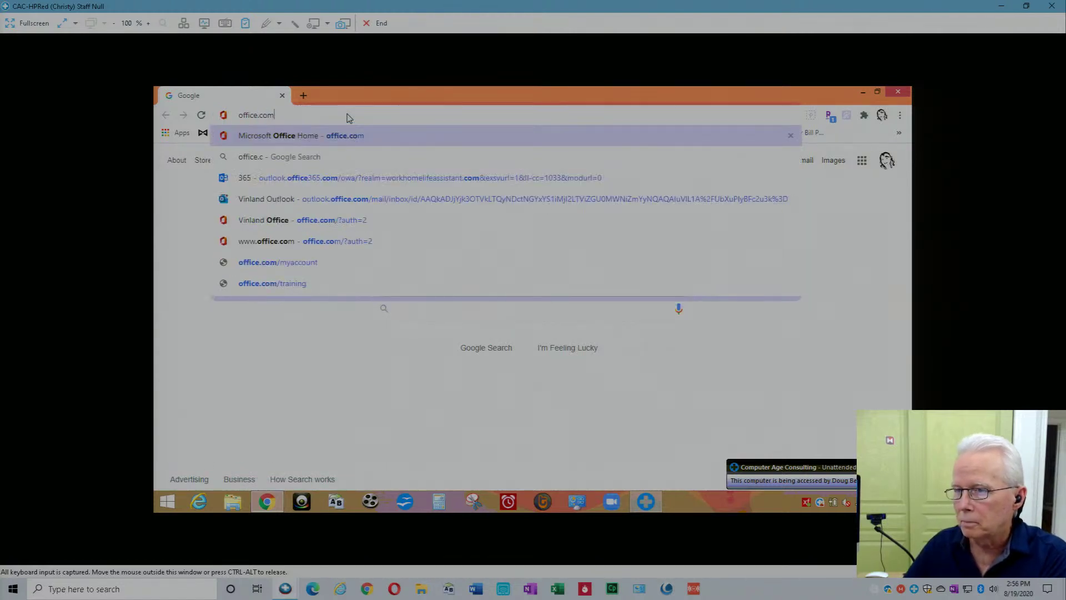
key("Return")
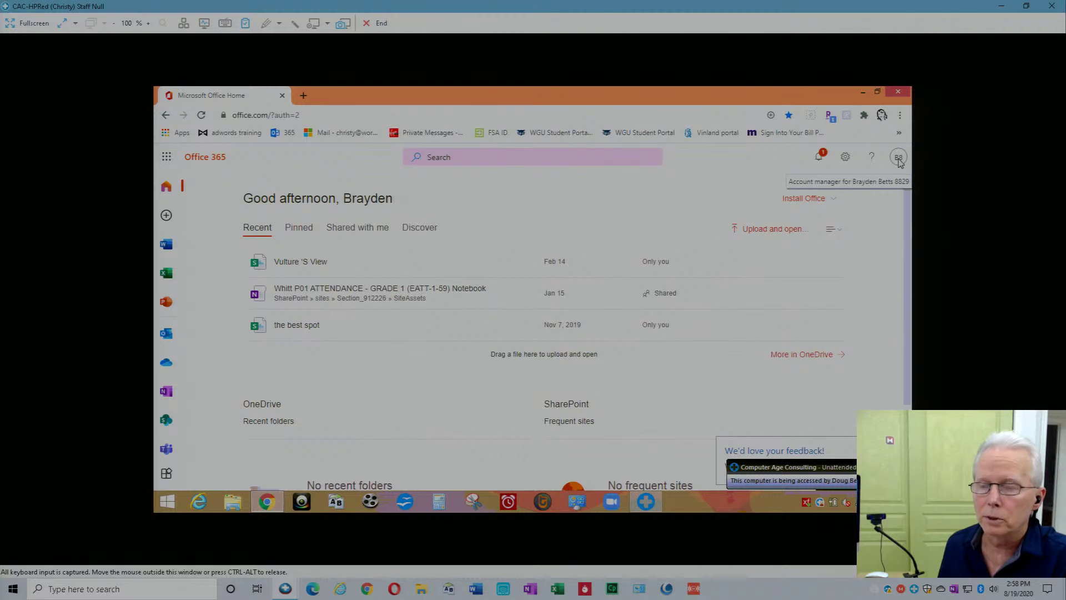
Sign the school account out using the account avatar menu.
left_click(899, 159)
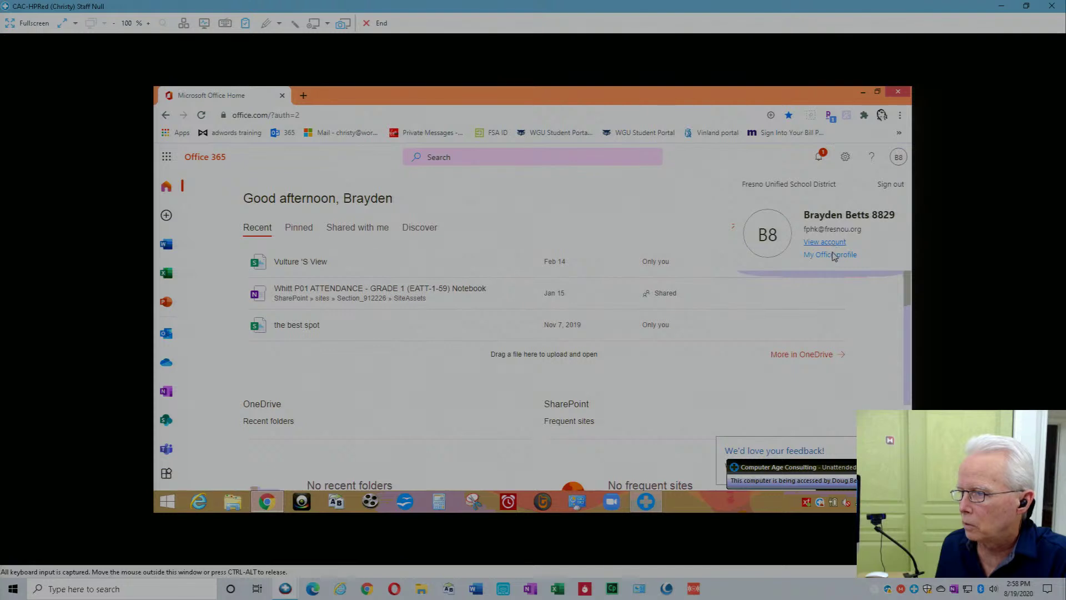
left_click(891, 185)
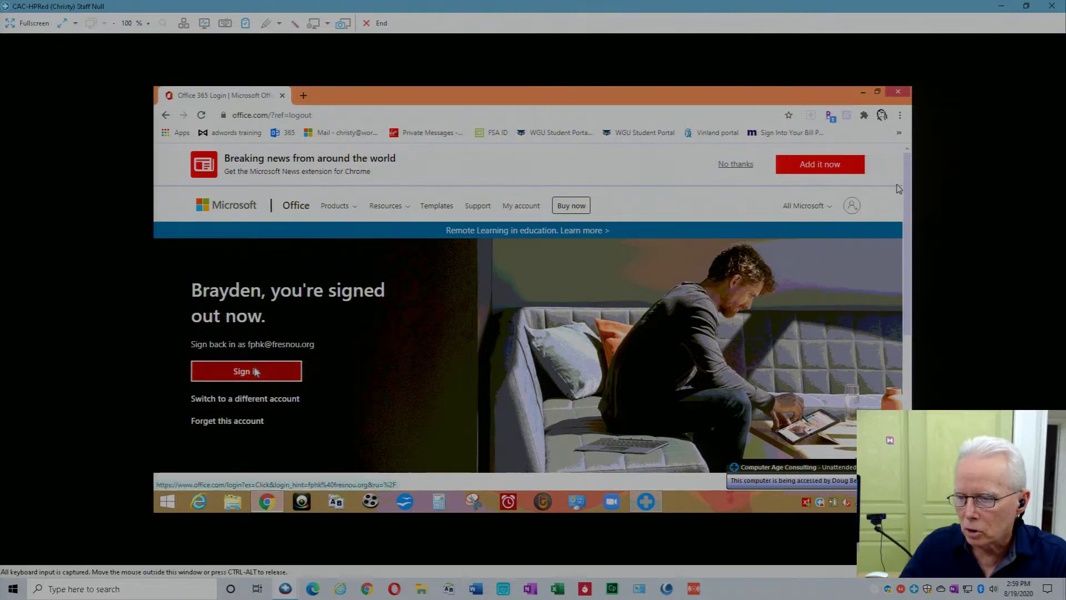
Sign in with a different personal account's e-mail and password, choosing to stay signed in.
left_click(252, 399)
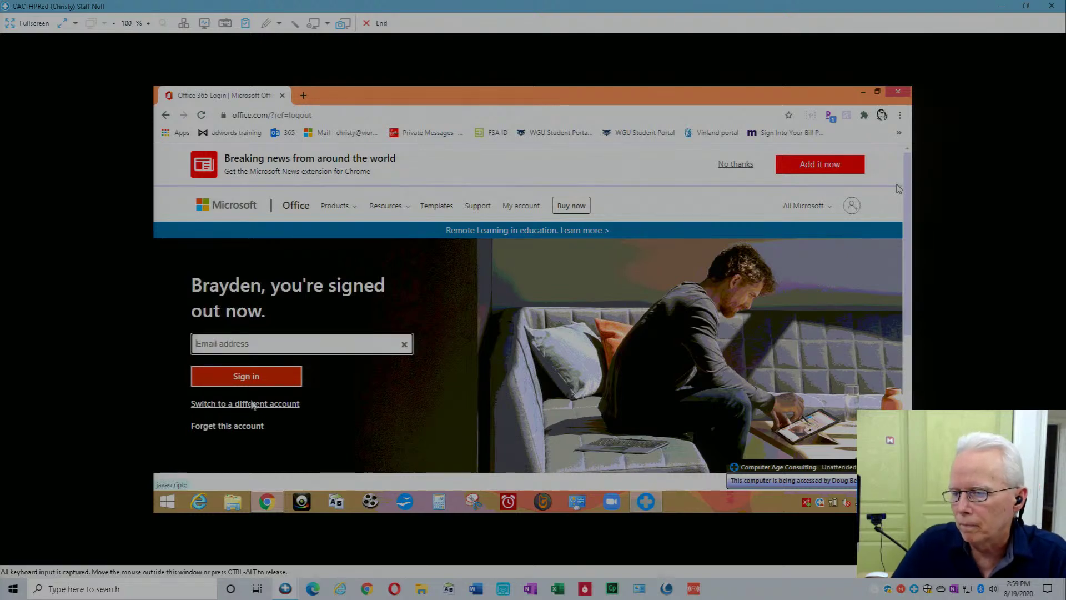
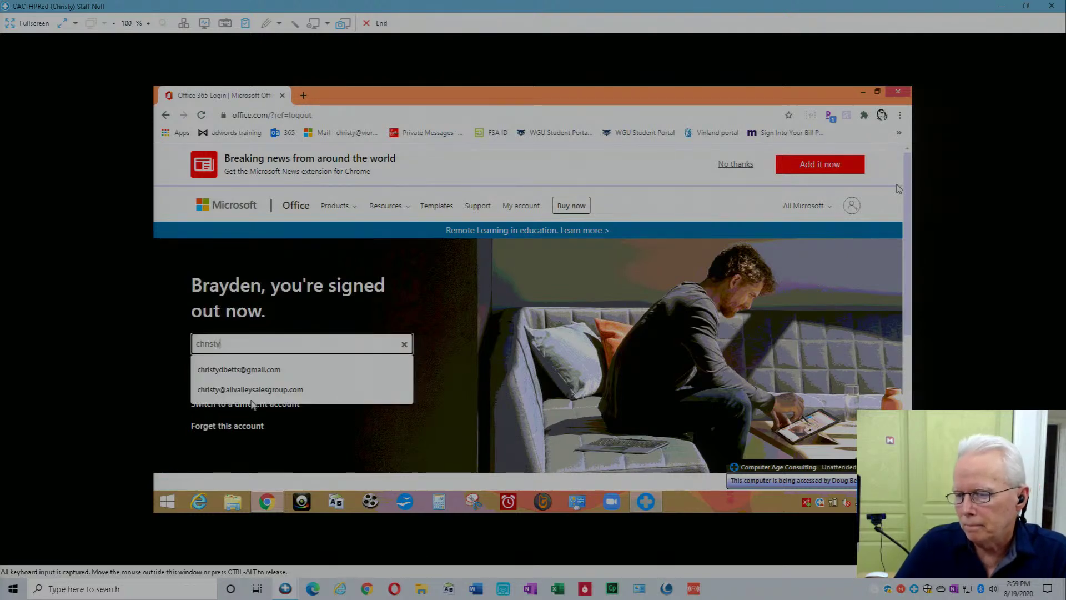
key("Down")
key("Return")
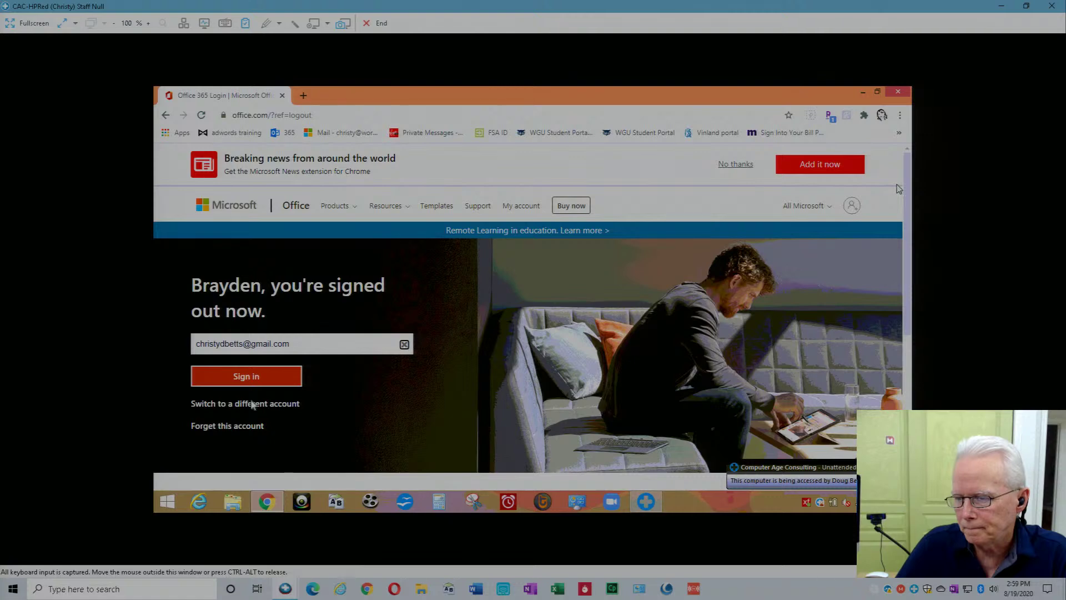
left_click(250, 378)
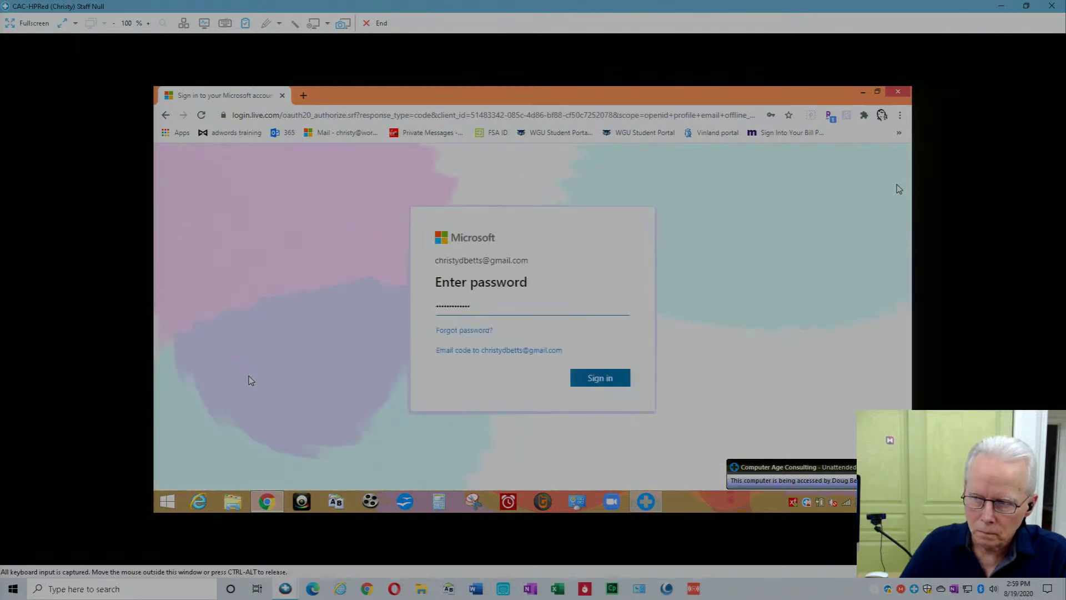
left_click(599, 378)
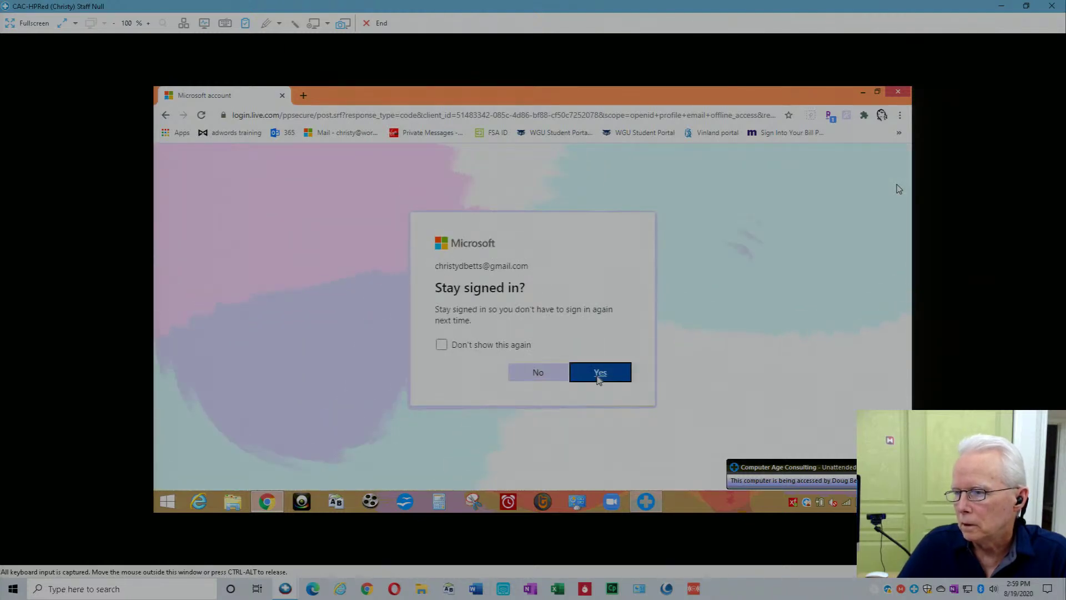
left_click(491, 344)
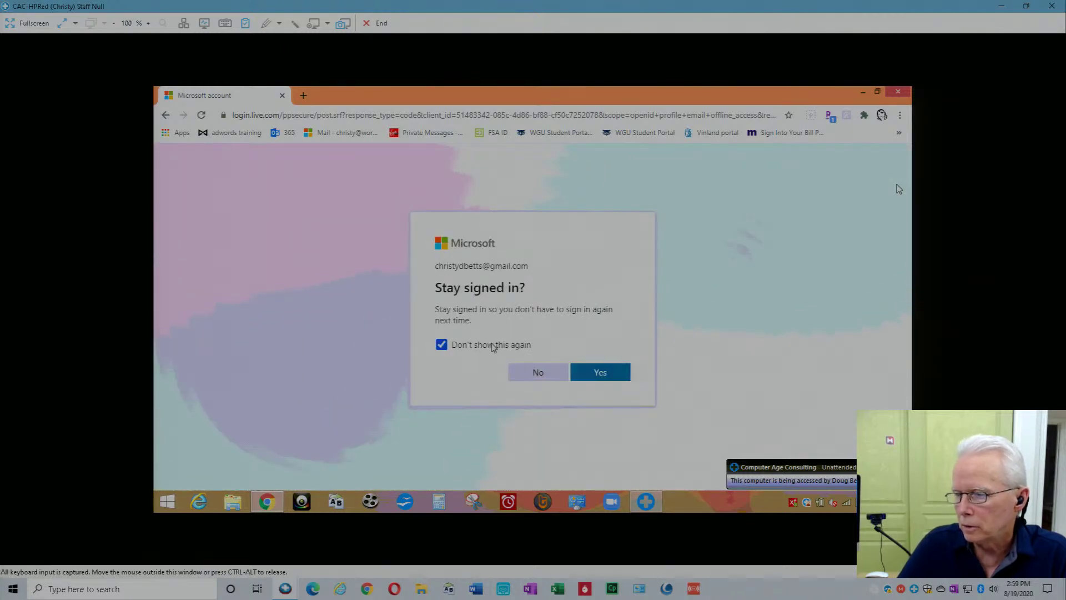
left_click(594, 376)
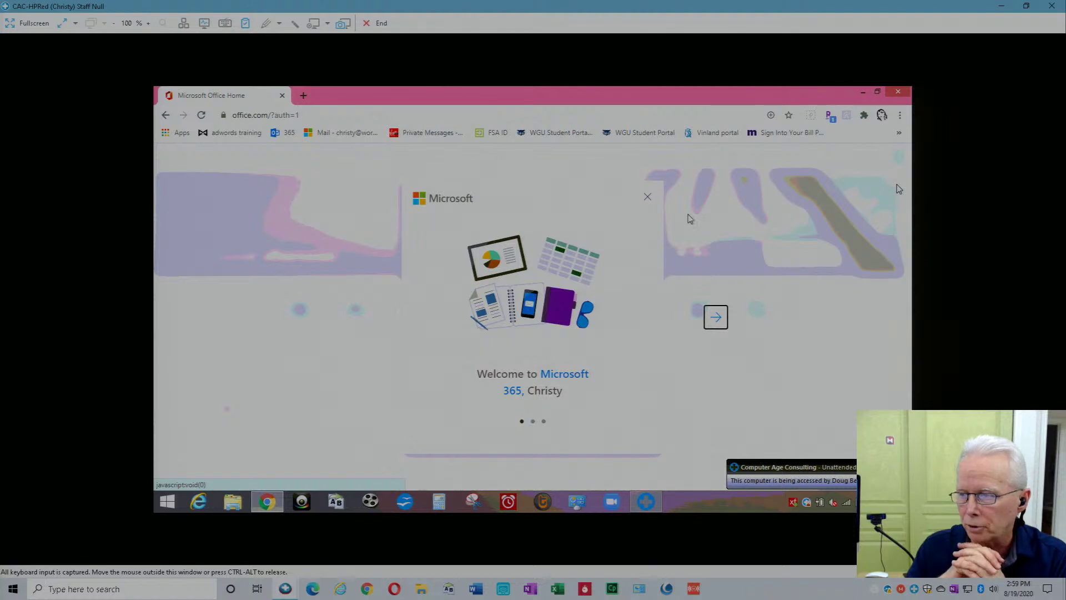
Close the Microsoft 365 welcome tour and the Install Office tip, then choose Install Office.
left_click(648, 198)
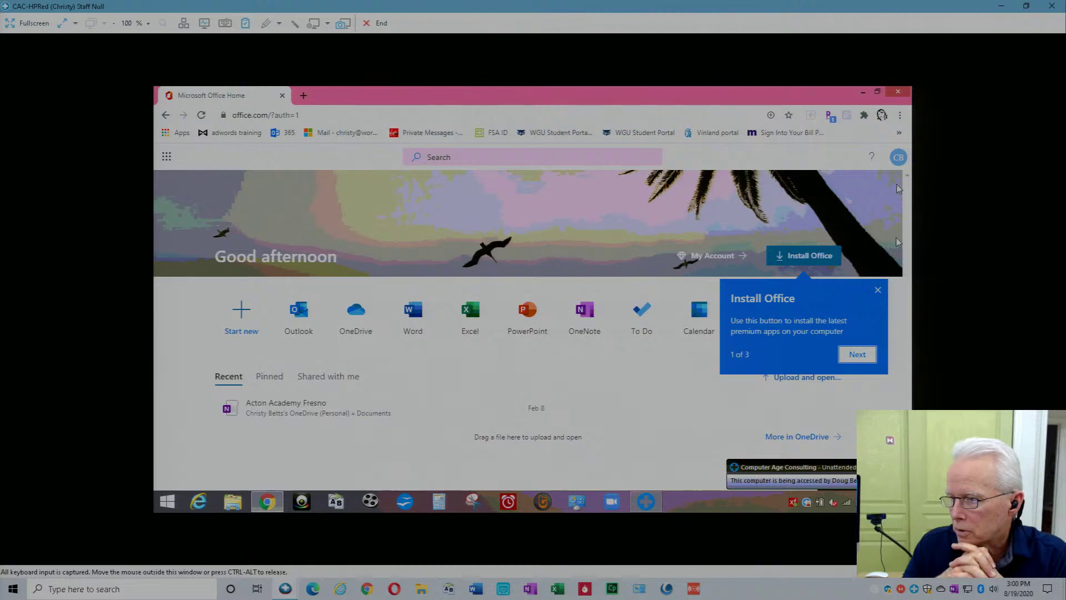
left_click(877, 290)
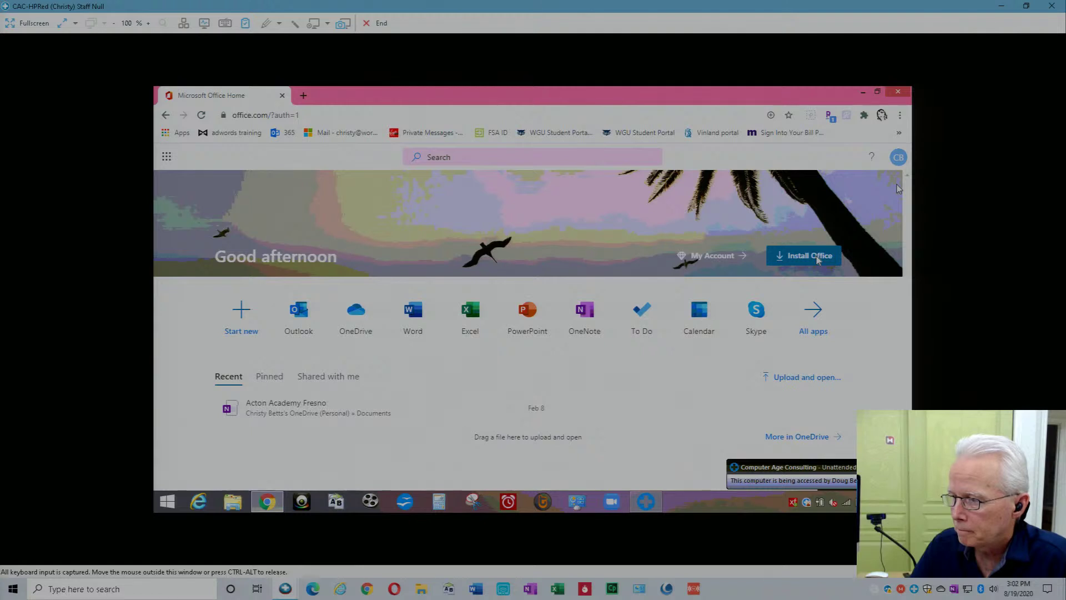
left_click(817, 260)
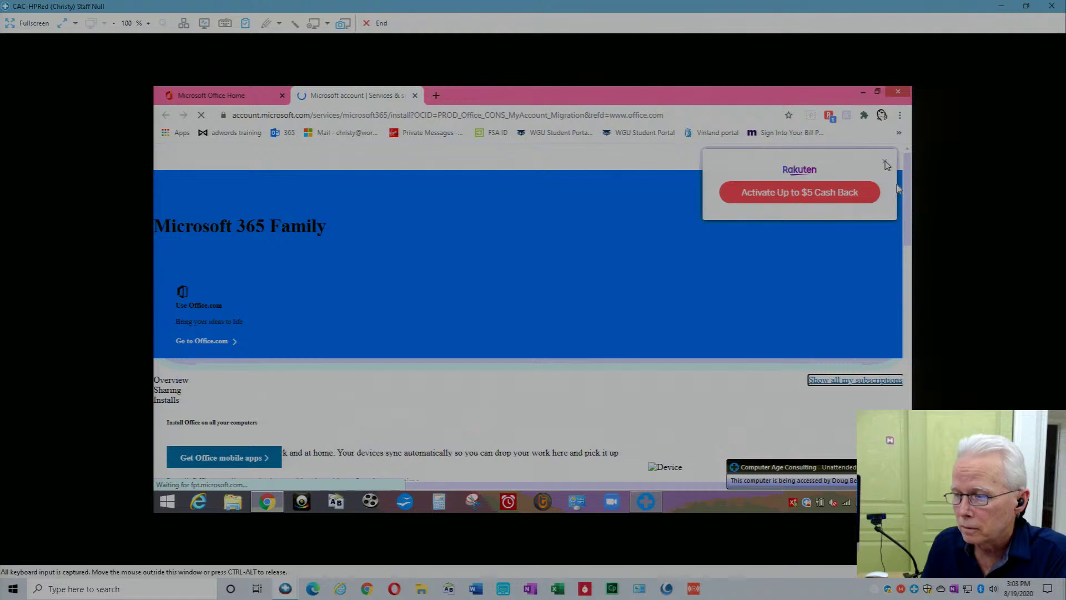
Close the Rakuten cash-back popup and bring the Installs and Signed in devices sections into view.
left_click(885, 163)
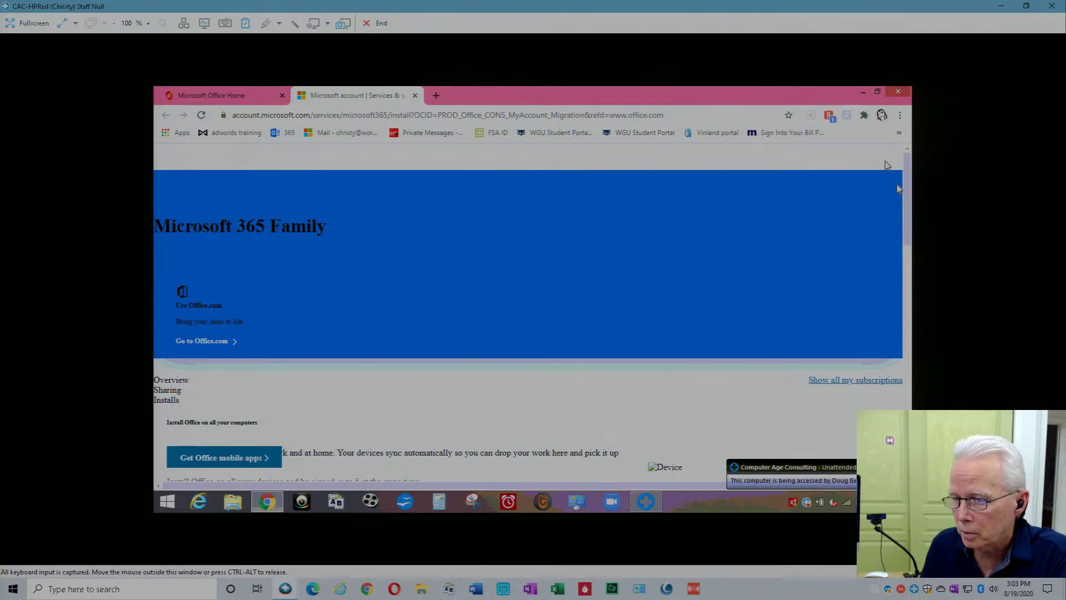
scroll(898, 189, "down", 2)
scroll(898, 188, "down", 2)
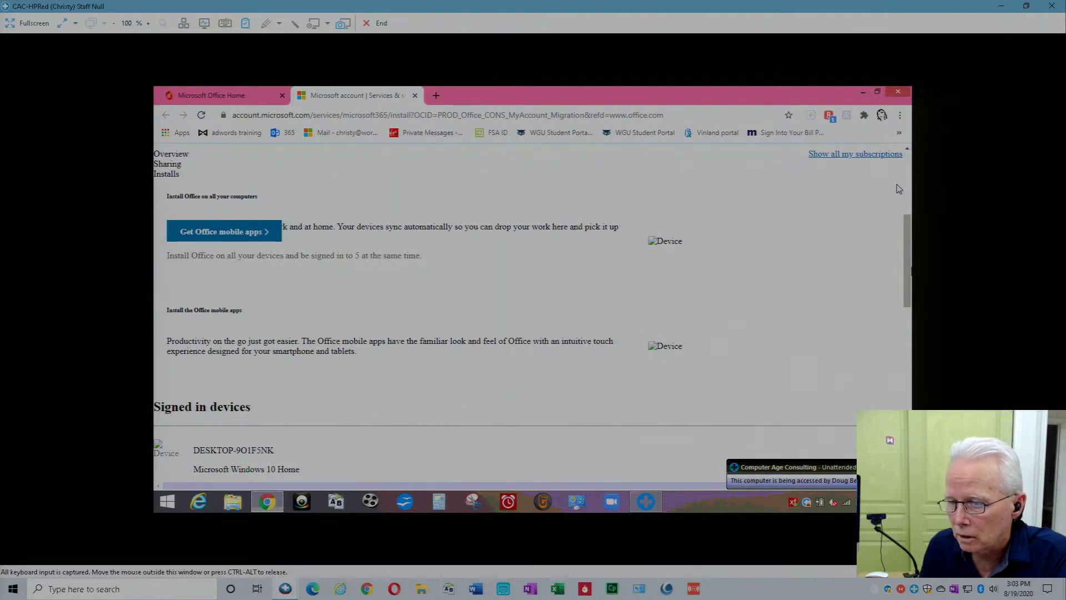
scroll(897, 189, "down", 4)
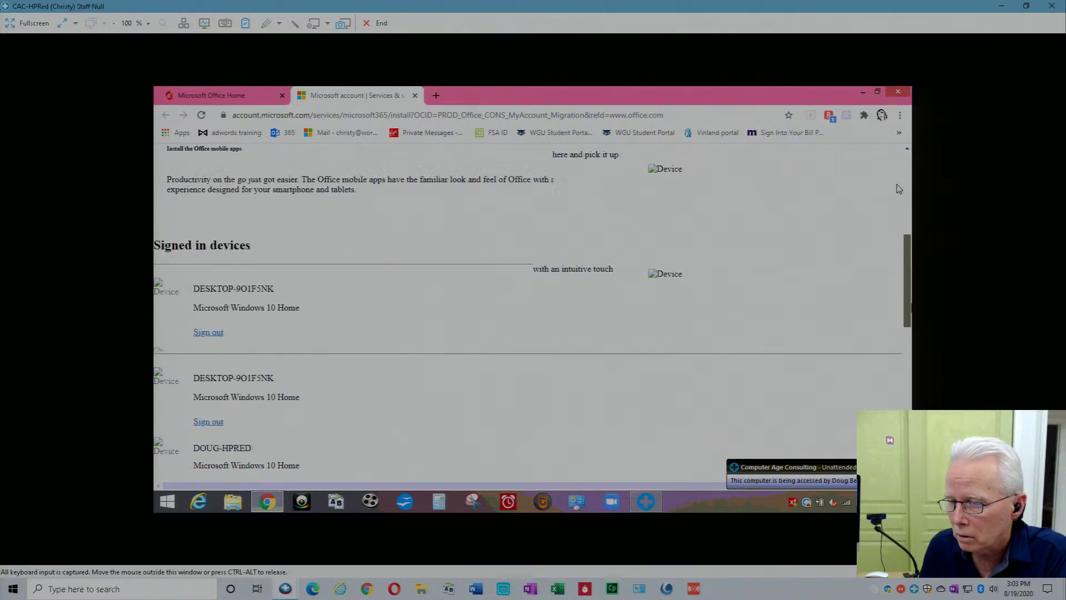
scroll(897, 189, "down", 1)
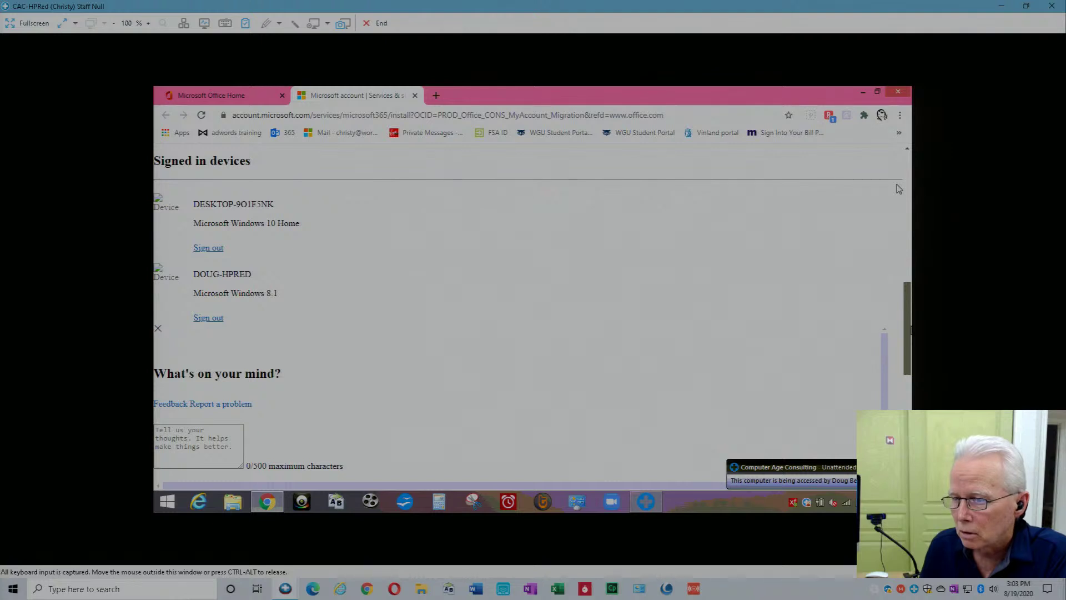
scroll(897, 189, "down", 1)
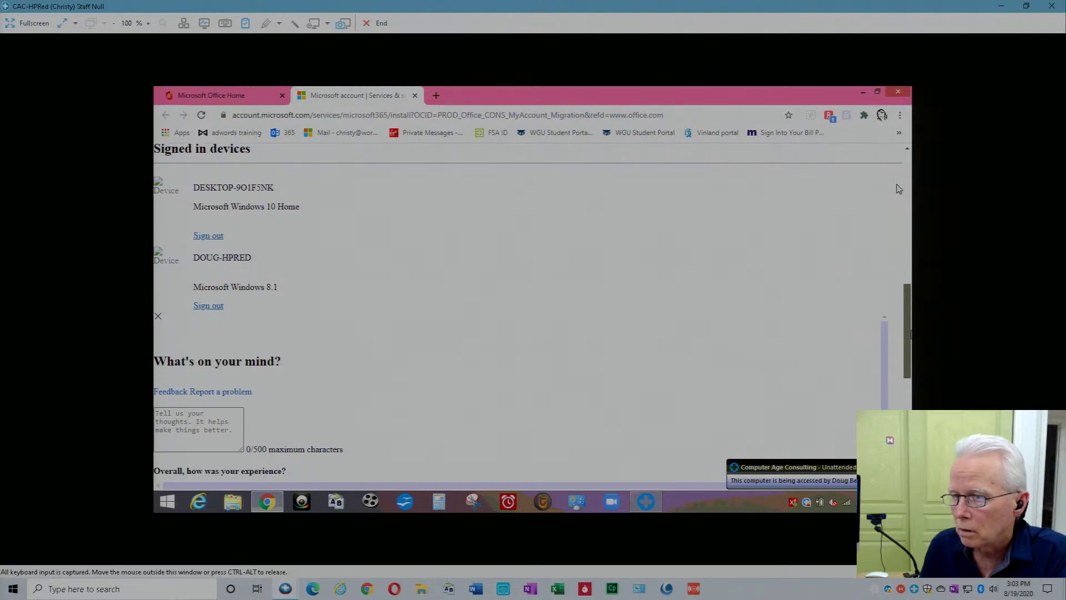
scroll(898, 189, "down", 3)
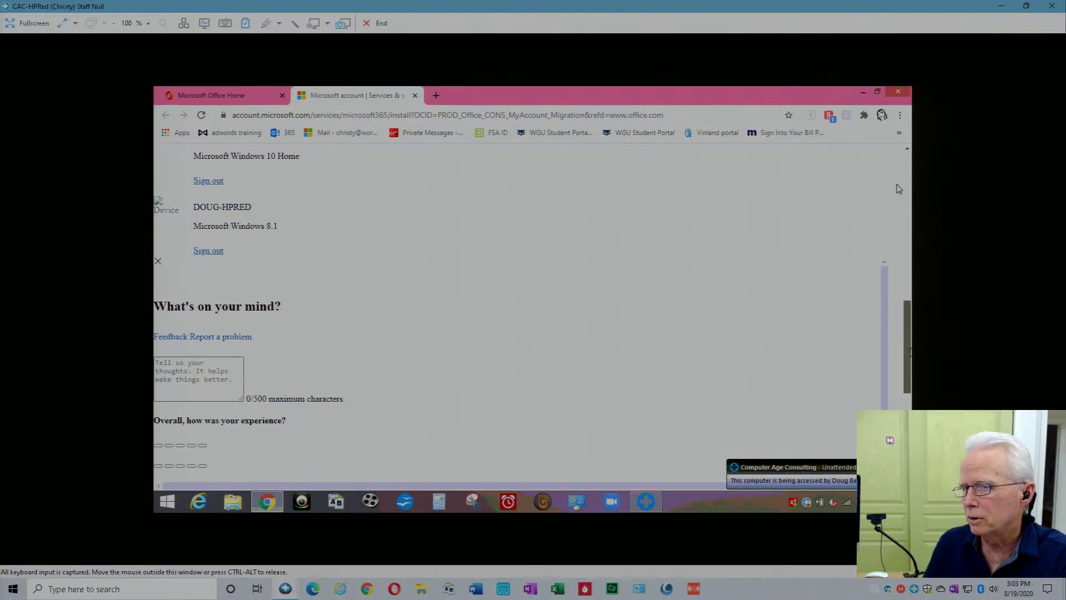
scroll(899, 189, "down", 5)
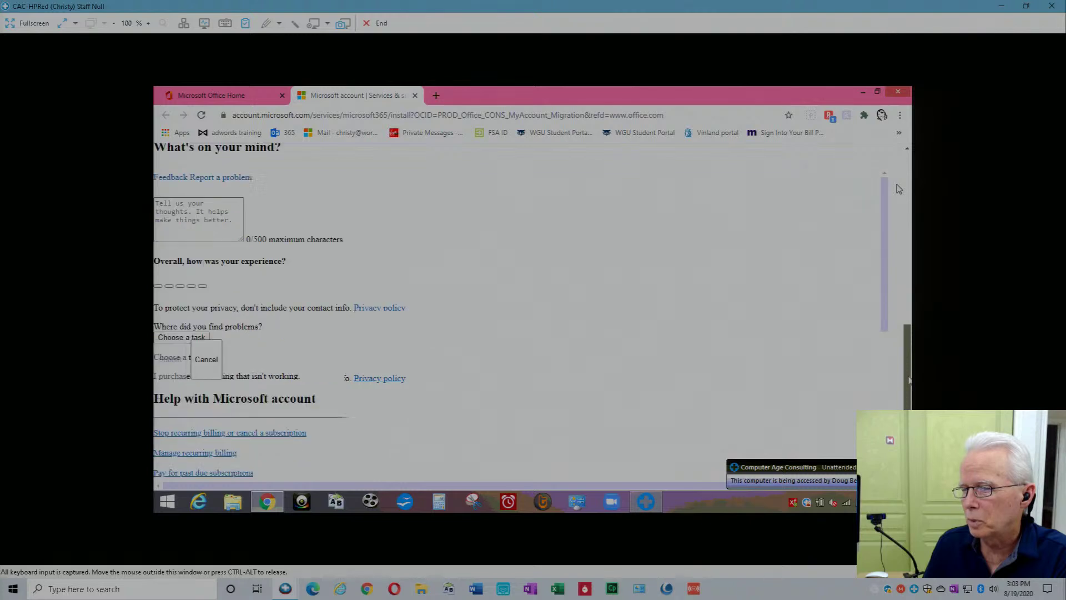
left_click_drag(906, 412, 906, 207)
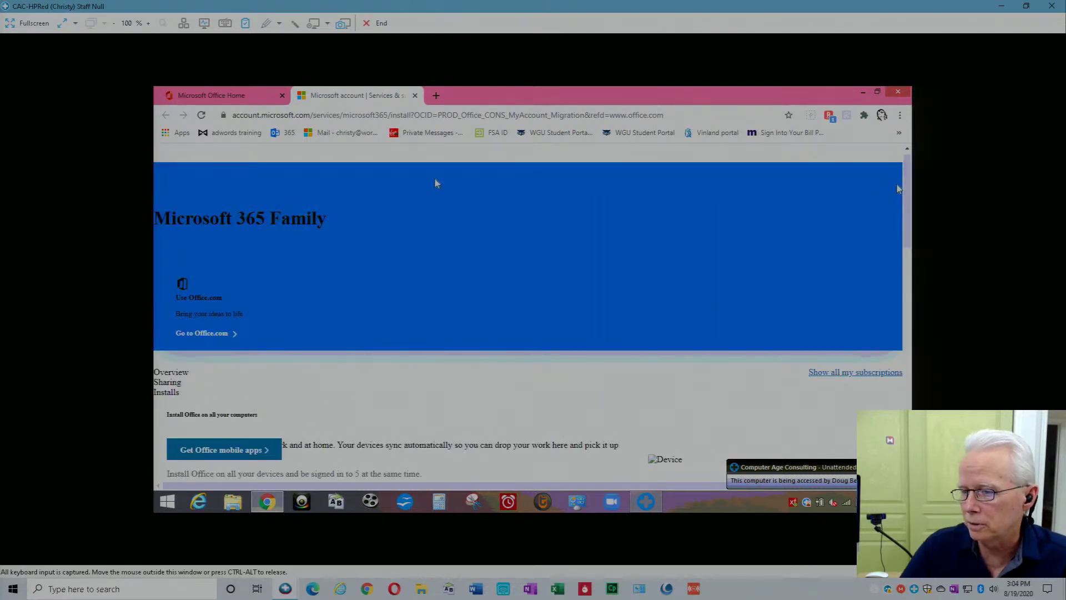
Reload the account page, review the Signed in devices list, then switch to the user's PC session.
left_click(202, 117)
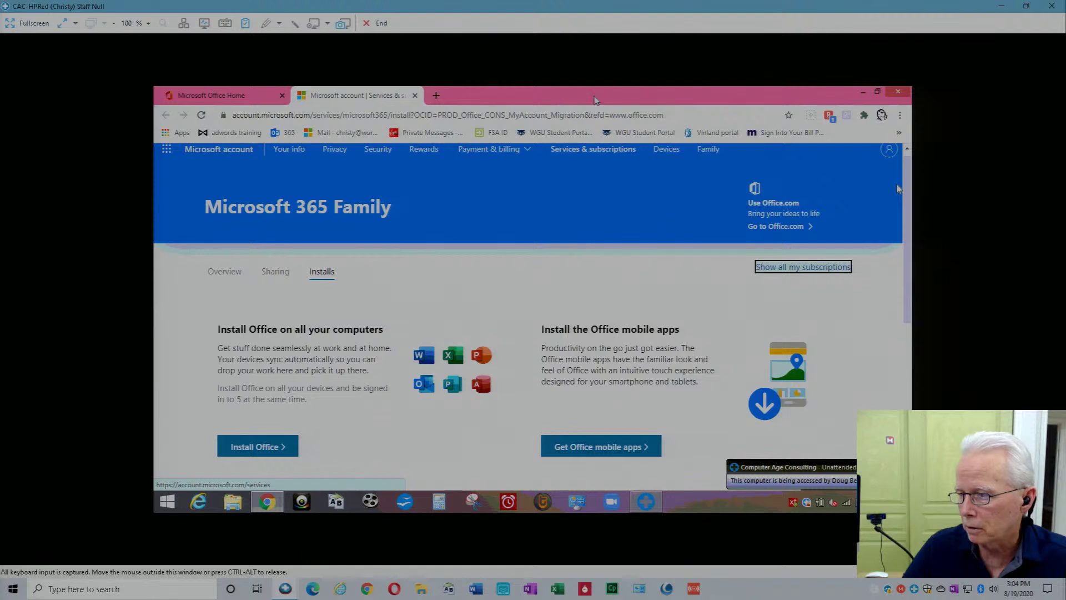
left_click_drag(910, 219, 910, 220)
scroll(899, 189, "down", 4)
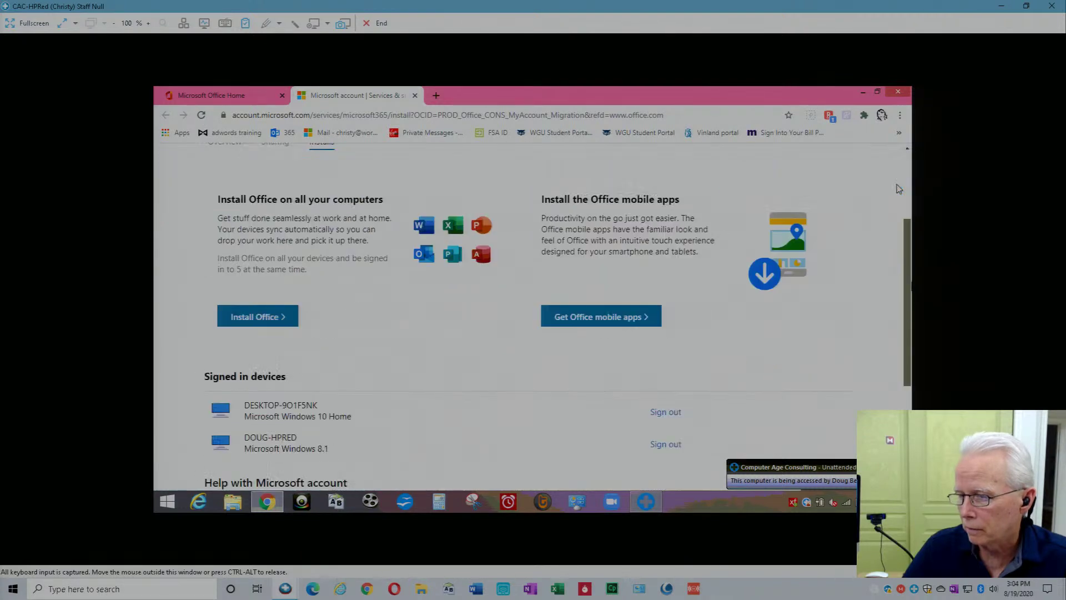
scroll(898, 189, "down", 2)
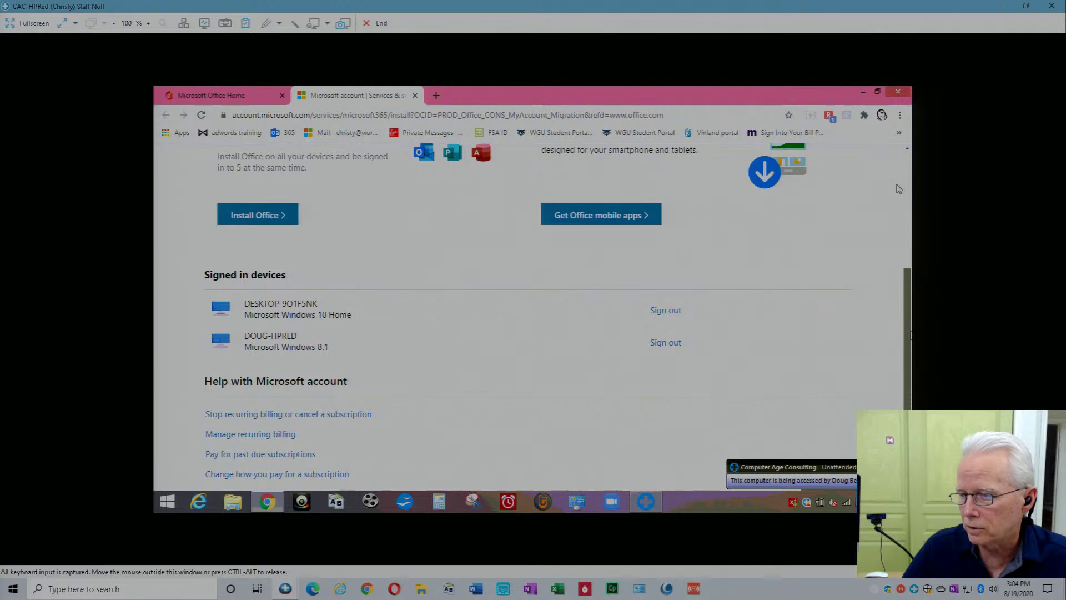
scroll(898, 189, "down", 2)
scroll(898, 189, "down", 1)
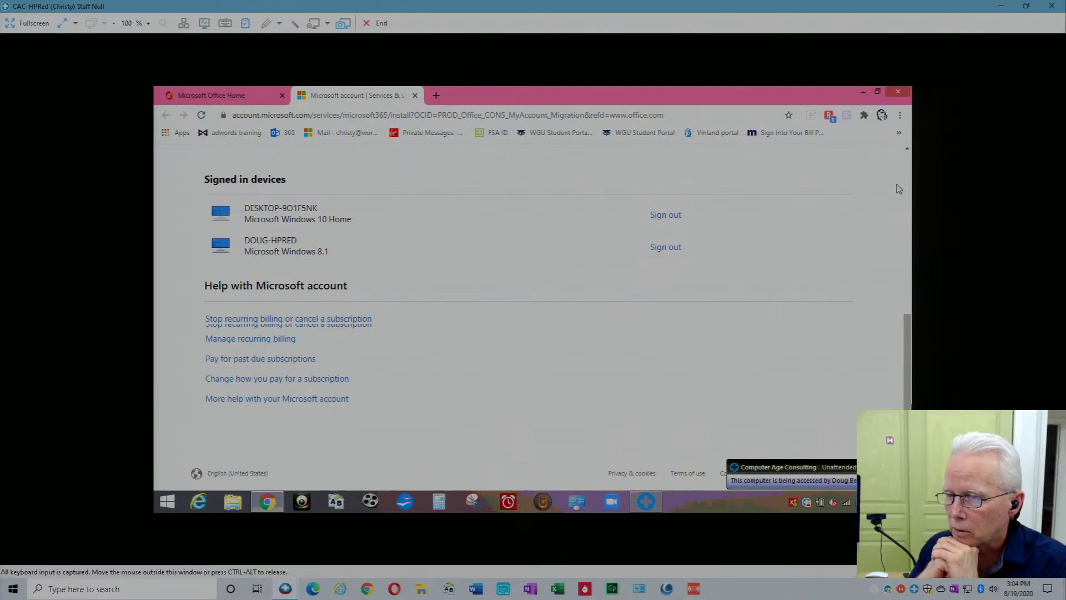
scroll(899, 189, "up", 2)
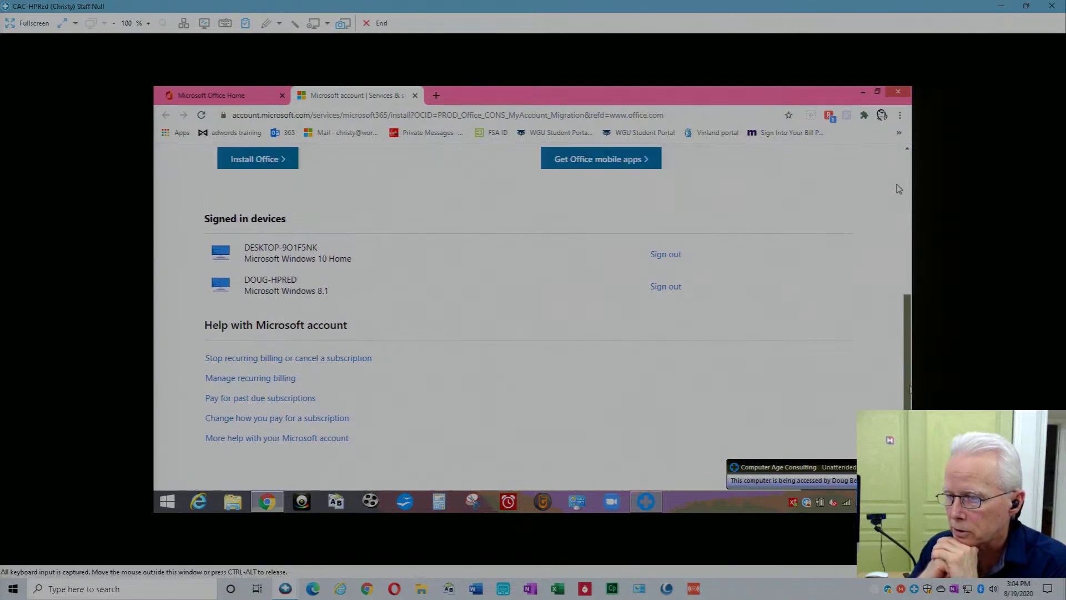
scroll(899, 189, "up", 1)
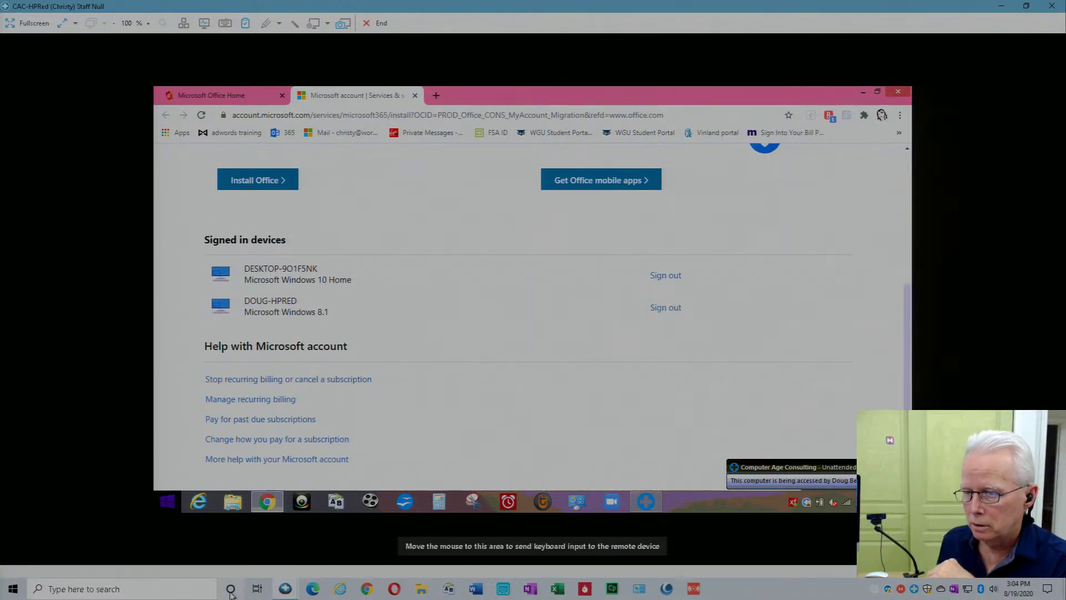
left_click(284, 589)
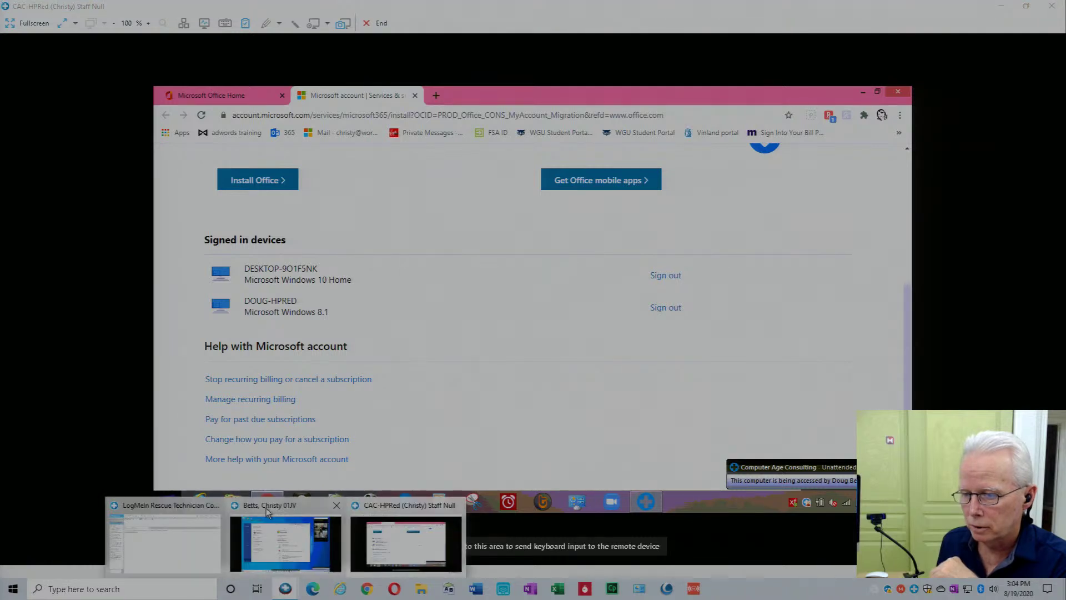
left_click(265, 507)
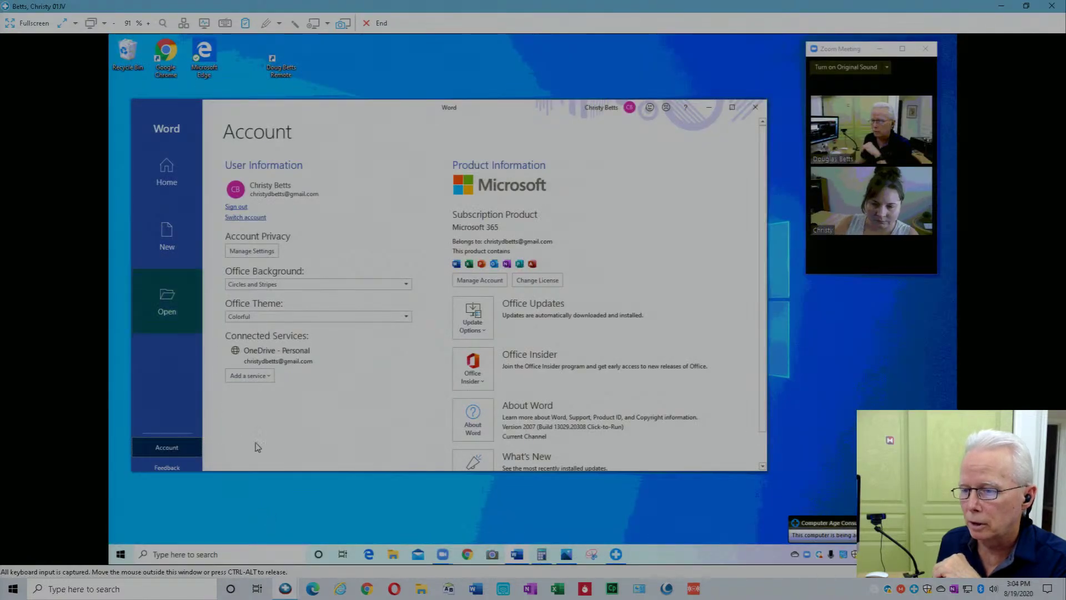
Show This PC's system properties (Windows 10 Home), then return to the CAC-HPRed session.
left_click(392, 554)
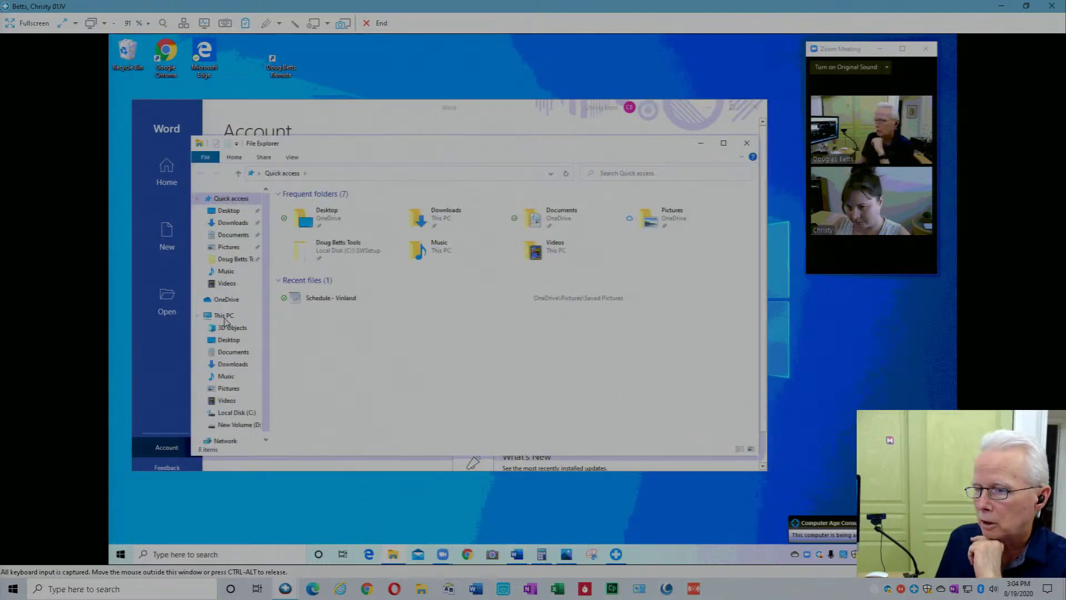
right_click(225, 322)
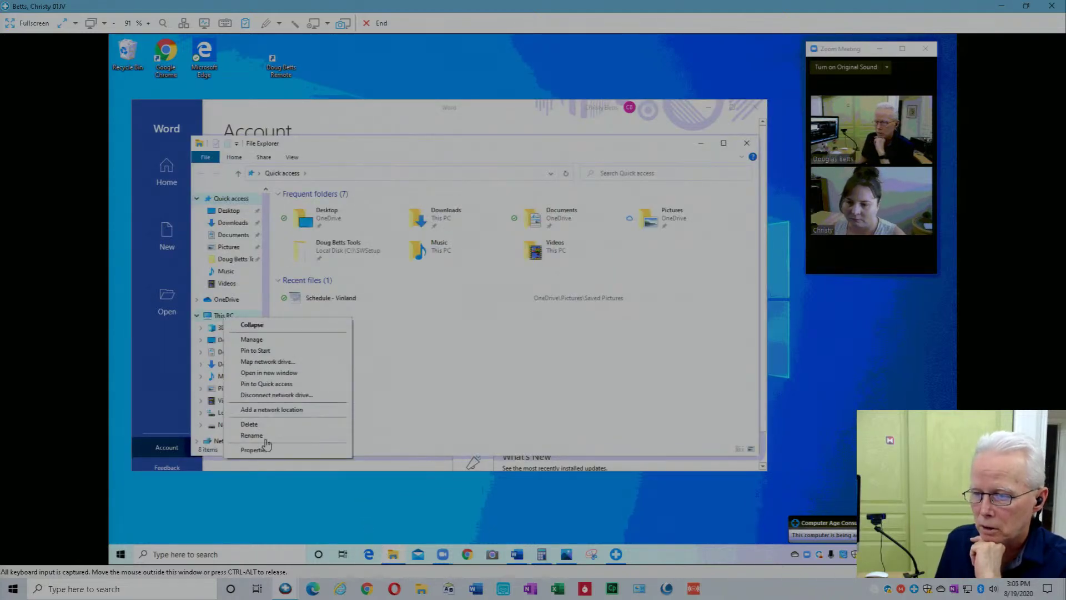
left_click(254, 449)
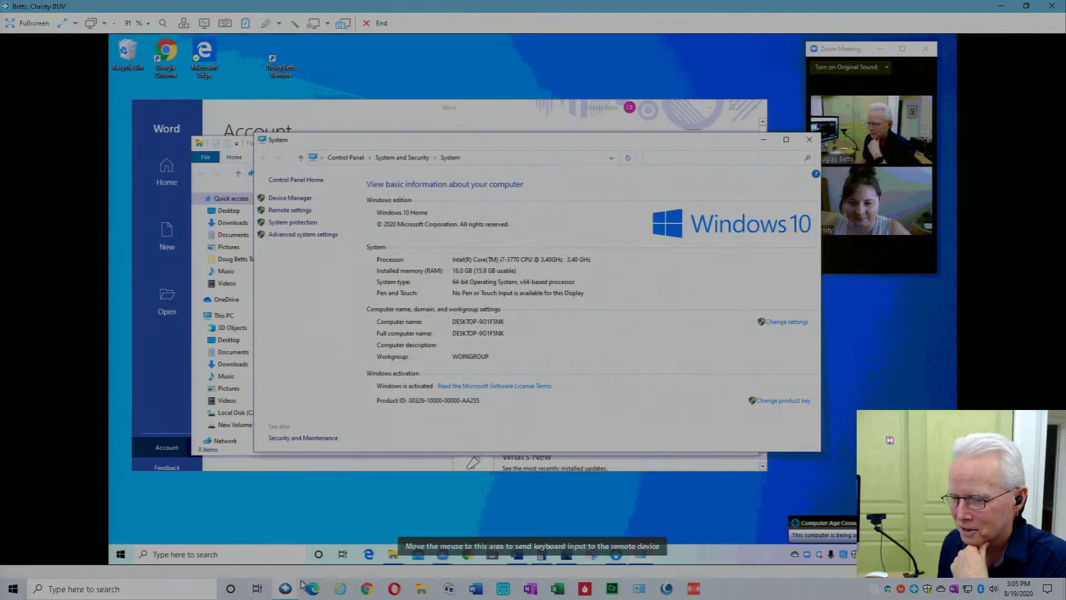
mouse_move(290, 591)
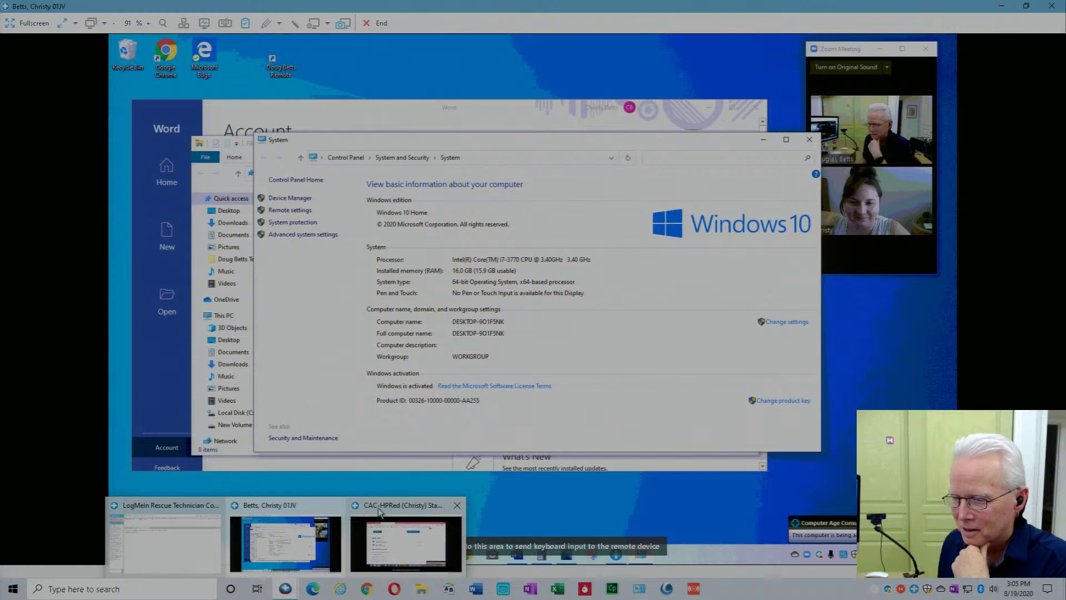
left_click(356, 534)
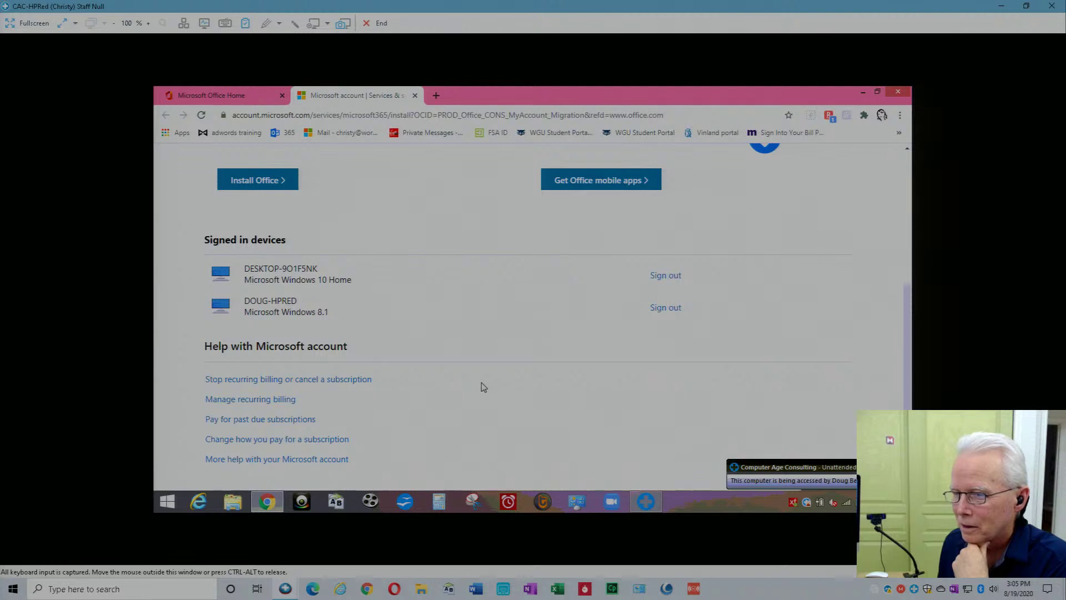
Scroll back up and choose Install Office to get the English-version download dialog.
scroll(482, 387, "up", 2)
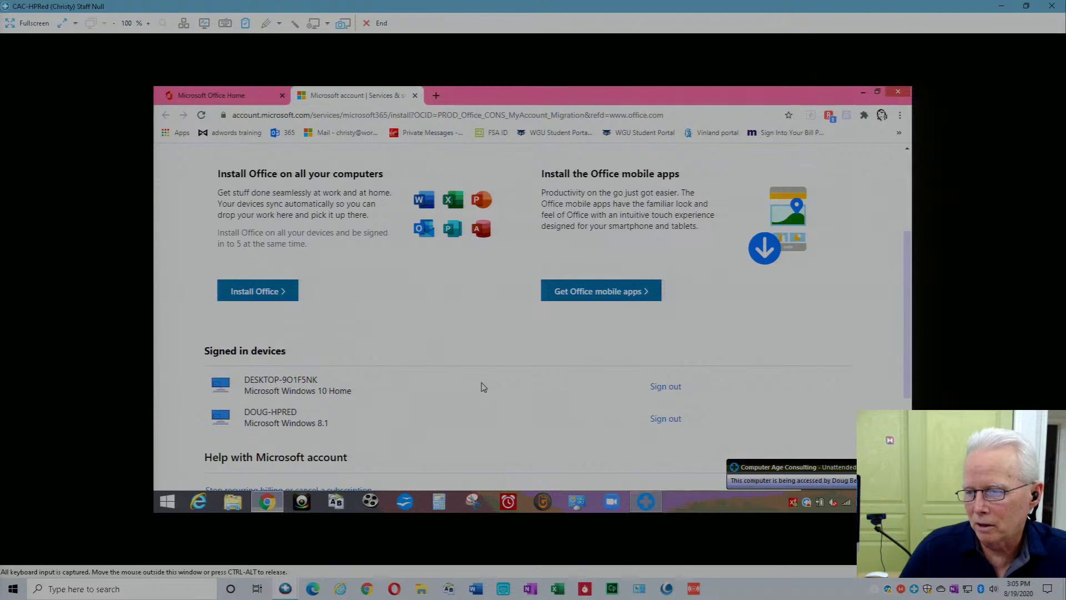
left_click(233, 293)
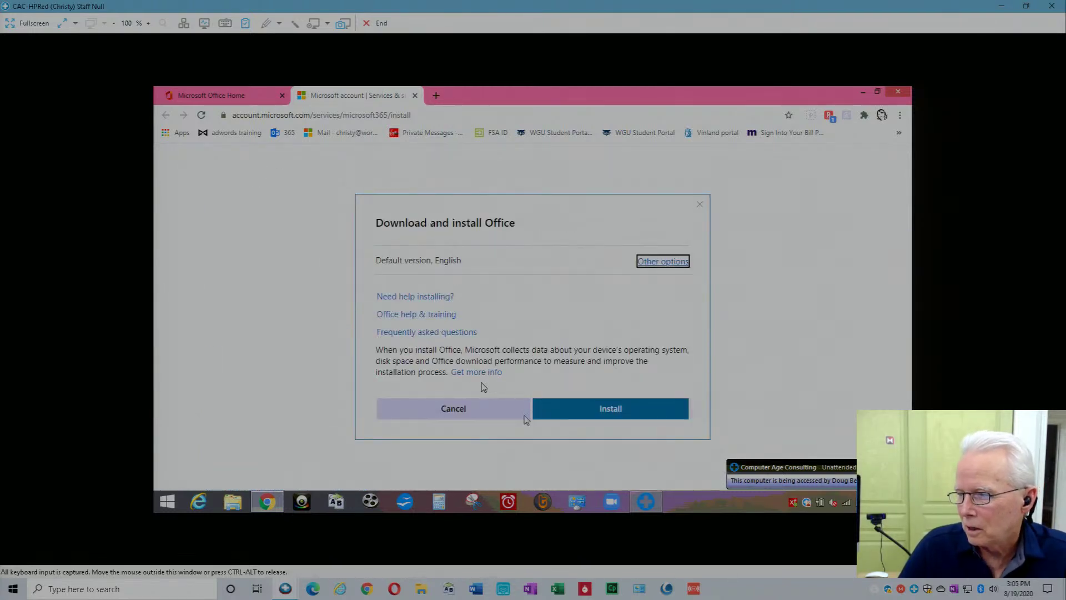
Download OfficeSetup.exe and run it from Chrome's download bar.
left_click(590, 411)
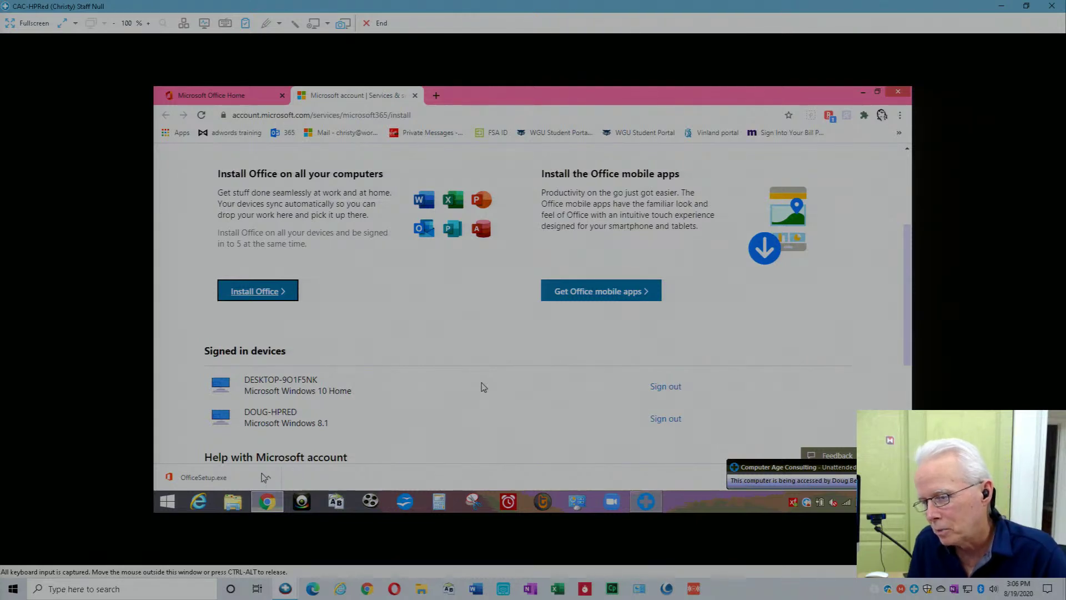
left_click(232, 481)
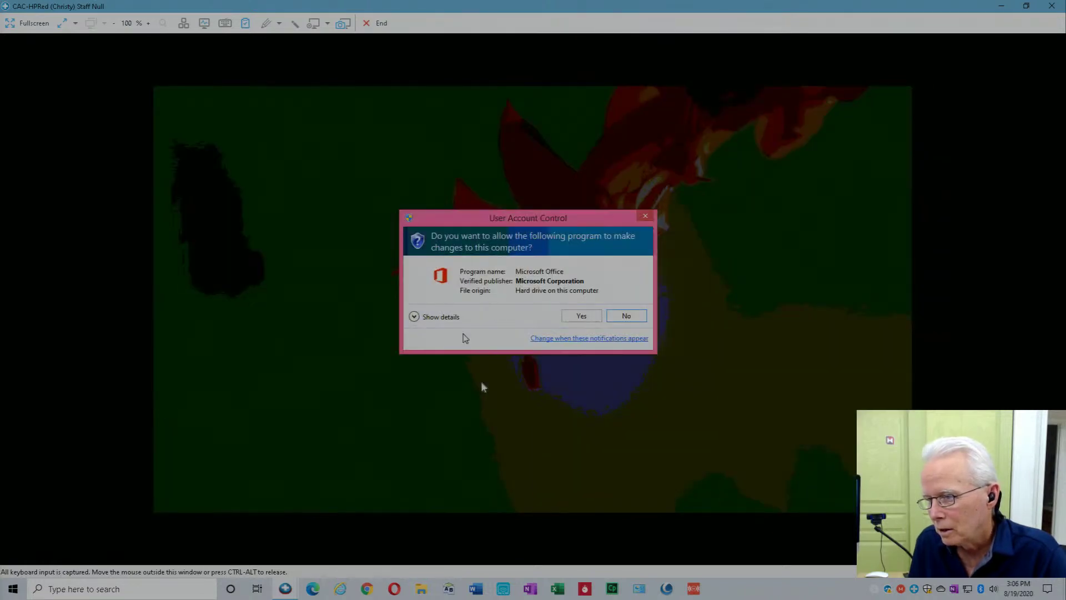
Approve the Office setup's User Account Control prompt and minimise Chrome to reveal the 'getting things ready' splash.
left_click(577, 315)
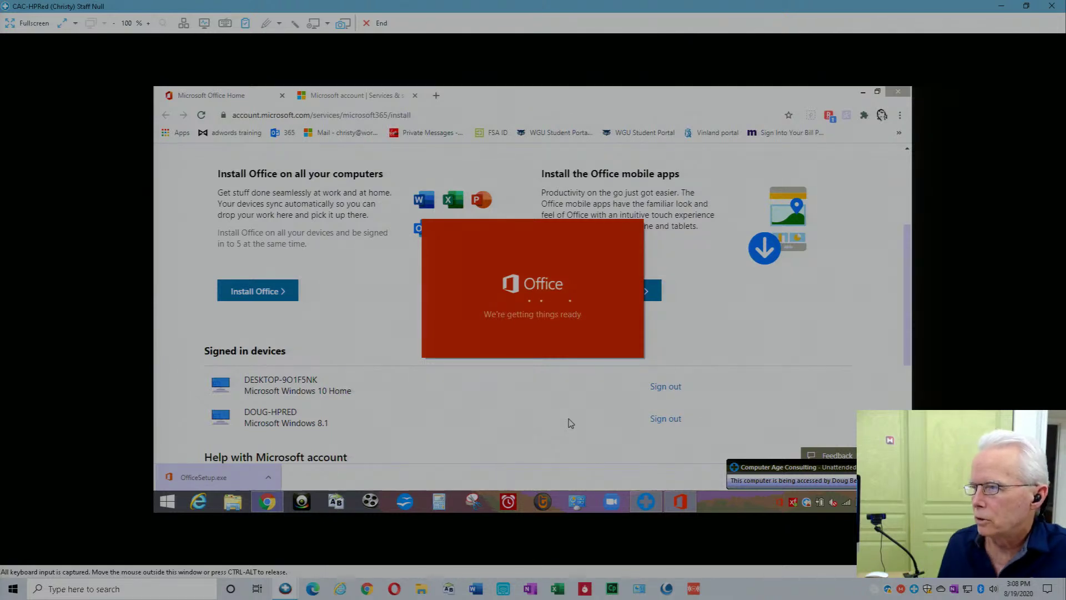
left_click(863, 93)
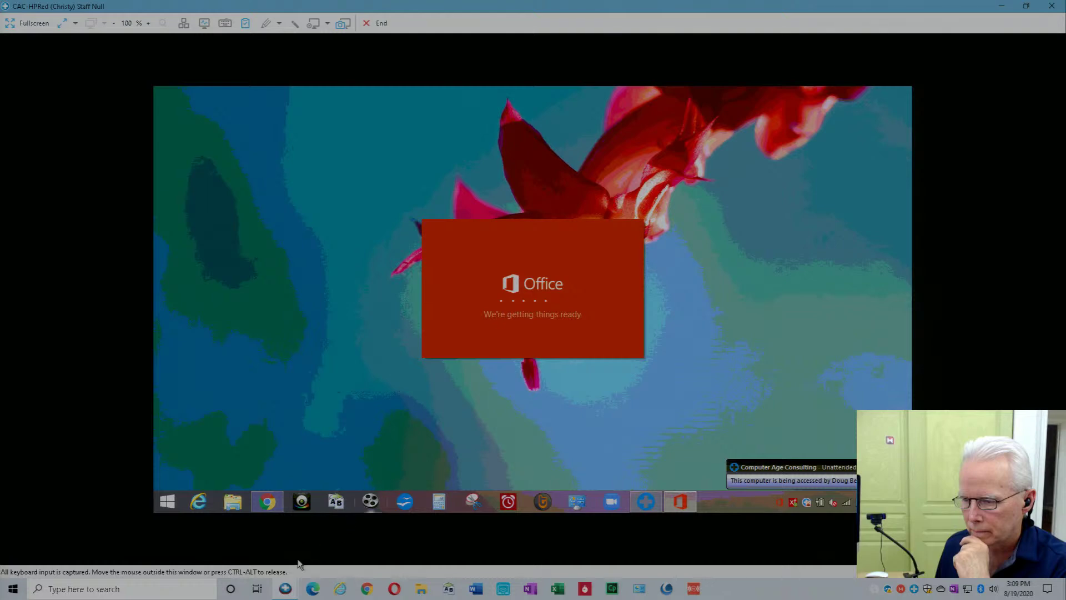
Switch to the user's Windows 10 remote session and bring up the OneDrive tray icon's menu.
left_click(286, 591)
mouse_move(286, 592)
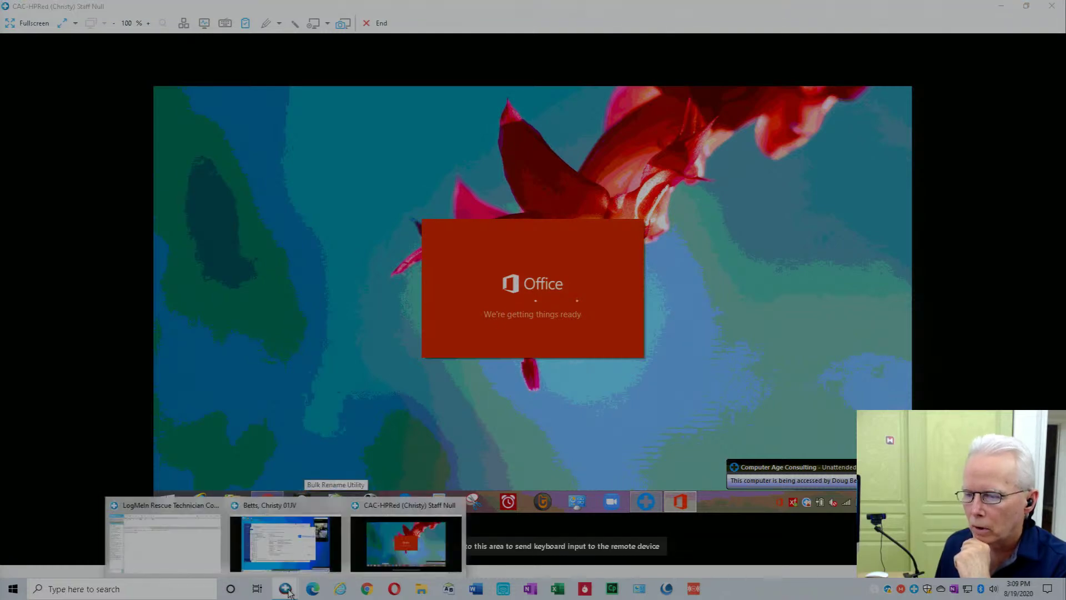
left_click(292, 508)
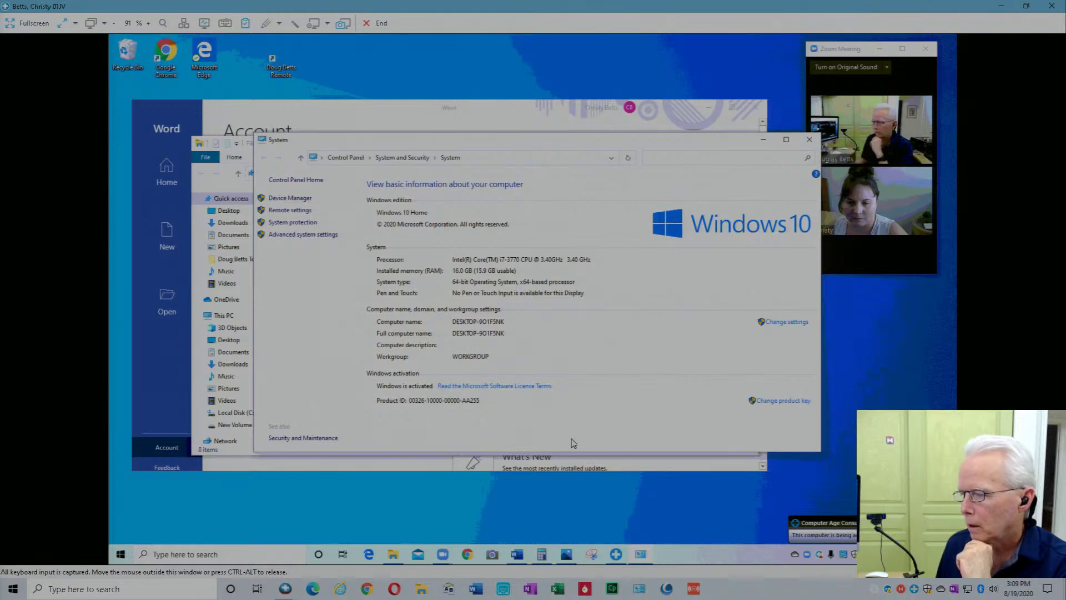
right_click(795, 555)
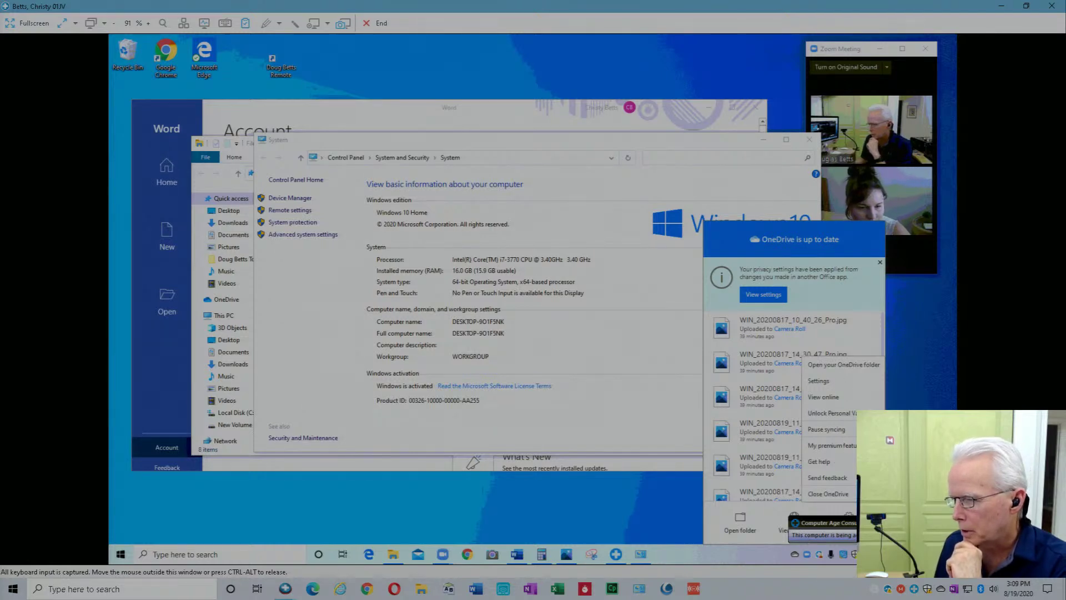
Open OneDrive Settings and view the Settings tab's start-up, notification and Files On-Demand options.
left_click(822, 382)
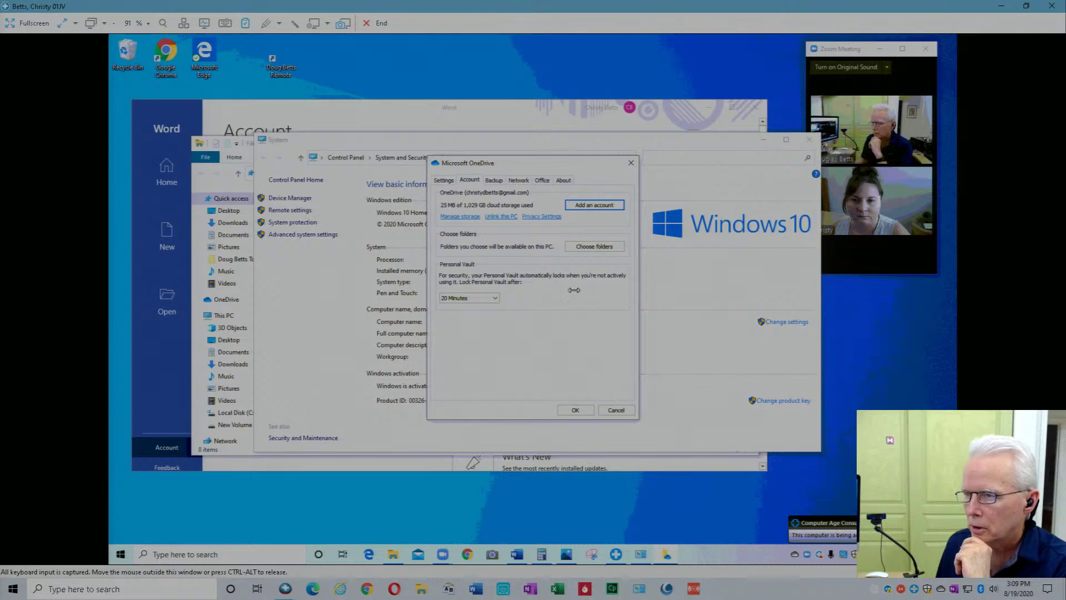
left_click(444, 180)
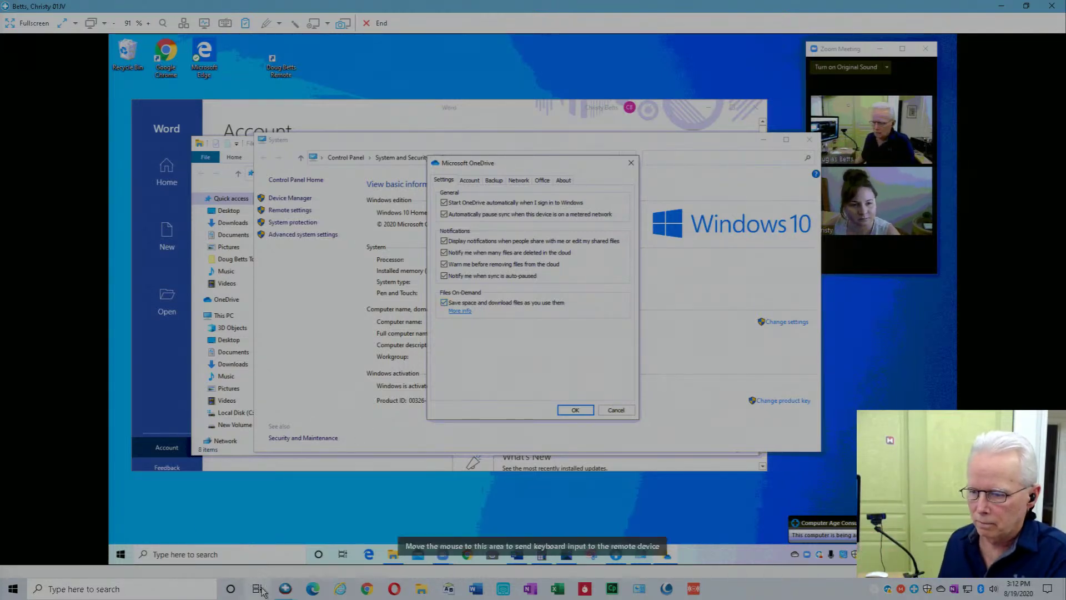
Switch to the CAC-HPRed session to watch the Office download just beginning.
mouse_move(287, 590)
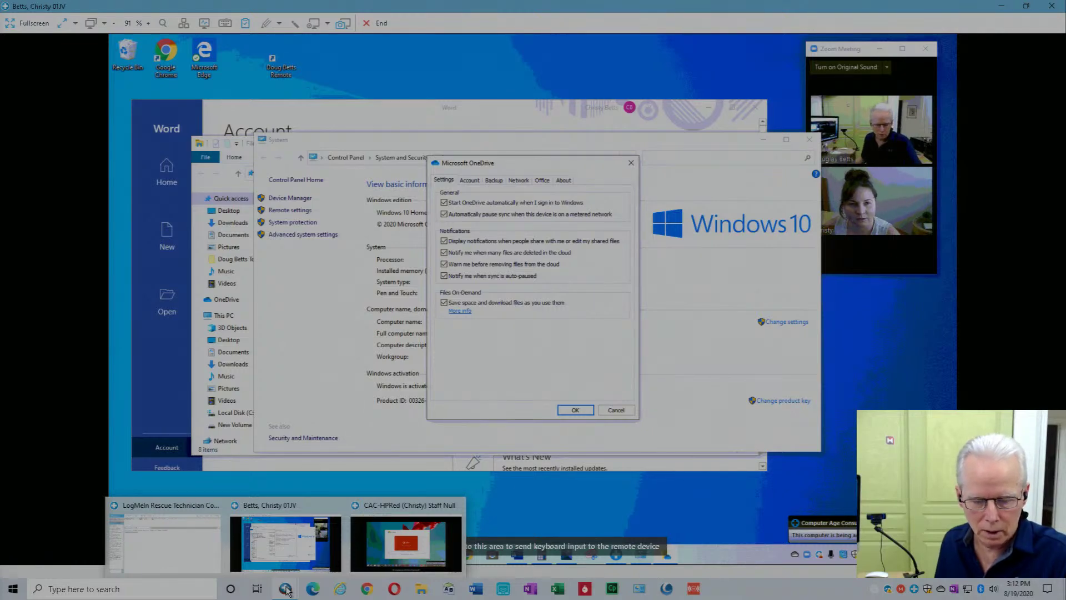
left_click(406, 542)
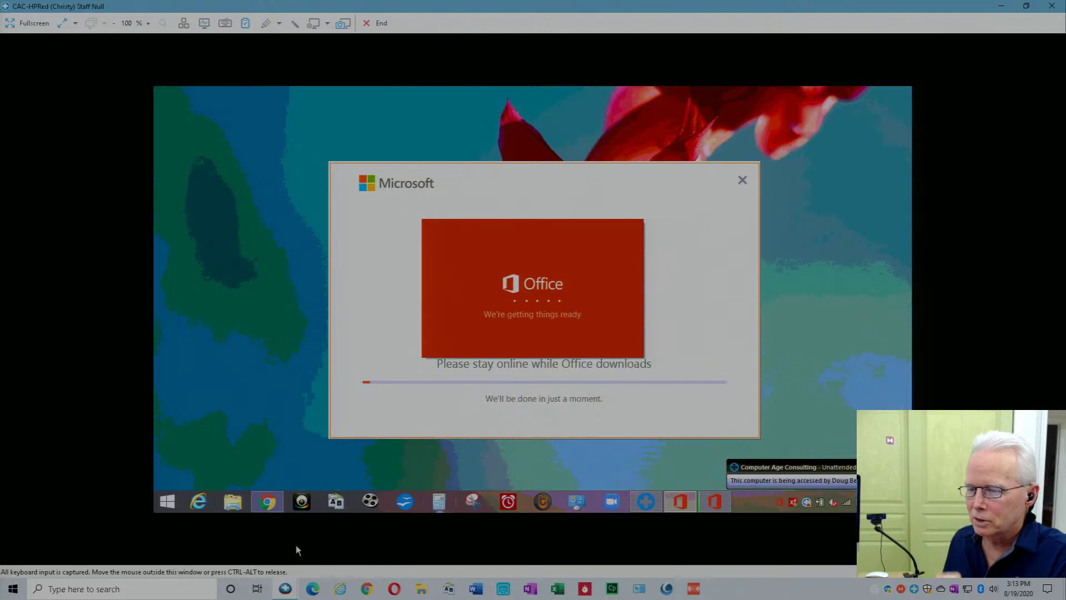
Back on the user's PC, dismiss OneDrive settings with OK, close System, and leave the Zoom meeting.
left_click(382, 23)
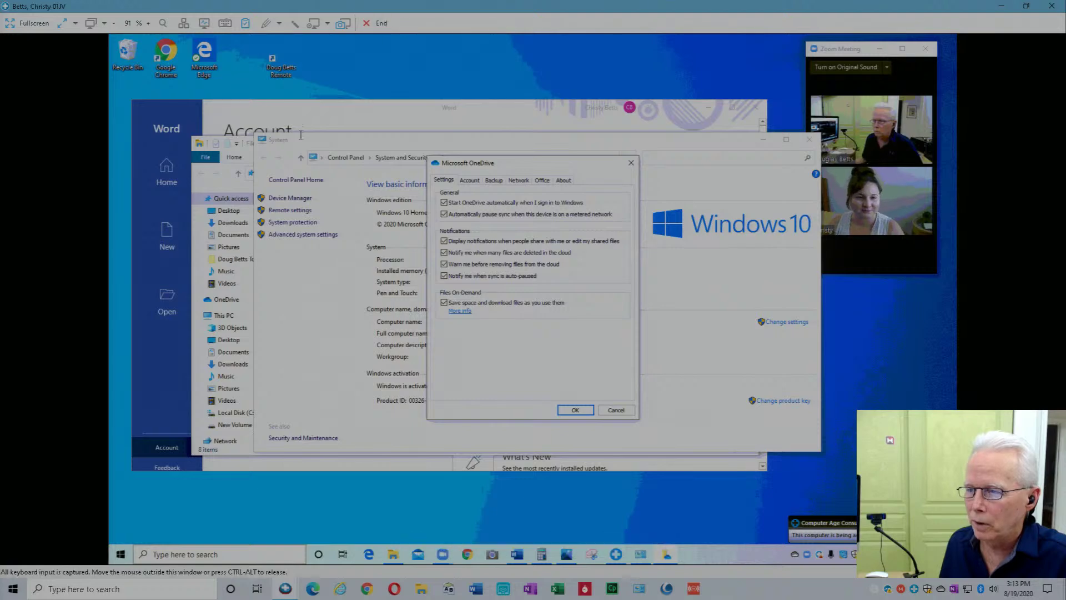
left_click(616, 410)
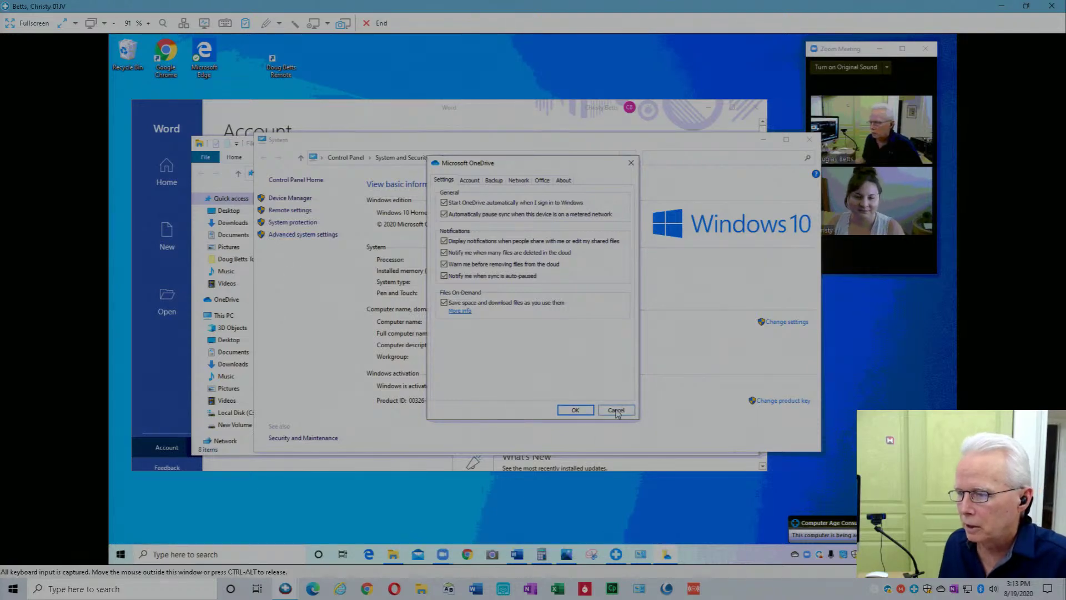
left_click(809, 140)
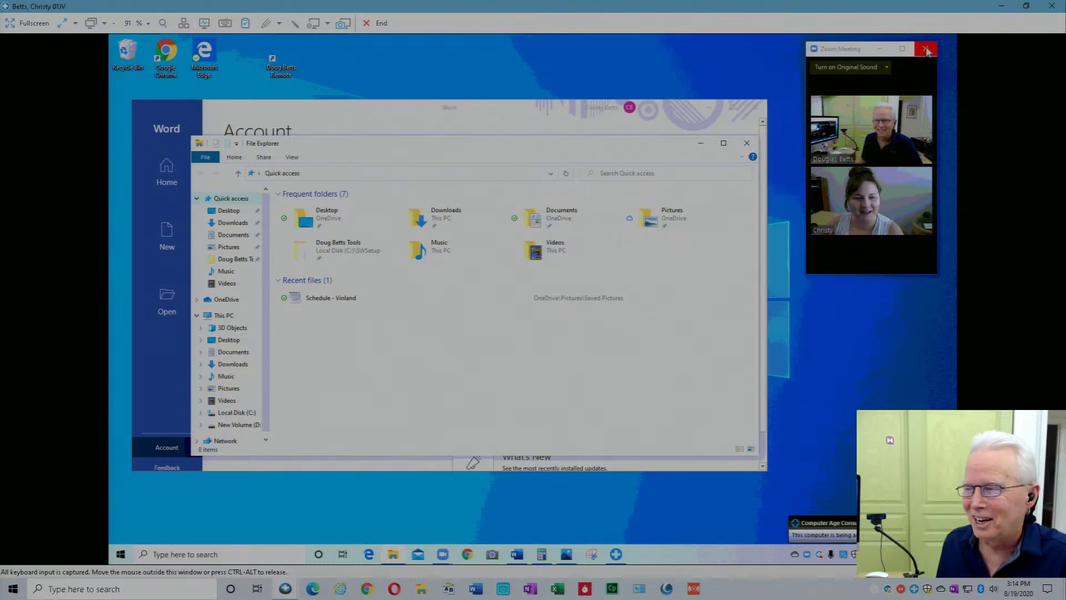
left_click(925, 50)
left_click(897, 75)
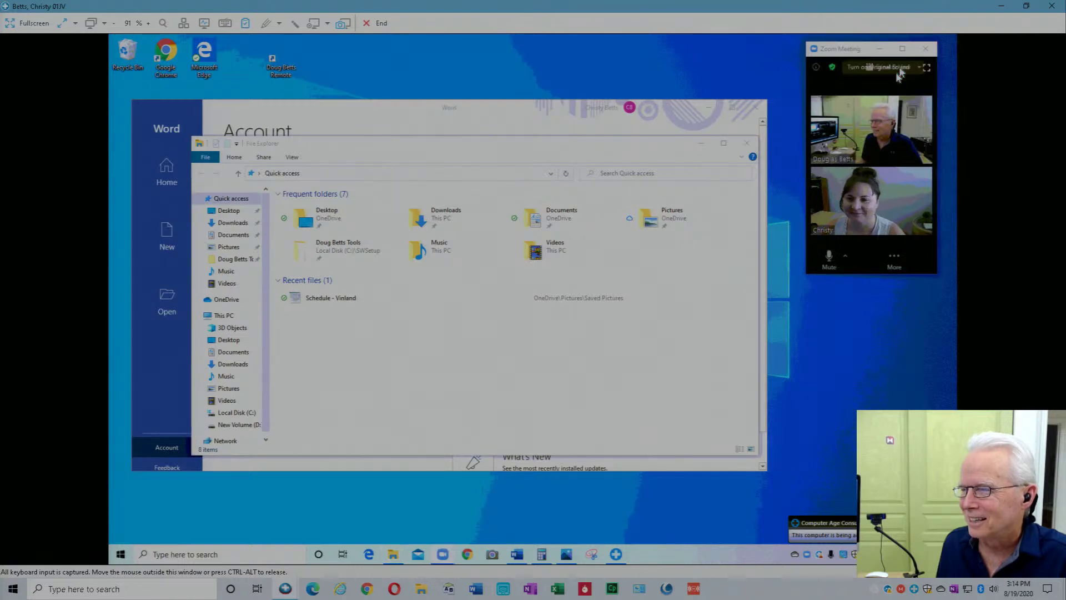